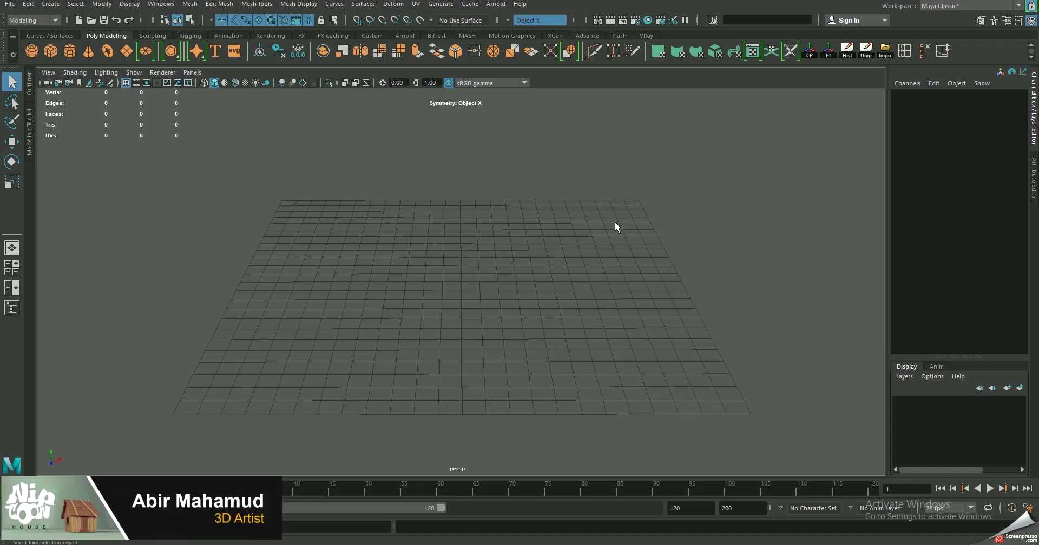
# Tumble the perspective view, then switch to the top, persp, front and side four-view layout
pyautogui.moveTo(536, 235)
pyautogui.keyDown('alt'); pyautogui.mouseDown()
pyautogui.moveTo(456, 207)
pyautogui.moveTo(109, 218)
pyautogui.mouseUp(); pyautogui.keyUp('alt')
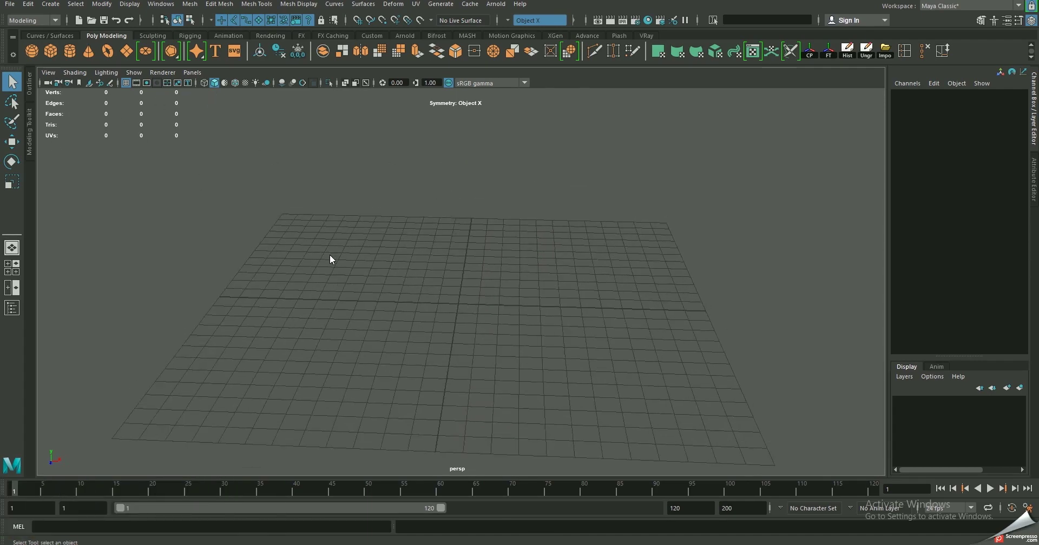
pyautogui.press('space')
# Load sourceimages/08.jpg as the front view's image plane
pyautogui.click(89, 288)
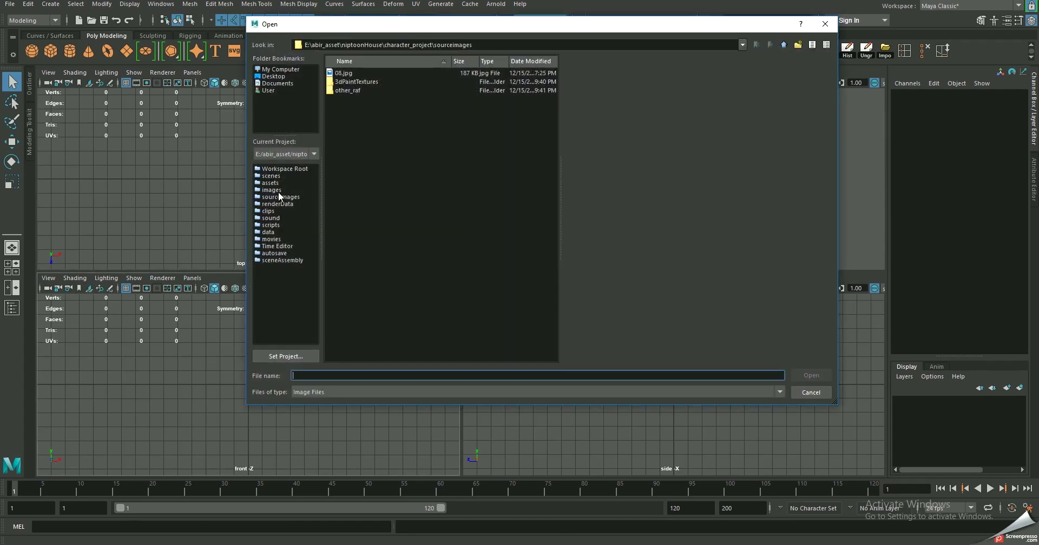
pyautogui.click(287, 197)
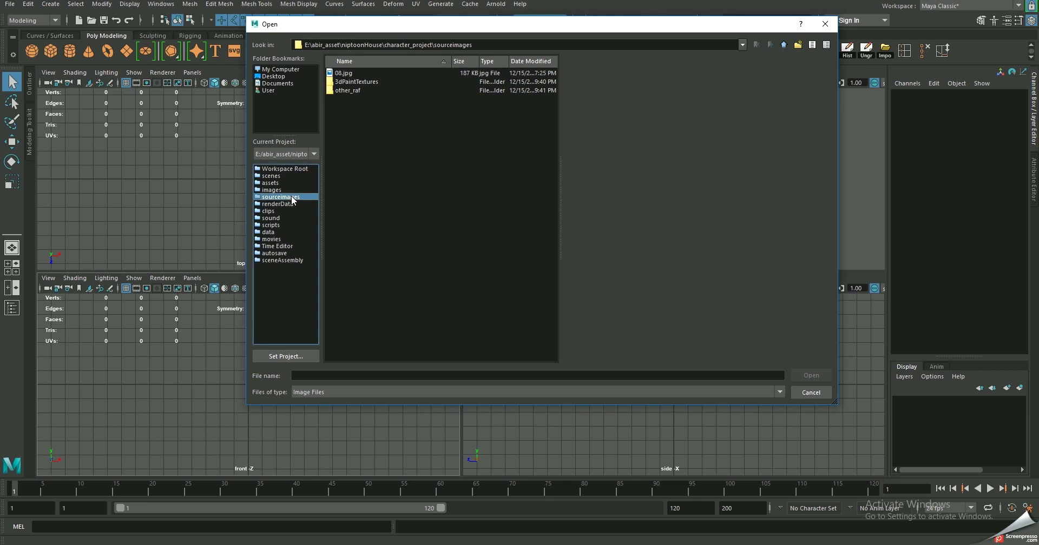
pyautogui.click(343, 73)
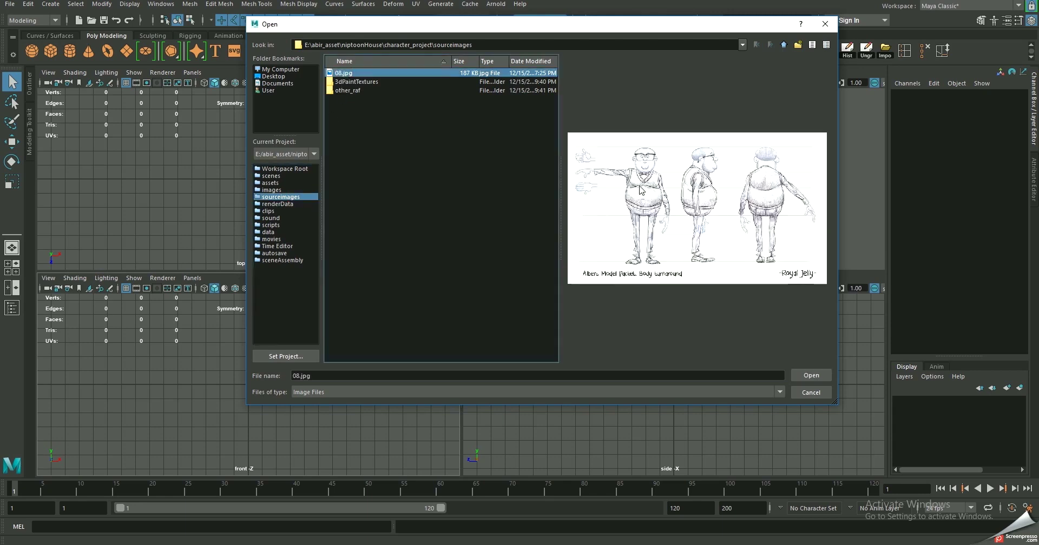
pyautogui.click(799, 376)
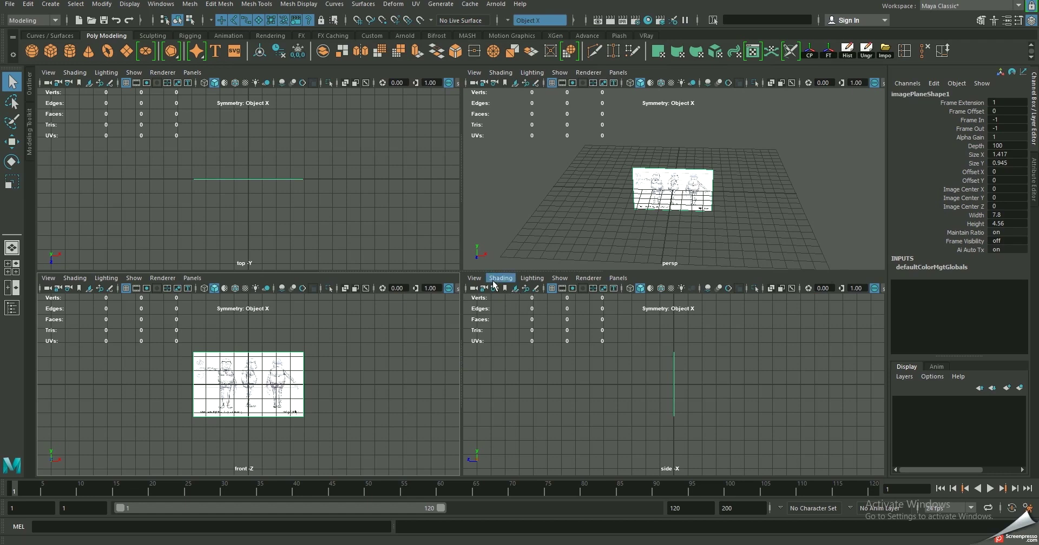
# Import 08.jpg as the side view's image plane via View > Image Plane > Import Image
pyautogui.click(474, 278)
pyautogui.moveTo(519, 519)
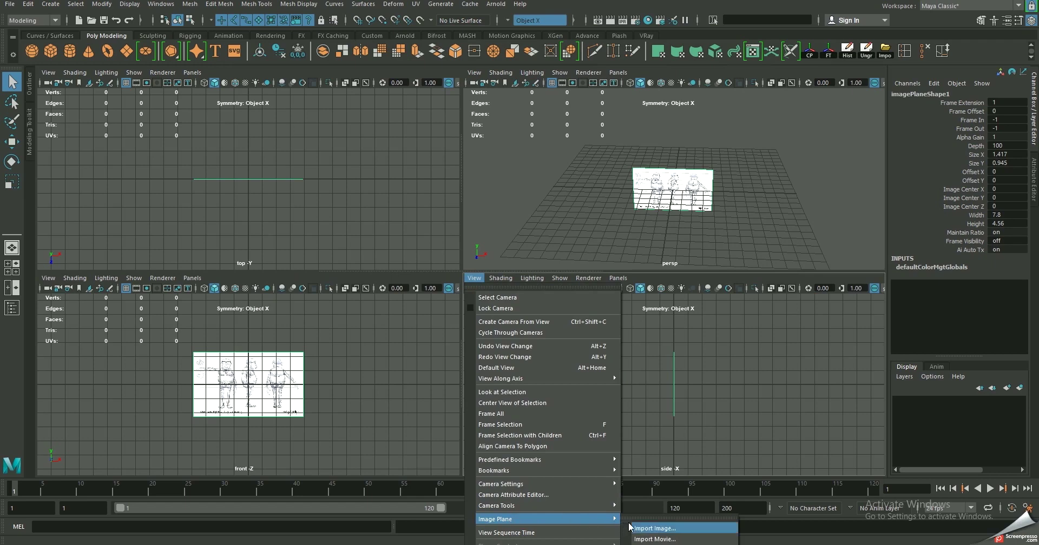
pyautogui.click(639, 528)
pyautogui.click(364, 73)
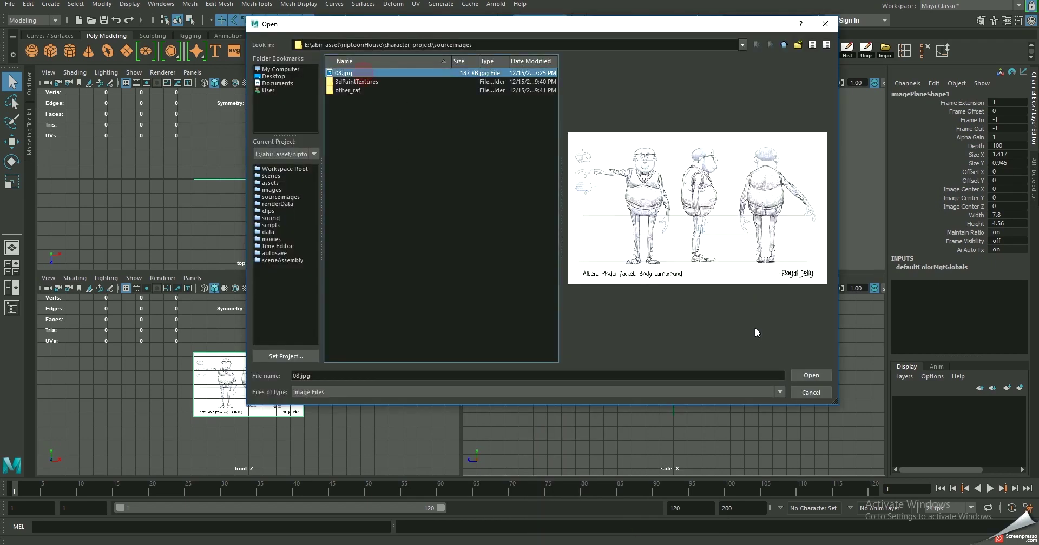
pyautogui.click(810, 379)
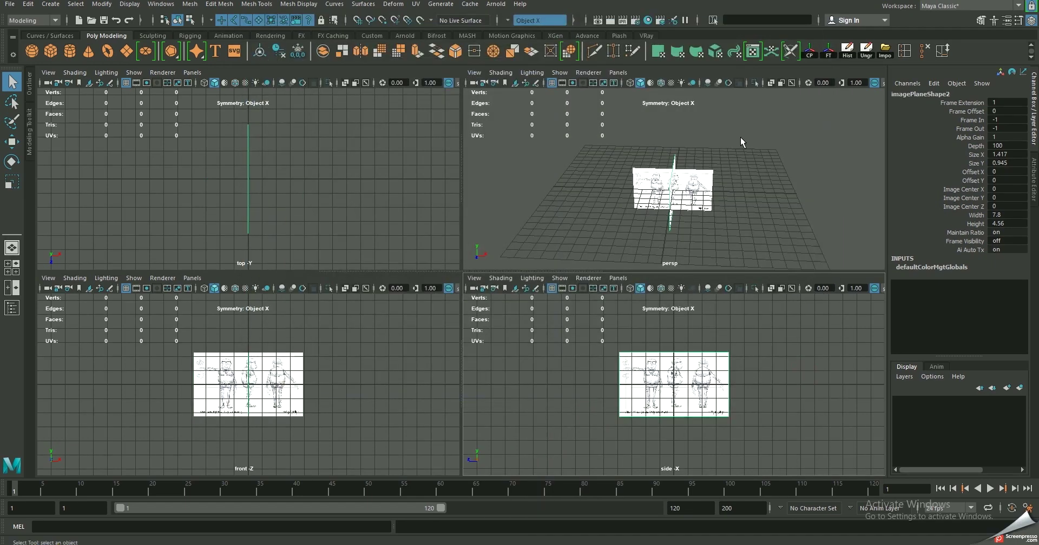
pyautogui.click(744, 157)
pyautogui.press('space')
# Select both reference image planes and lift them above the grid to Y 1.958
pyautogui.moveTo(670, 220)
pyautogui.keyDown('alt'); pyautogui.mouseDown()
pyautogui.moveTo(580, 221)
pyautogui.moveTo(385, 371)
pyautogui.mouseUp(); pyautogui.keyUp('alt')
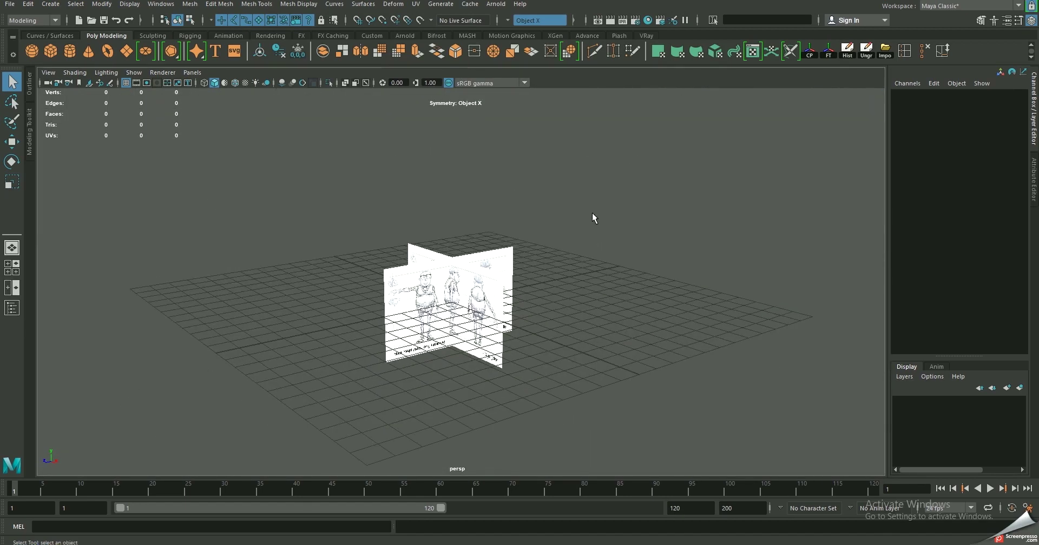
pyautogui.moveTo(592, 213)
pyautogui.keyDown('alt'); pyautogui.mouseDown()
pyautogui.moveTo(409, 223)
pyautogui.moveTo(565, 295)
pyautogui.mouseUp(); pyautogui.keyUp('alt')
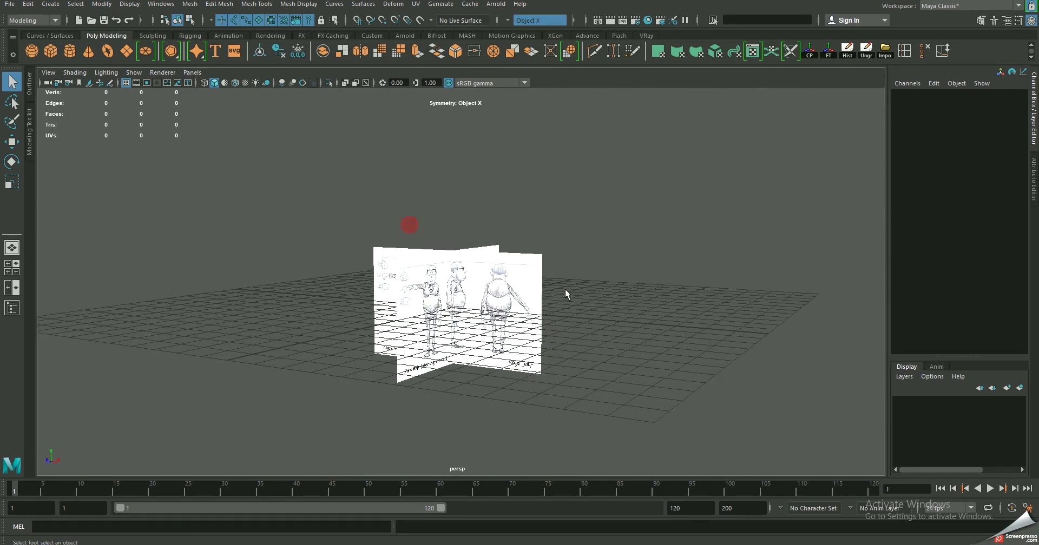
pyautogui.click(460, 250)
pyautogui.keyDown('alt'); pyautogui.moveTo(460, 250); pyautogui.dragTo(461, 236); pyautogui.keyUp('alt')
pyautogui.moveTo(323, 167); pyautogui.dragTo(632, 292)
pyautogui.press('w')
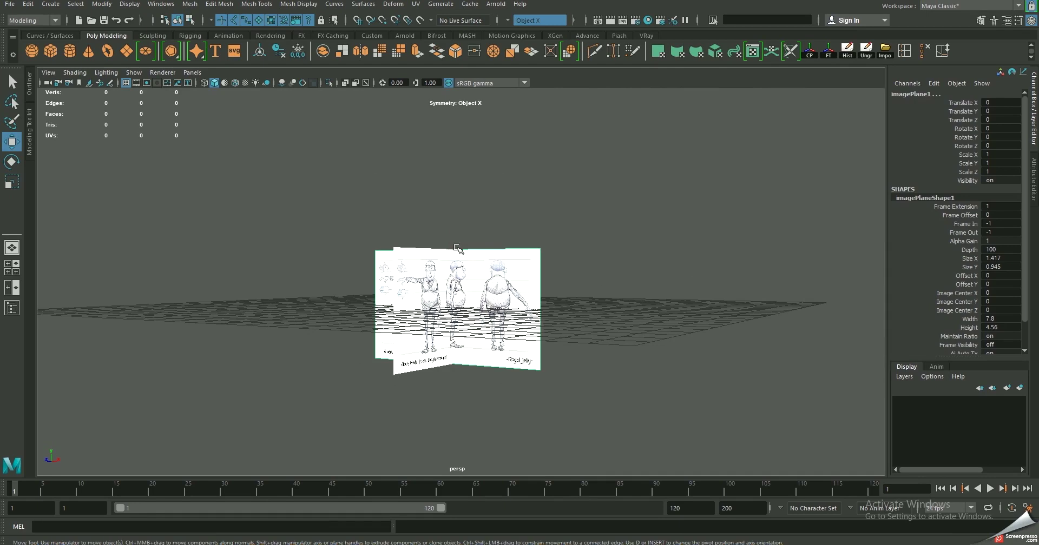
pyautogui.moveTo(457, 249)
pyautogui.mouseDown()
pyautogui.moveTo(456, 206)
pyautogui.moveTo(492, 236)
pyautogui.moveTo(433, 295)
pyautogui.moveTo(539, 186)
pyautogui.moveTo(529, 190)
pyautogui.mouseUp()
# Slide imagePlane2 along X to -12.095 so the sheets no longer intersect
pyautogui.click(470, 305)
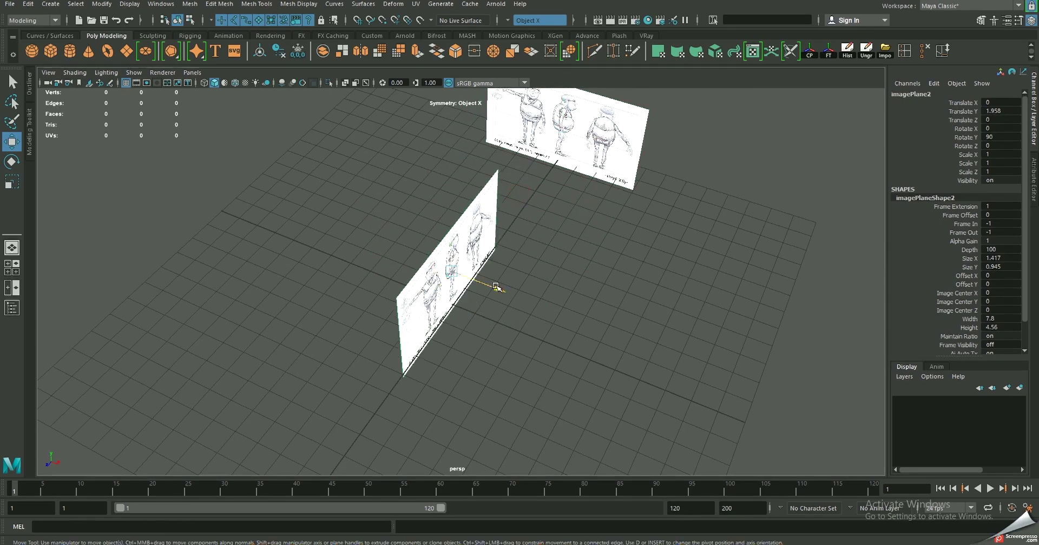
pyautogui.moveTo(496, 286); pyautogui.dragTo(248, 193)
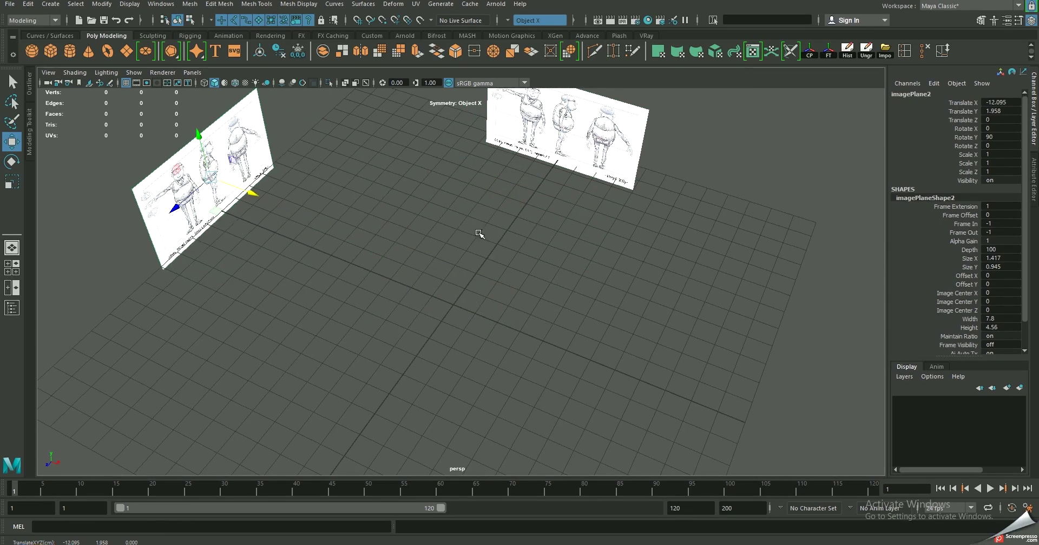
pyautogui.keyDown('alt'); pyautogui.moveTo(502, 303); pyautogui.dragTo(487, 279); pyautogui.keyUp('alt')
pyautogui.press('space')
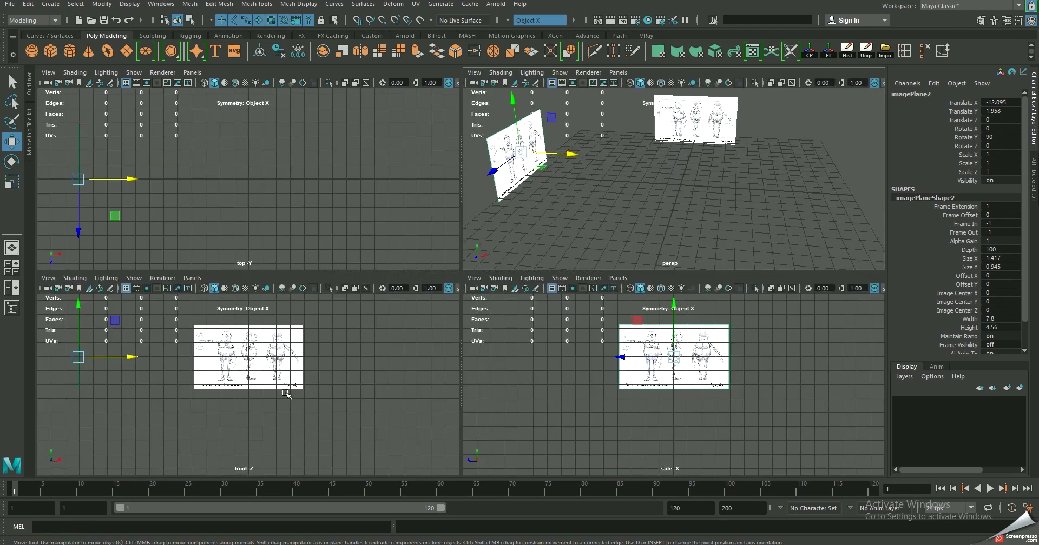
pyautogui.press('space')
# Move imagePlane1 along X to 1.575 in the front view, centring the front drawing
pyautogui.click(343, 225)
pyautogui.scroll(3, 446, 258)
pyautogui.scroll(2, 484, 319)
pyautogui.scroll(1, 483, 319)
pyautogui.moveTo(502, 326); pyautogui.dragTo(586, 326)
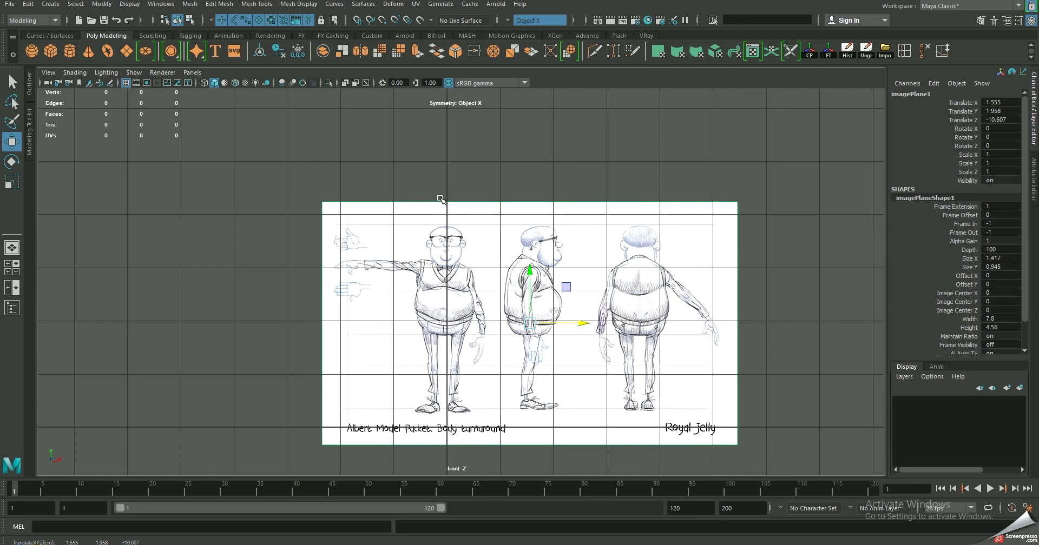
pyautogui.scroll(3, 364, 144)
pyautogui.scroll(3, 364, 144)
pyautogui.scroll(3, 568, 316)
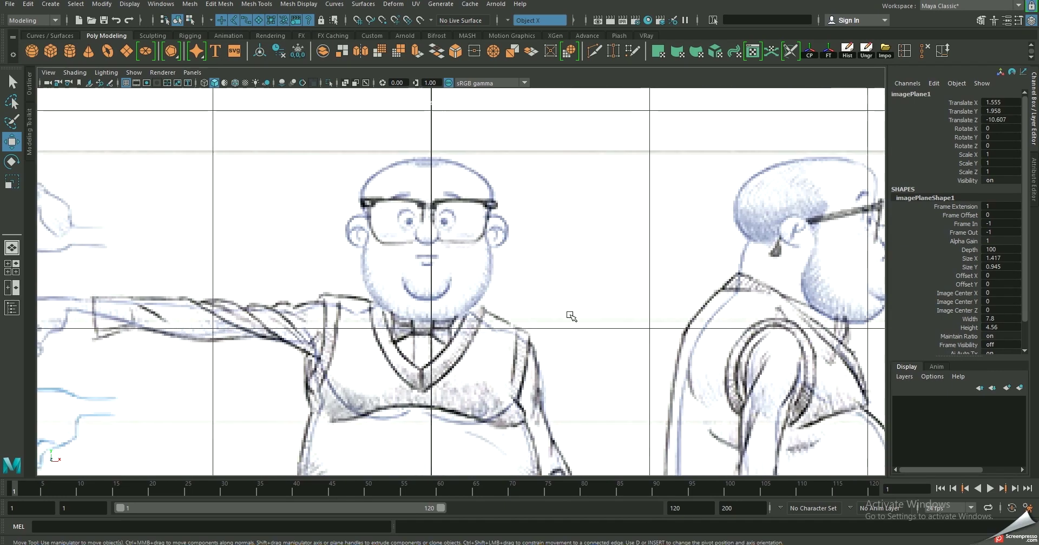
pyautogui.scroll(-2, 511, 258)
pyautogui.scroll(-5, 547, 283)
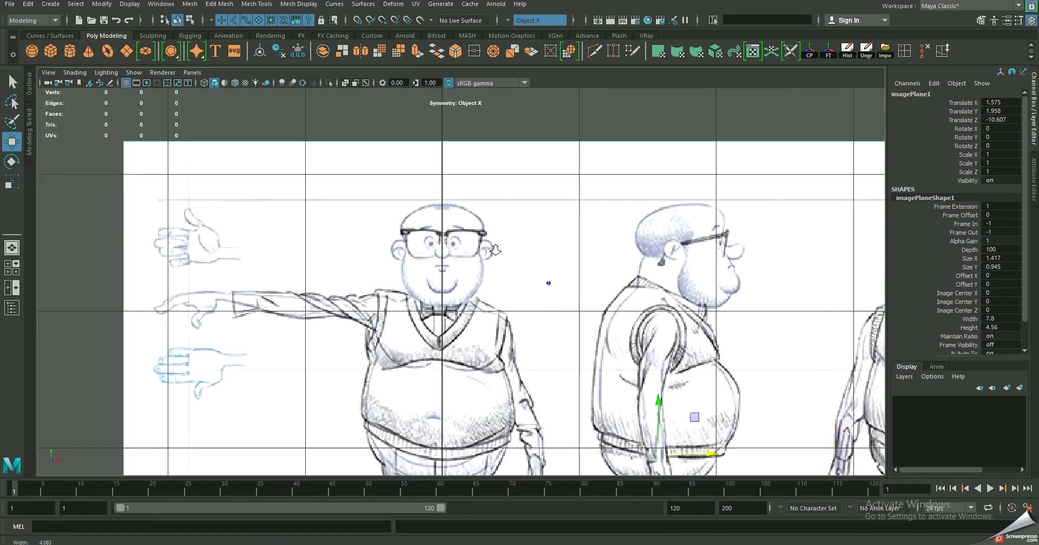
pyautogui.scroll(-3, 363, 188)
pyautogui.scroll(2, 430, 265)
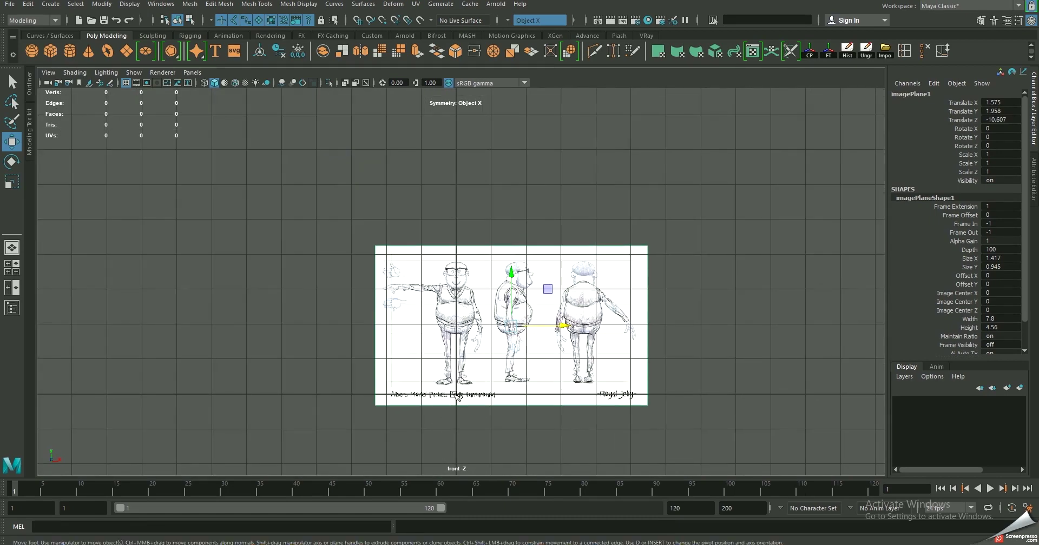
# Frame the drawing in the side view and select imagePlane2's Y rotation
pyautogui.press('space')
pyautogui.press('space')
pyautogui.press('space')
pyautogui.press('space')
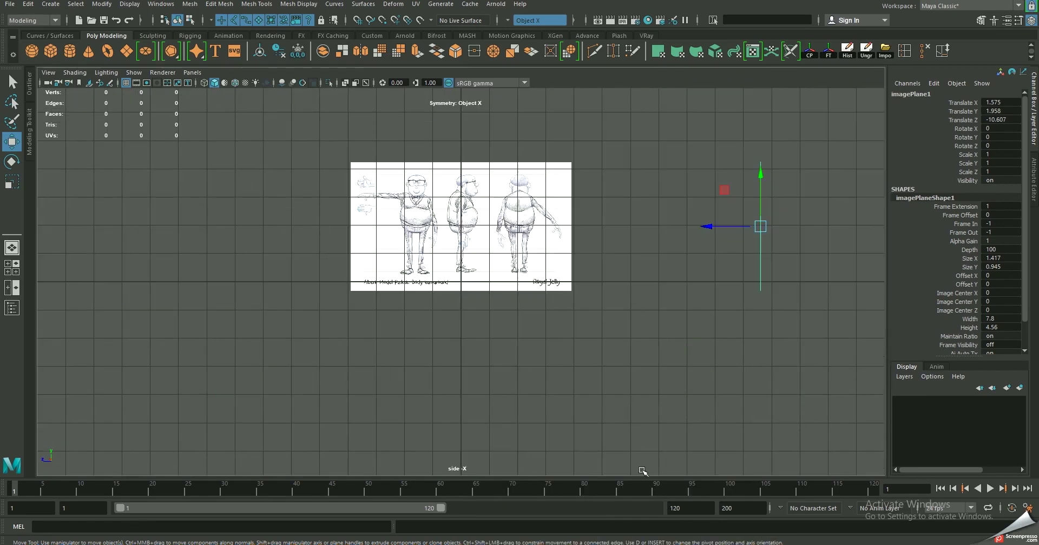
pyautogui.scroll(3, 412, 153)
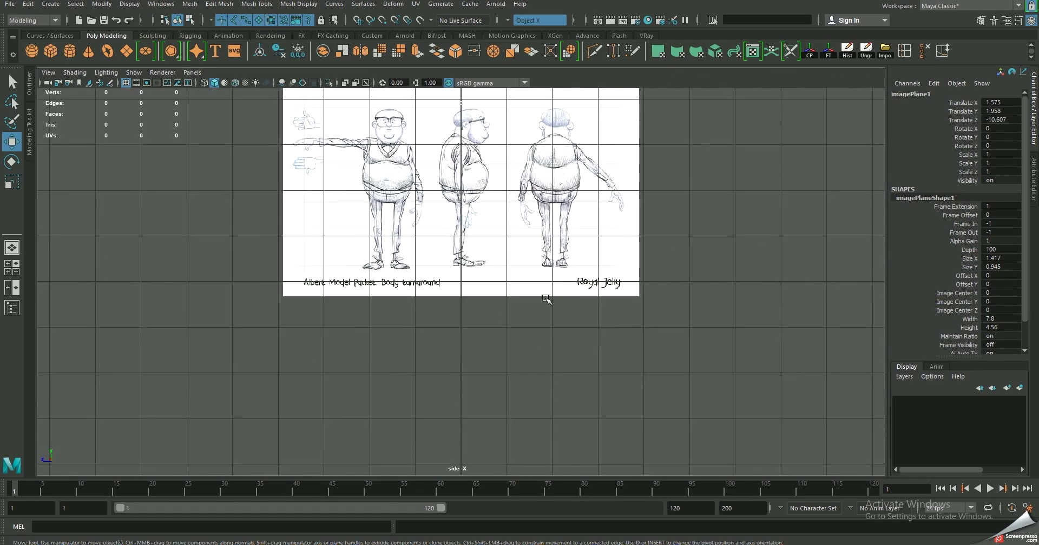
pyautogui.keyDown('alt'); pyautogui.moveTo(442, 142); pyautogui.dragTo(426, 212, button='middle'); pyautogui.keyUp('alt')
pyautogui.click(380, 187)
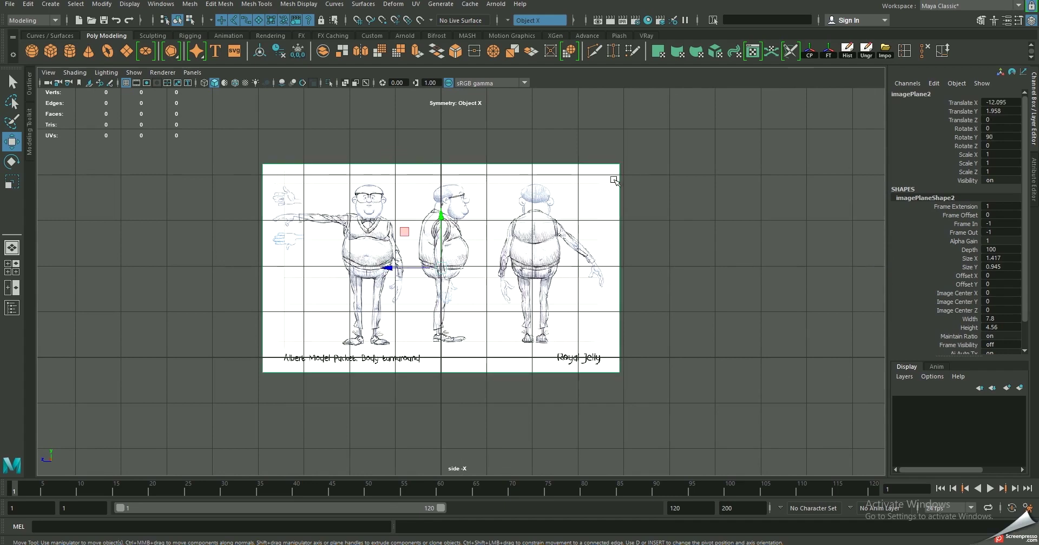
pyautogui.click(966, 137)
# Set imagePlane2's Rotate Y to -90 so it faces the side camera
pyautogui.press('e')
pyautogui.moveTo(726, 158)
pyautogui.mouseDown(button='middle')
pyautogui.moveTo(691, 169)
pyautogui.moveTo(741, 162)
pyautogui.moveTo(457, 168)
pyautogui.mouseUp(button='middle')
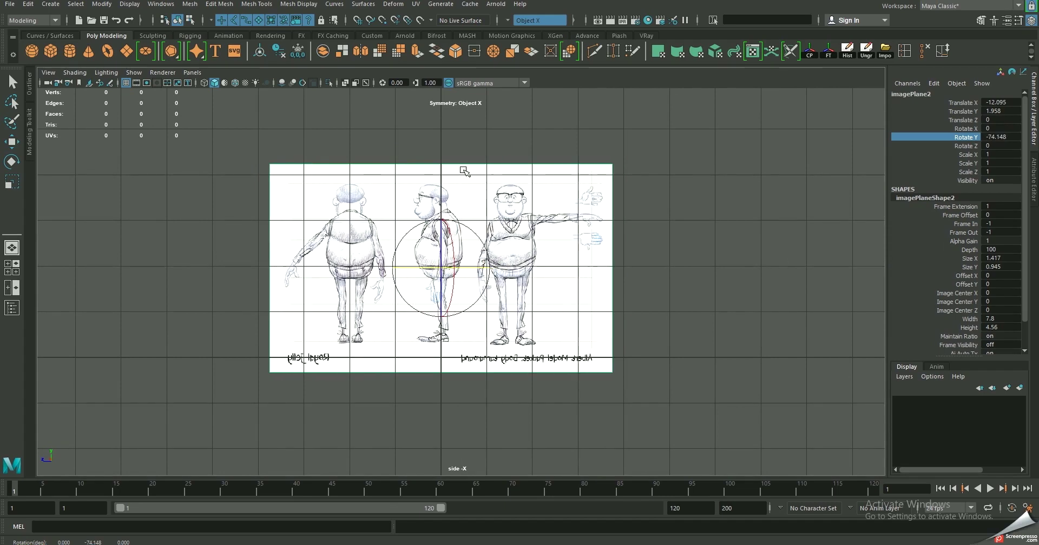
pyautogui.click(1014, 137)
pyautogui.write('-90')
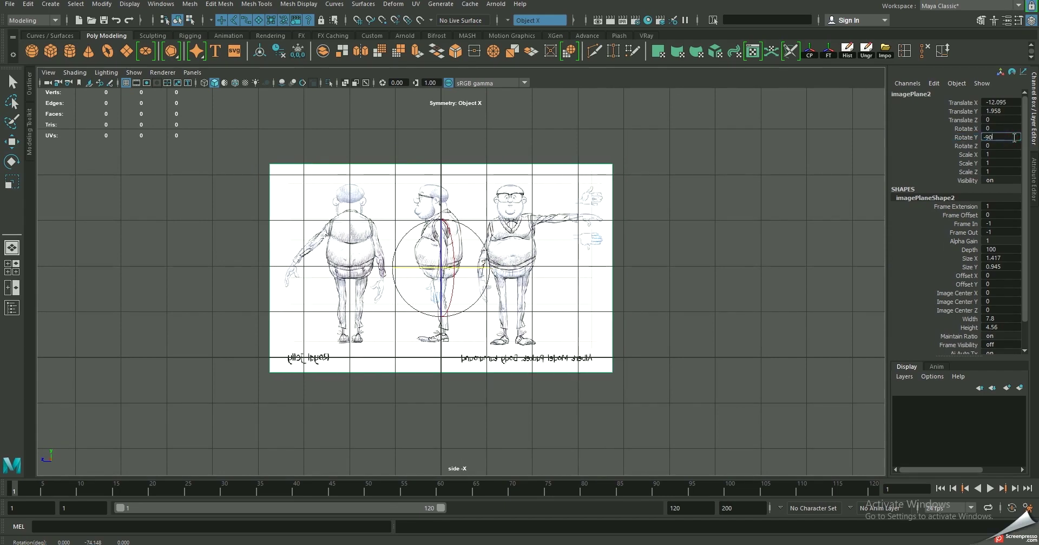
pyautogui.press('Return')
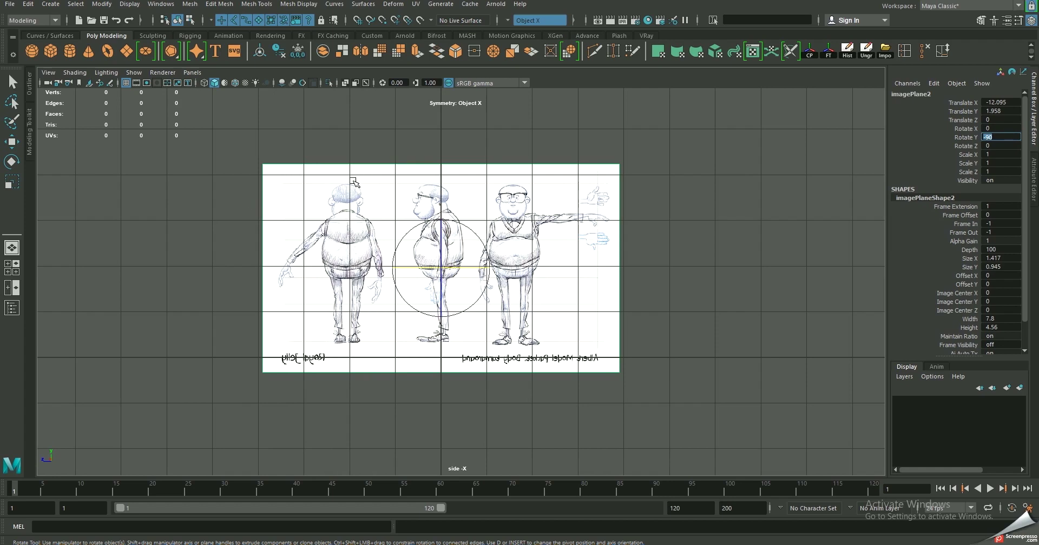
# Nudge the side sheet along Z to -0.199 to centre the profile drawing
pyautogui.scroll(2, 363, 152)
pyautogui.scroll(2, 376, 167)
pyautogui.scroll(2, 387, 206)
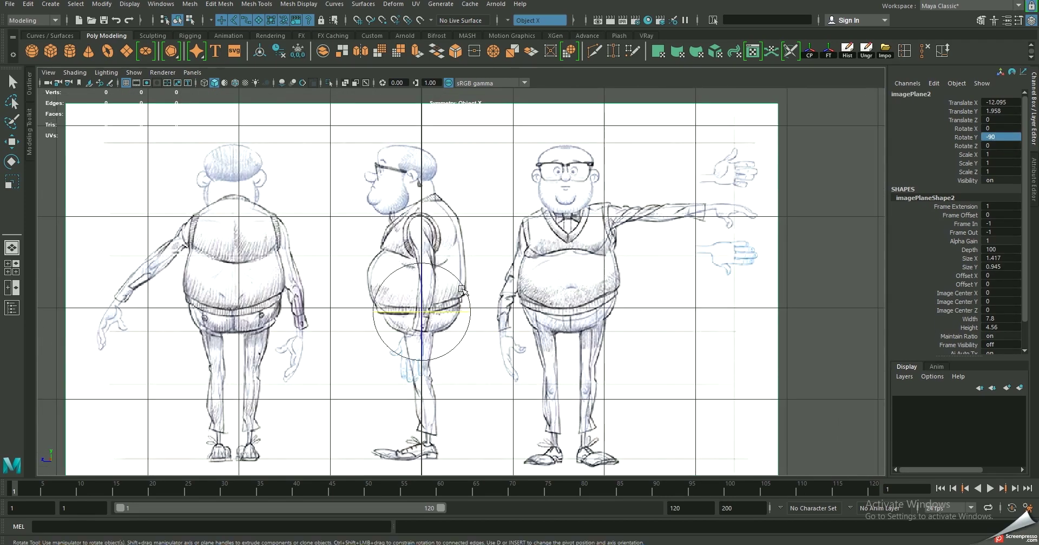
pyautogui.press('w')
pyautogui.scroll(1, 396, 241)
pyautogui.moveTo(365, 312); pyautogui.dragTo(385, 313)
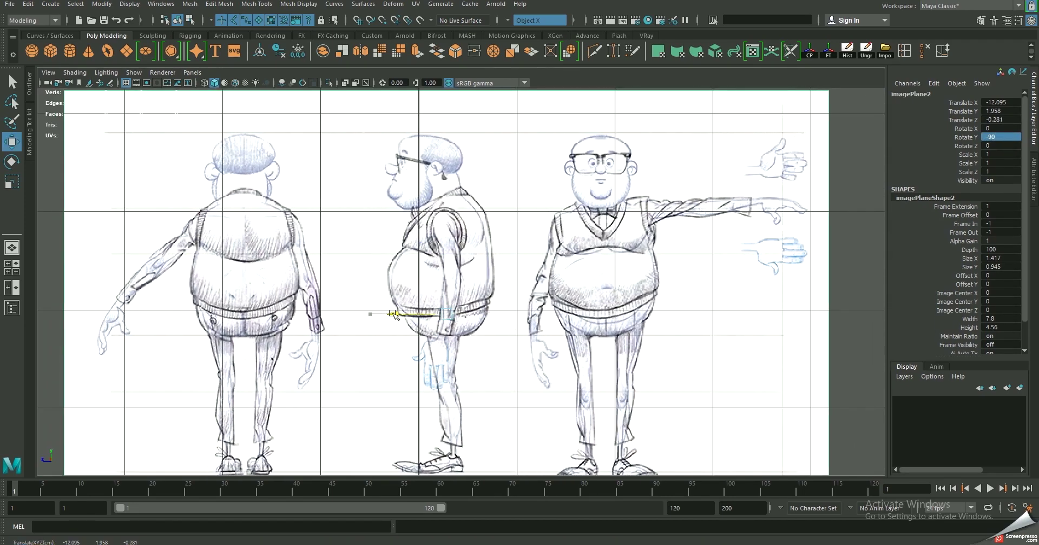
pyautogui.click(846, 205)
pyautogui.scroll(-4, 461, 280)
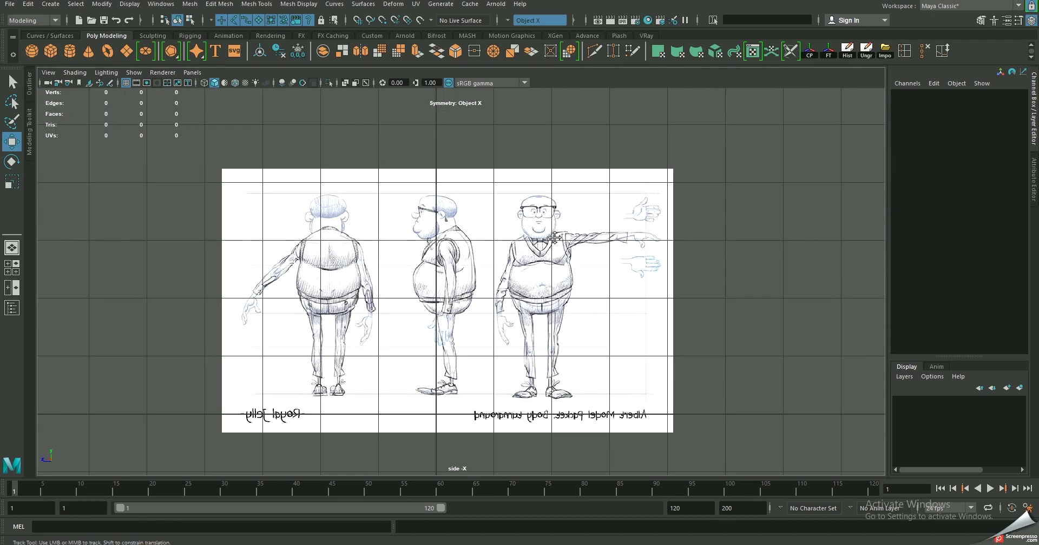
pyautogui.keyDown('alt'); pyautogui.moveTo(555, 238); pyautogui.dragTo(546, 214, button='middle'); pyautogui.keyUp('alt')
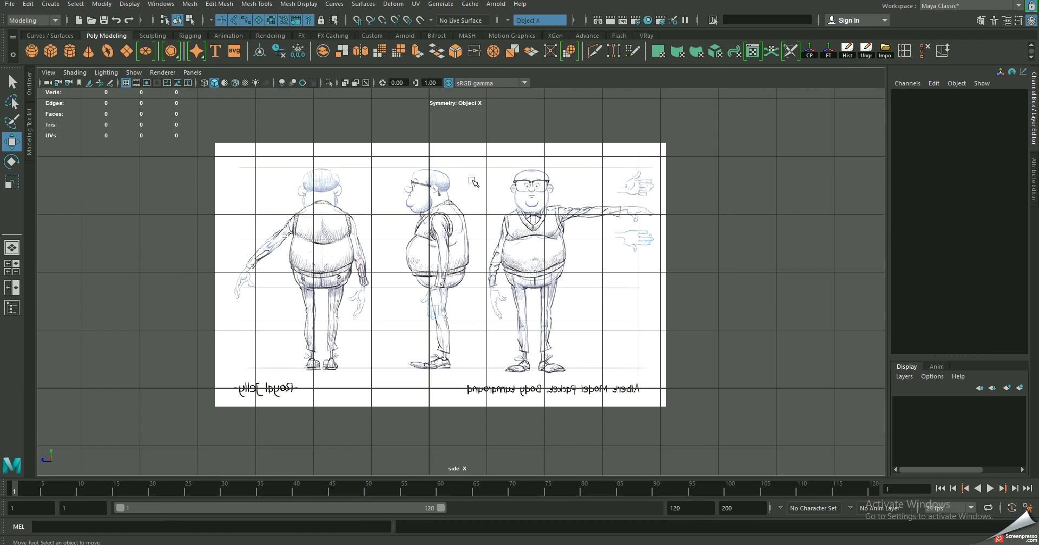
# Save the scene as character_head.ma in the character_project scenes folder, past the student warning
pyautogui.press('space')
pyautogui.press('space')
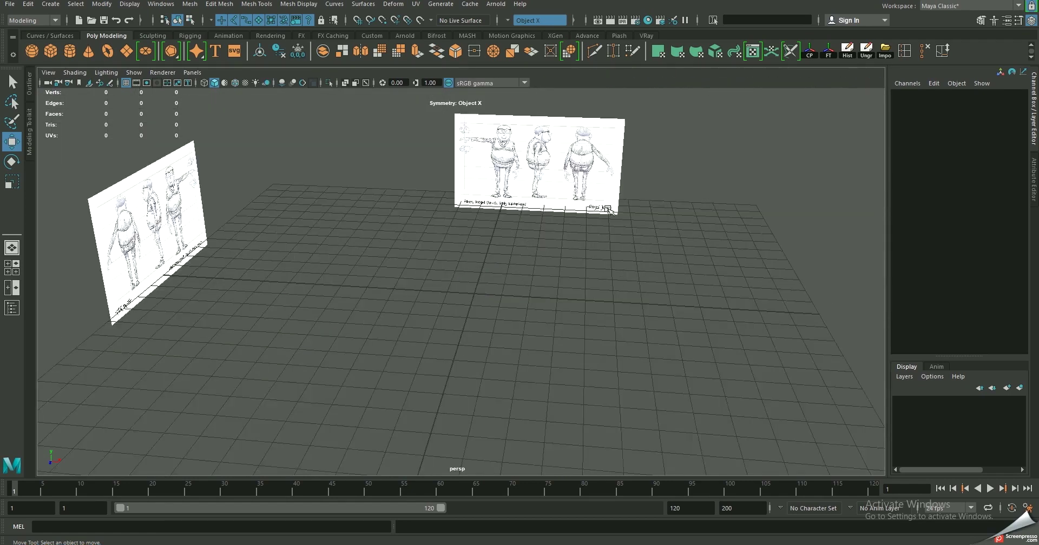
pyautogui.keyDown('alt'); pyautogui.moveTo(531, 206); pyautogui.dragTo(583, 199); pyautogui.keyUp('alt')
pyautogui.hotkey('ctrl', 'shift', 's')
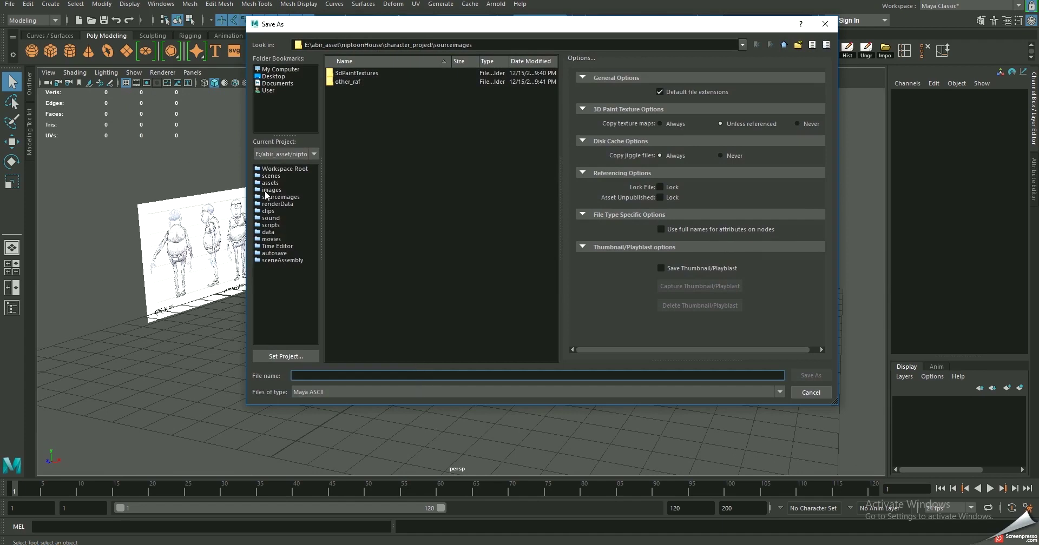
pyautogui.click(270, 176)
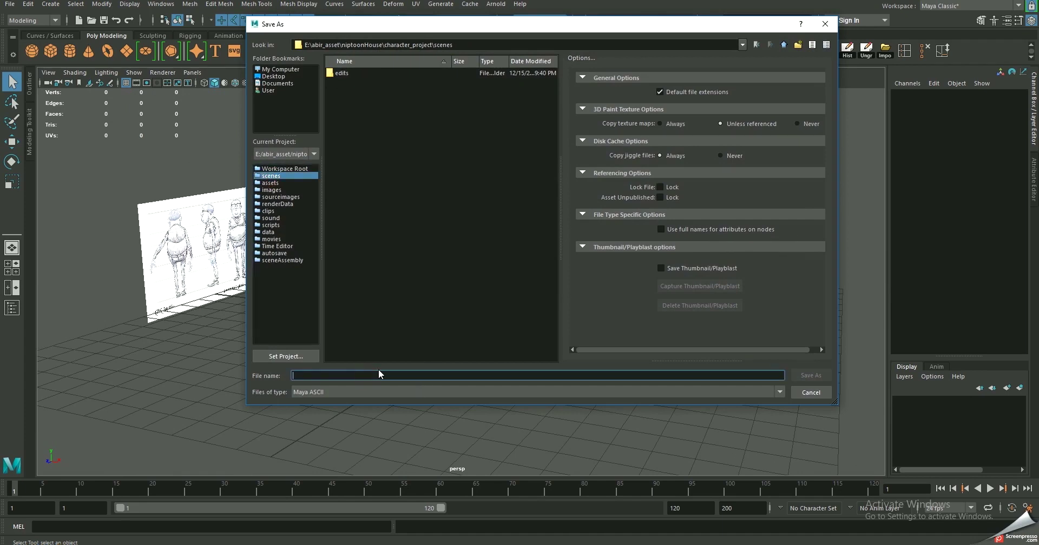
pyautogui.write('cha')
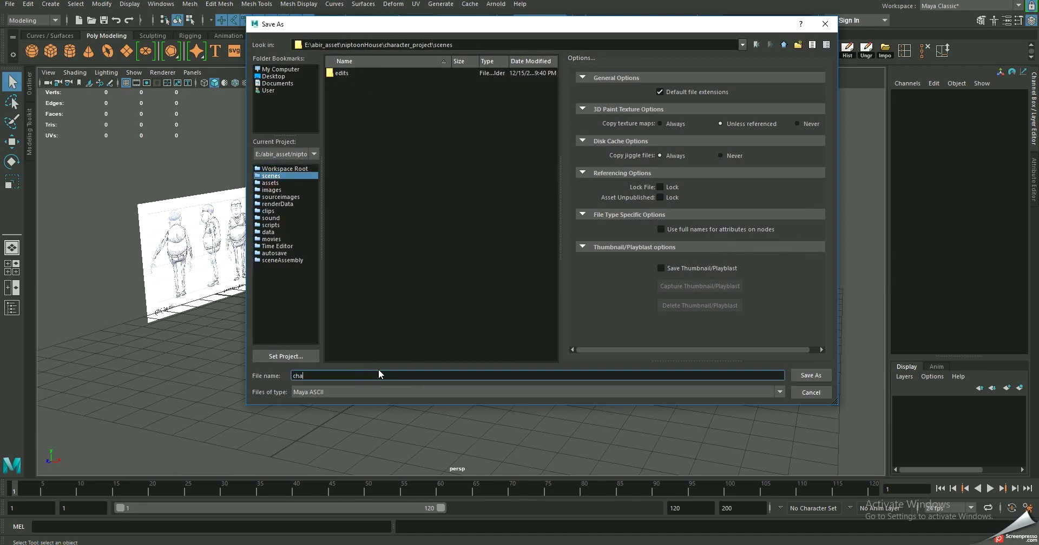
pyautogui.write('racter_')
pyautogui.write('head')
pyautogui.press('Return')
pyautogui.click(495, 282)
pyautogui.press('w')
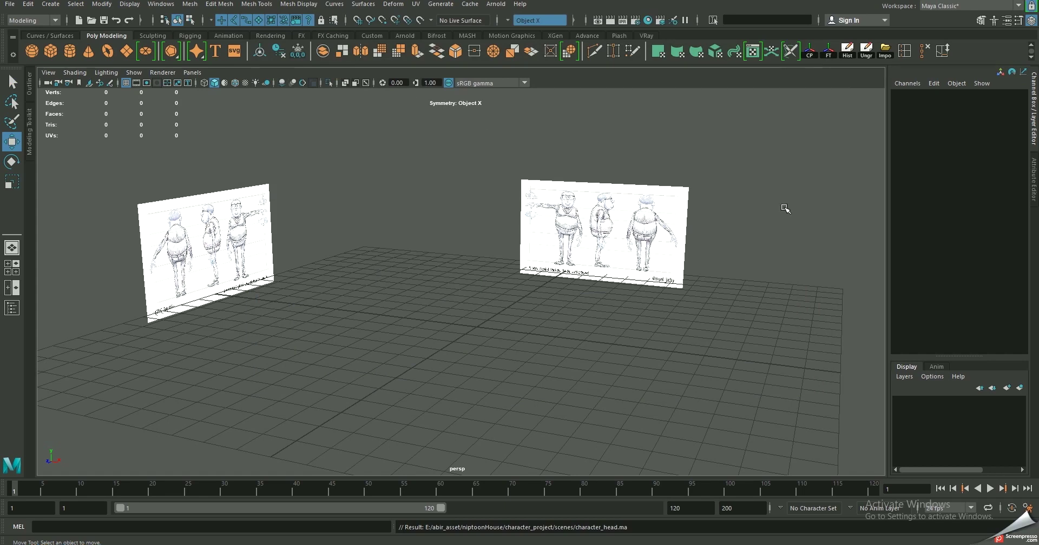
# Create a polygon sphere, raise it, and show it in wireframe in the front view
pyautogui.moveTo(616, 245)
pyautogui.keyDown('alt'); pyautogui.mouseDown()
pyautogui.moveTo(626, 232)
pyautogui.moveTo(610, 276)
pyautogui.moveTo(618, 318)
pyautogui.moveTo(538, 248)
pyautogui.moveTo(562, 321)
pyautogui.moveTo(476, 258)
pyautogui.moveTo(521, 361)
pyautogui.mouseUp(); pyautogui.keyUp('alt')
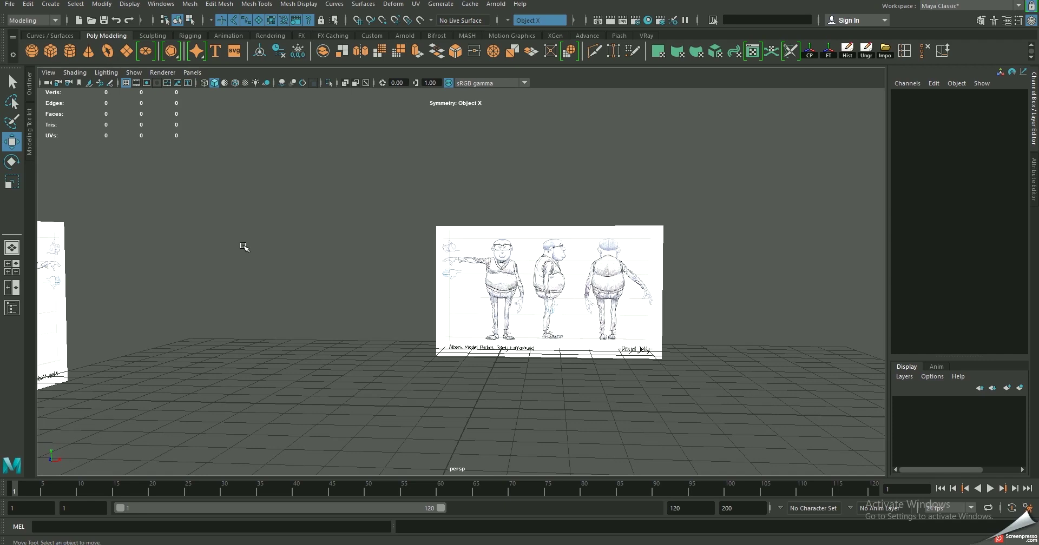
pyautogui.click(43, 52)
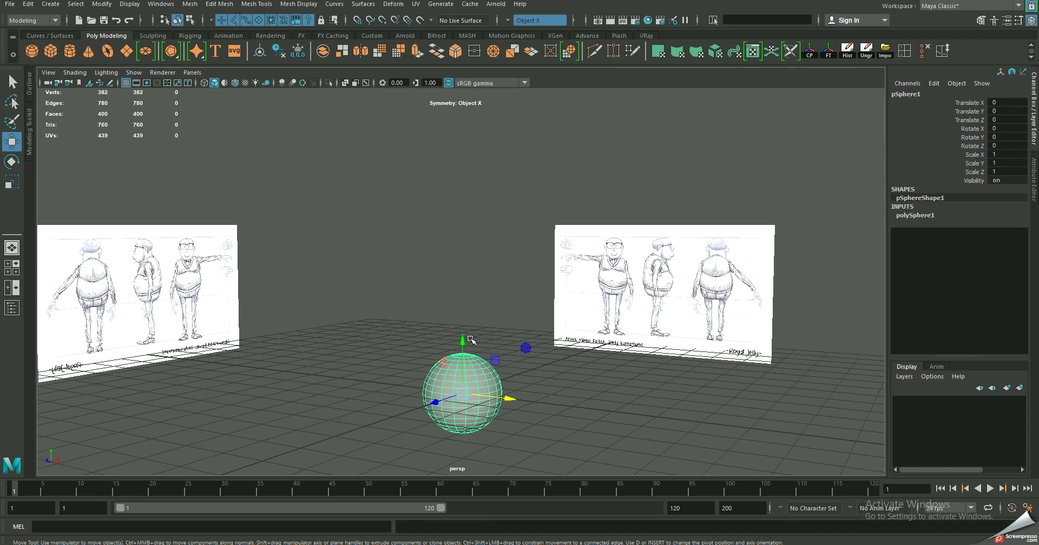
pyautogui.moveTo(464, 343)
pyautogui.mouseDown()
pyautogui.moveTo(464, 210)
pyautogui.moveTo(407, 344)
pyautogui.mouseUp()
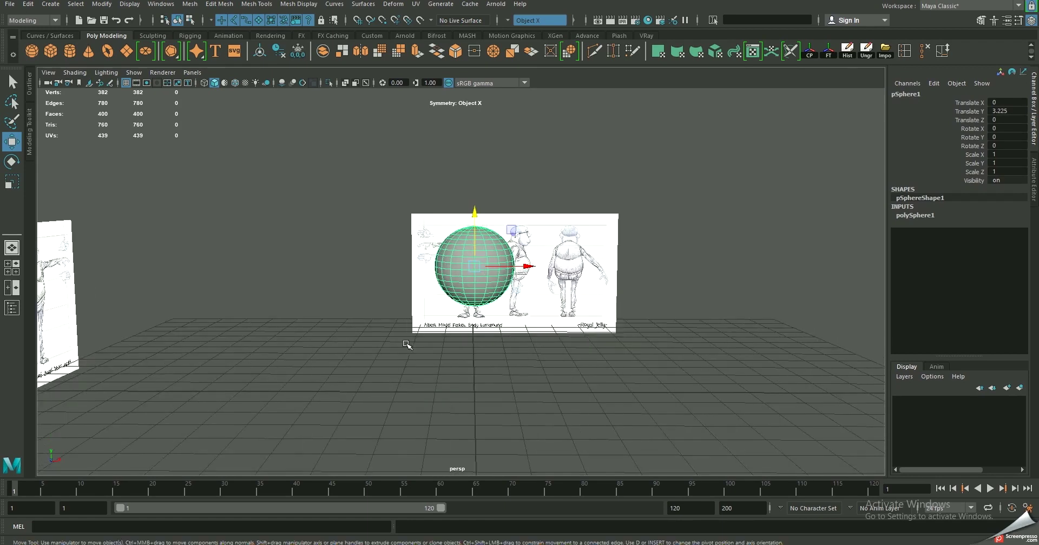
pyautogui.press('space')
pyautogui.press('space')
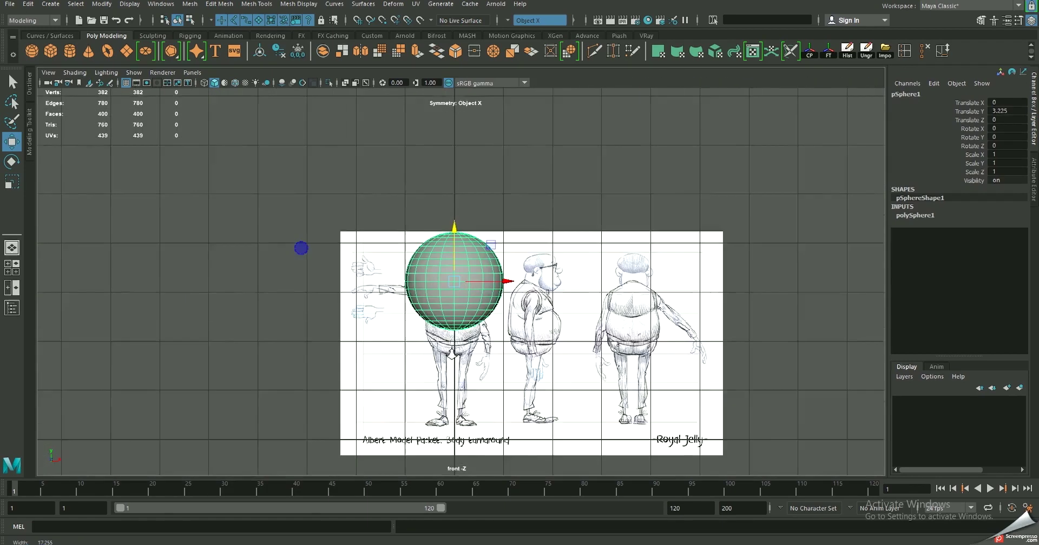
pyautogui.scroll(2, 490, 320)
pyautogui.keyDown('alt'); pyautogui.moveTo(490, 319); pyautogui.dragTo(490, 321, button='middle'); pyautogui.keyUp('alt')
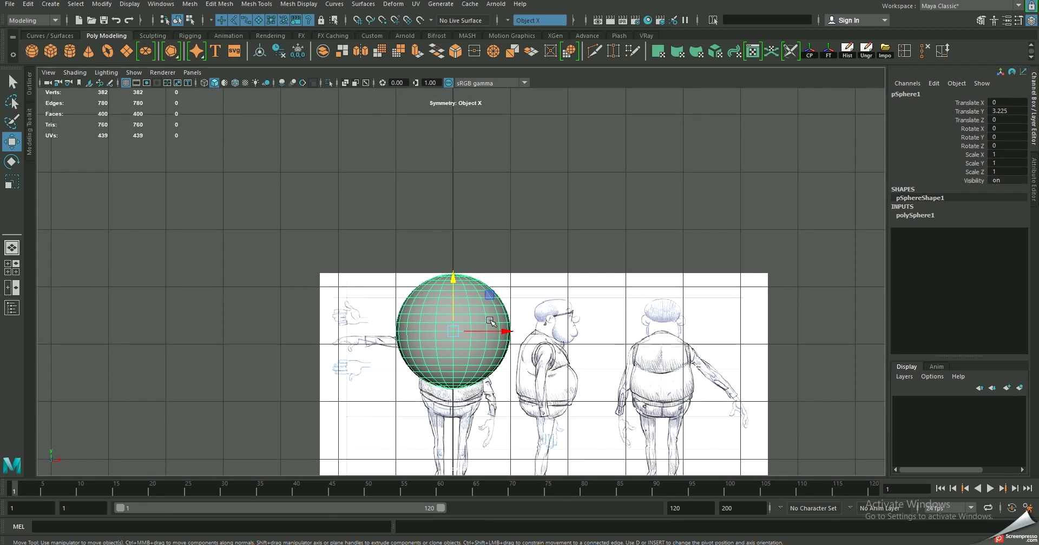
pyautogui.press('4')
pyautogui.scroll(2, 553, 352)
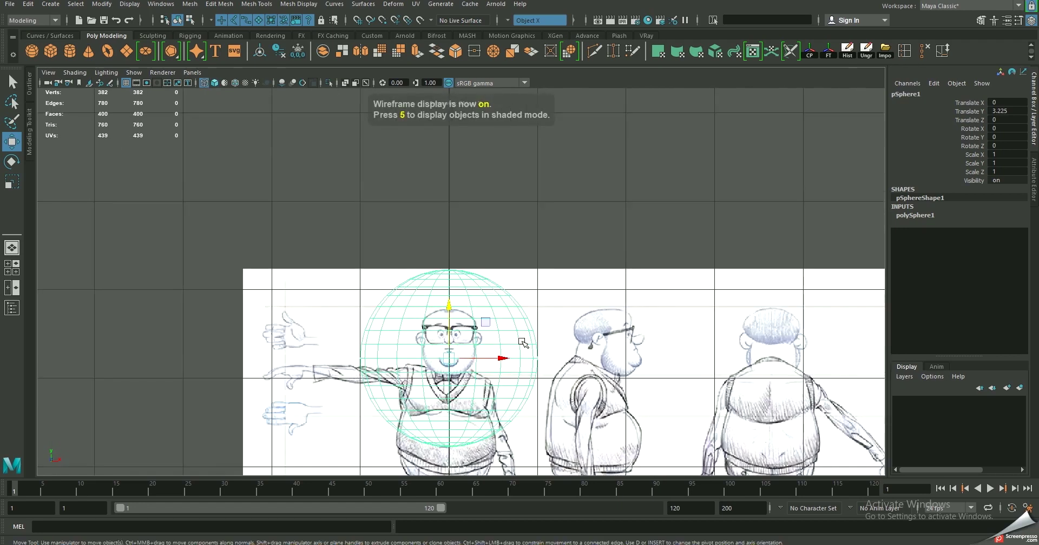
pyautogui.scroll(2, 553, 351)
pyautogui.scroll(2, 553, 352)
pyautogui.scroll(1, 553, 351)
# Scale the sphere to 0.36 and move it to Translate Y 3.404 over the drawn head
pyautogui.press('r')
pyautogui.moveTo(455, 322); pyautogui.dragTo(283, 274)
pyautogui.scroll(2, 453, 305)
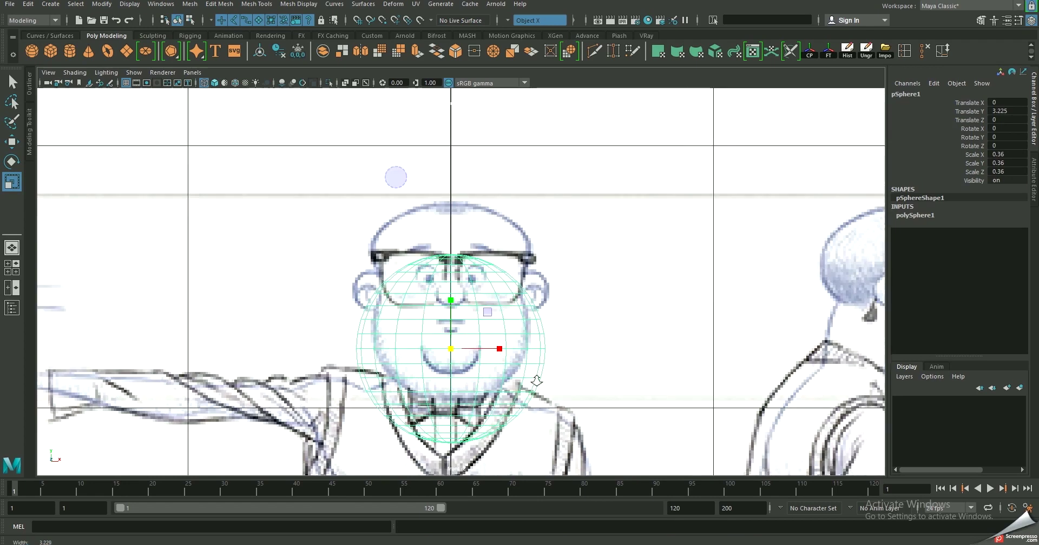
pyautogui.scroll(1, 454, 305)
pyautogui.press('w')
pyautogui.moveTo(453, 305); pyautogui.dragTo(454, 258)
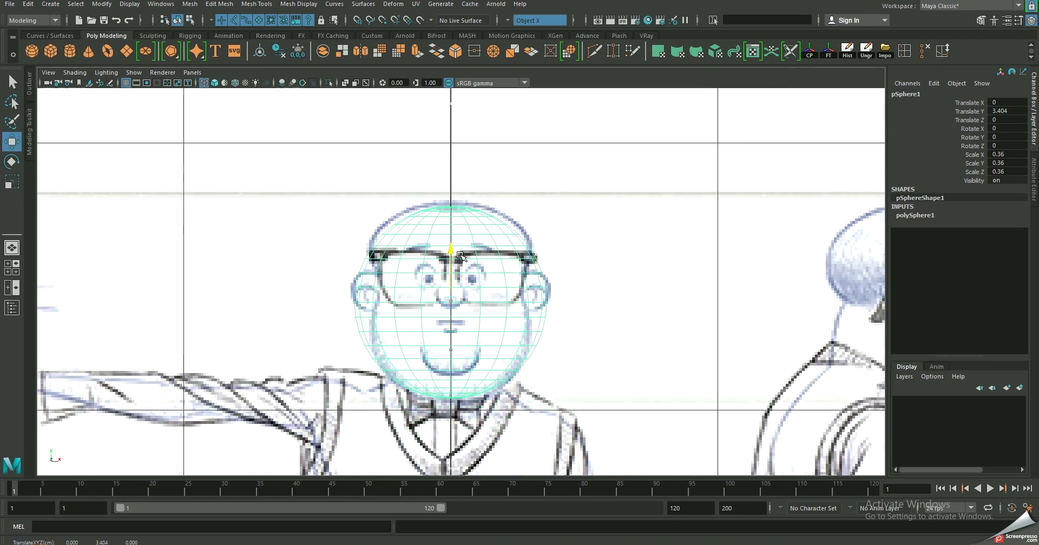
pyautogui.scroll(2, 460, 287)
pyautogui.keyDown('alt'); pyautogui.moveTo(502, 323); pyautogui.dragTo(513, 278, button='middle'); pyautogui.keyUp('alt')
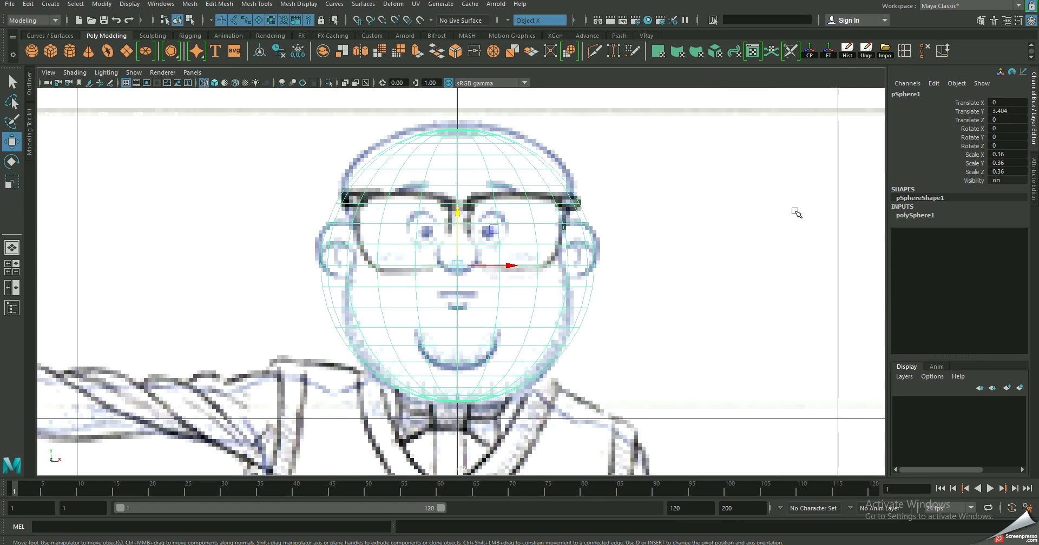
# Open polySphere1's construction settings and select both subdivision fields
pyautogui.click(913, 215)
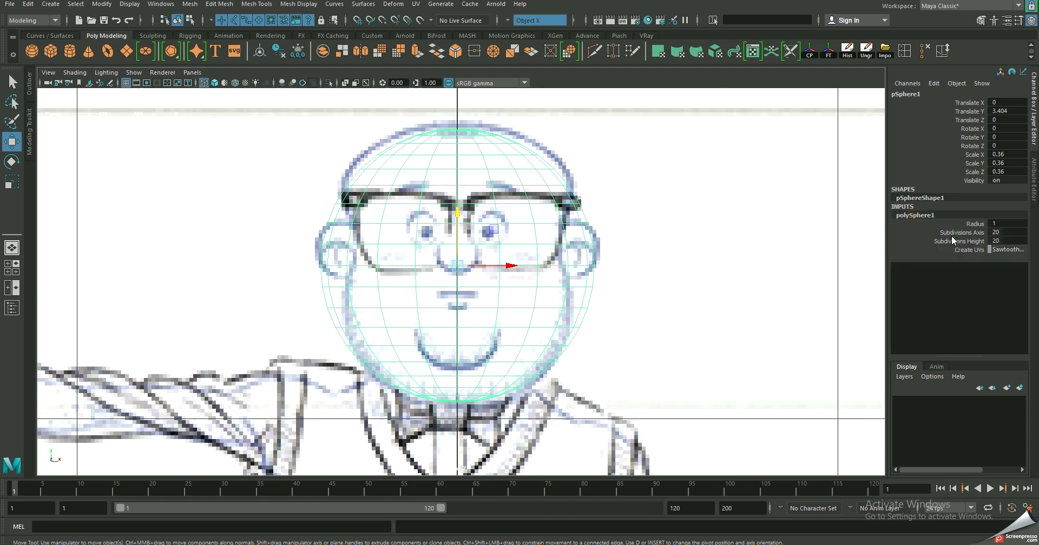
pyautogui.scroll(-5, 659, 222)
pyautogui.press('space')
pyautogui.press('space')
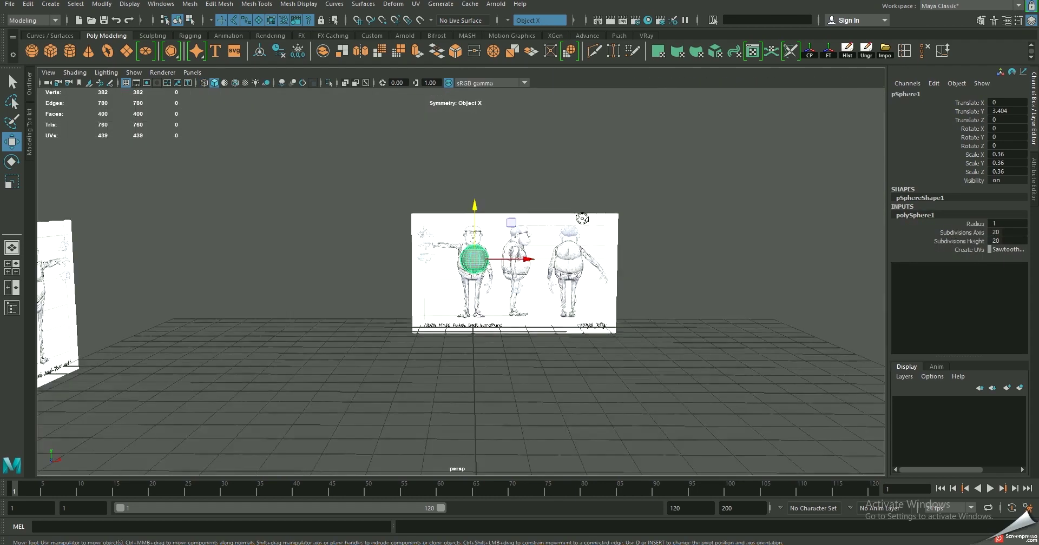
pyautogui.scroll(3, 529, 315)
pyautogui.scroll(3, 530, 316)
pyautogui.scroll(2, 631, 260)
pyautogui.scroll(2, 599, 308)
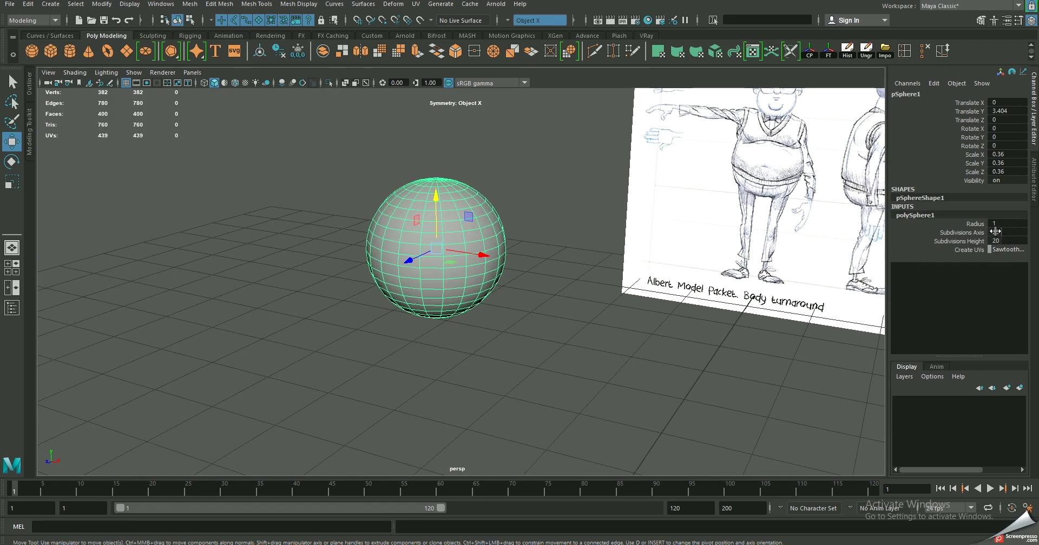
pyautogui.moveTo(996, 233); pyautogui.dragTo(999, 242)
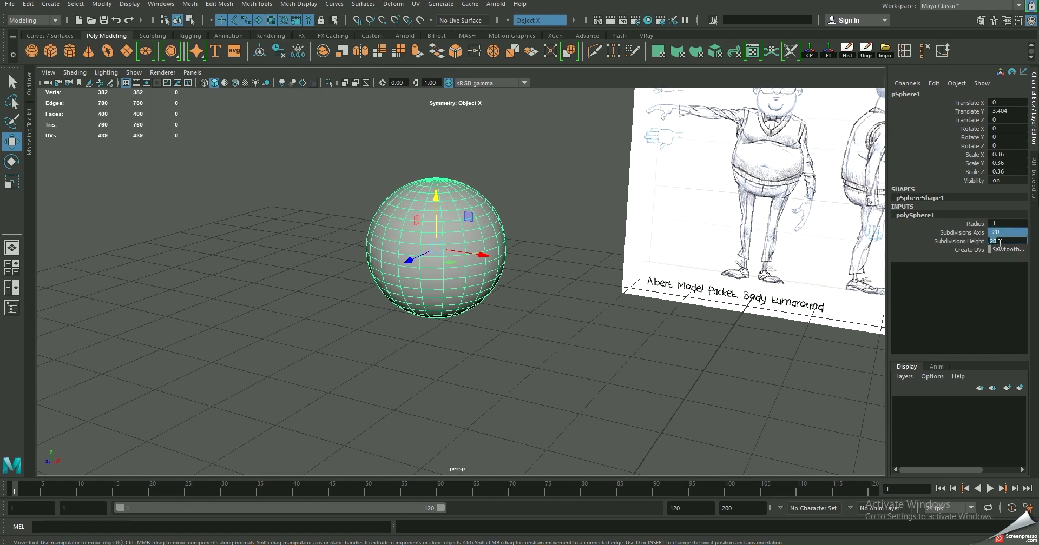
pyautogui.write('12')
# Set polySphere1 to 12 axis subdivisions and 7 height subdivisions
pyautogui.press('Return')
pyautogui.keyDown('alt'); pyautogui.moveTo(568, 238); pyautogui.dragTo(490, 222); pyautogui.keyUp('alt')
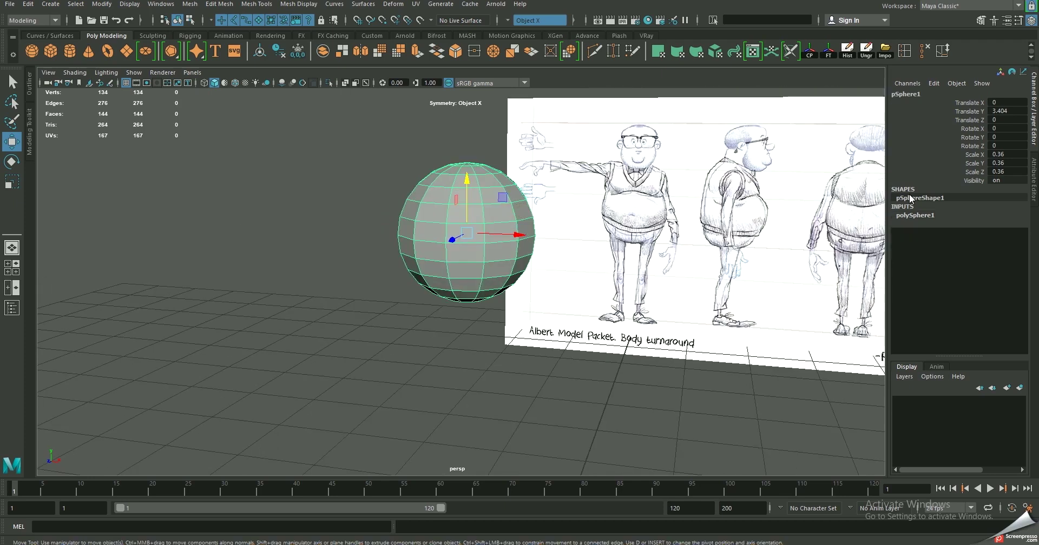
pyautogui.click(914, 215)
pyautogui.click(955, 241)
pyautogui.moveTo(611, 265); pyautogui.dragTo(579, 261, button='middle')
pyautogui.moveTo(579, 261)
pyautogui.keyDown('alt'); pyautogui.mouseDown()
pyautogui.moveTo(590, 259)
pyautogui.moveTo(512, 265)
pyautogui.moveTo(520, 278)
pyautogui.moveTo(355, 213)
pyautogui.moveTo(399, 248)
pyautogui.moveTo(375, 211)
pyautogui.moveTo(375, 238)
pyautogui.moveTo(437, 268)
pyautogui.moveTo(448, 185)
pyautogui.mouseUp(); pyautogui.keyUp('alt')
pyautogui.moveTo(448, 185)
pyautogui.keyDown('alt'); pyautogui.mouseDown(button='right')
pyautogui.moveTo(475, 220)
pyautogui.moveTo(475, 185)
pyautogui.mouseUp(button='right'); pyautogui.keyUp('alt')
# Delete the six spoke edges around the sphere's top pole and return to object mode
pyautogui.click(503, 219)
pyautogui.press('w')
pyautogui.keyDown('shift'); pyautogui.click(536, 264); pyautogui.keyUp('shift')
pyautogui.keyDown('shift'); pyautogui.click(506, 306); pyautogui.keyUp('shift')
pyautogui.keyDown('shift'); pyautogui.moveTo(476, 239); pyautogui.dragTo(395, 295, button='right'); pyautogui.keyUp('shift')
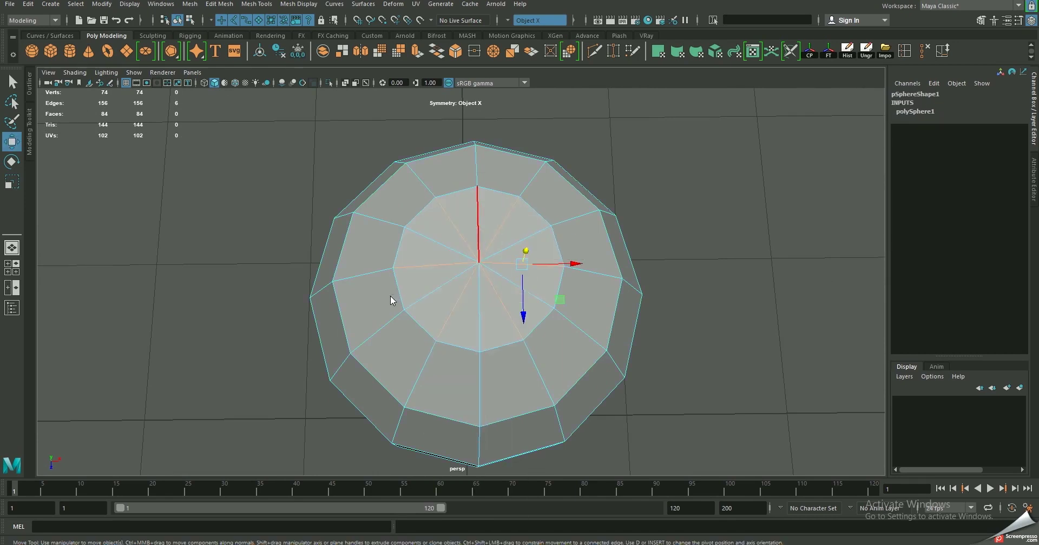
pyautogui.moveTo(542, 229)
pyautogui.keyDown('alt'); pyautogui.mouseDown()
pyautogui.moveTo(416, 237)
pyautogui.moveTo(417, 213)
pyautogui.mouseUp(); pyautogui.keyUp('alt')
pyautogui.scroll(-3, 452, 324)
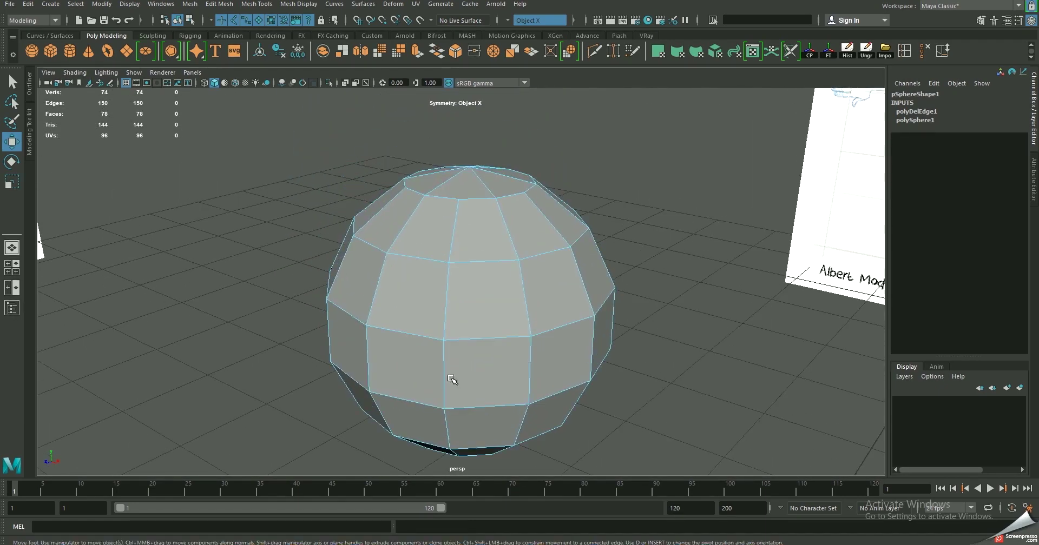
pyautogui.rightClick(433, 236)
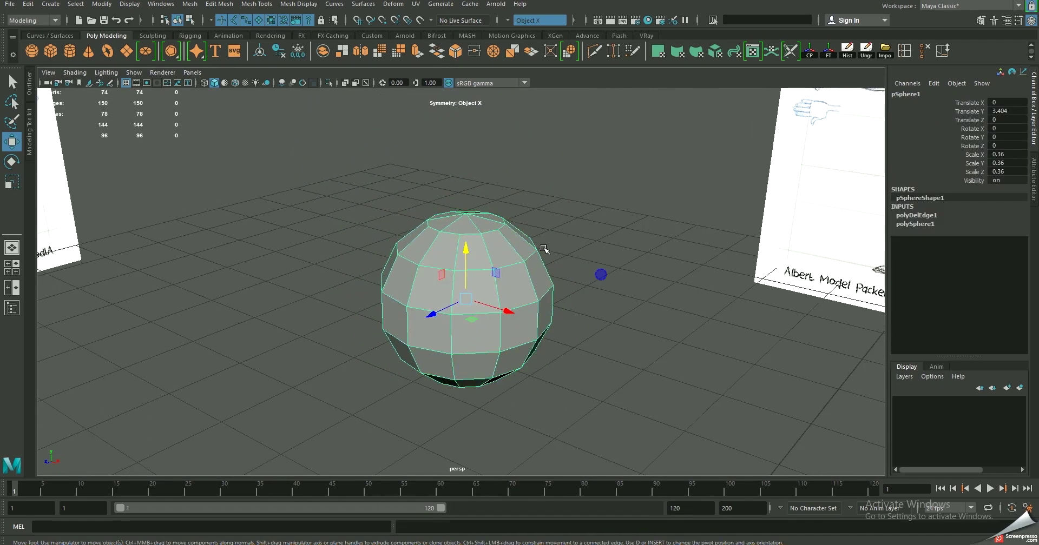
# Frame the face in the front view and pull the first vertex row in to the head outline
pyautogui.press('space')
pyautogui.press('space')
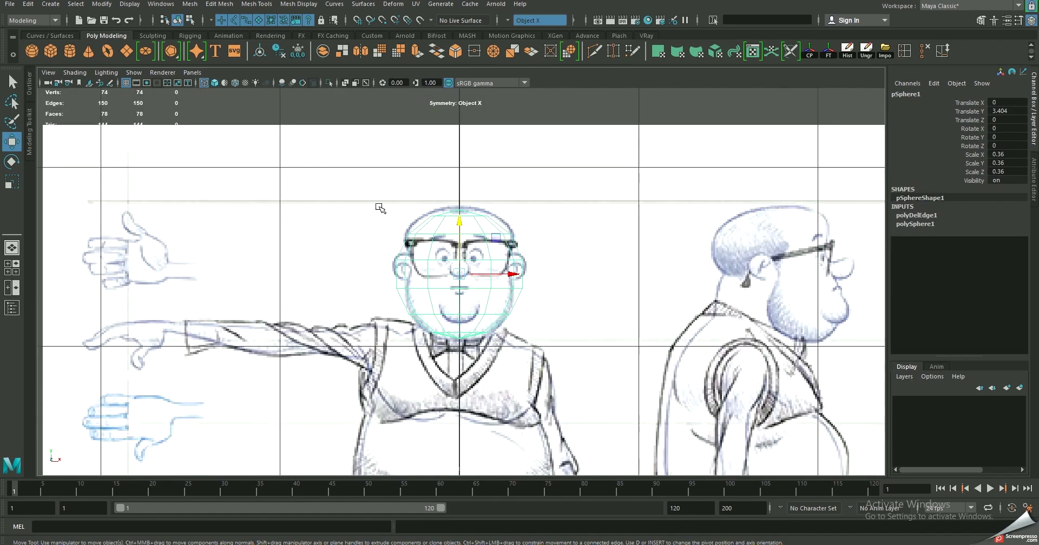
pyautogui.scroll(3, 378, 206)
pyautogui.scroll(3, 624, 364)
pyautogui.scroll(3, 590, 302)
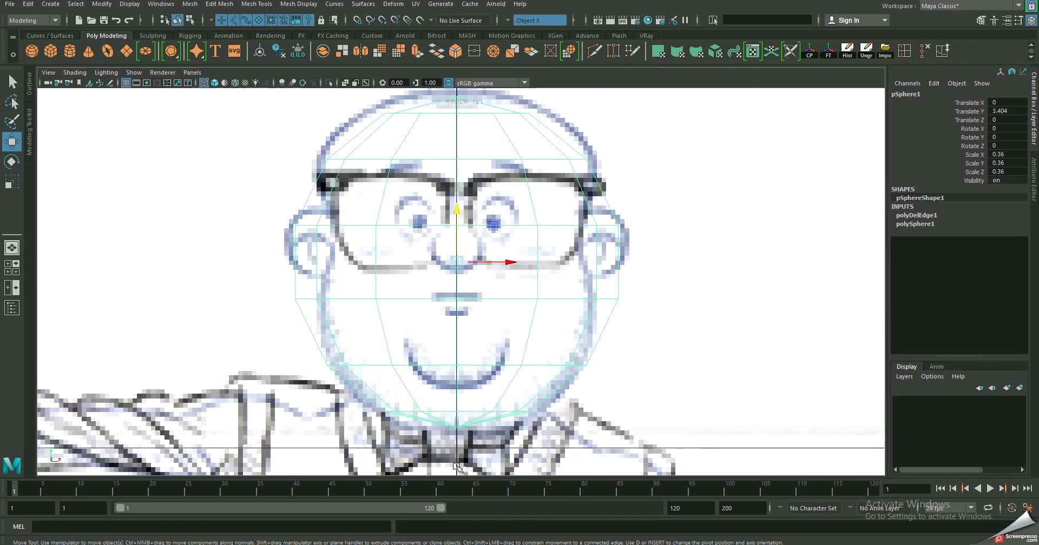
pyautogui.keyDown('alt'); pyautogui.moveTo(475, 460); pyautogui.dragTo(454, 302, button='middle'); pyautogui.keyUp('alt')
pyautogui.scroll(-2, 451, 331)
pyautogui.scroll(1, 448, 285)
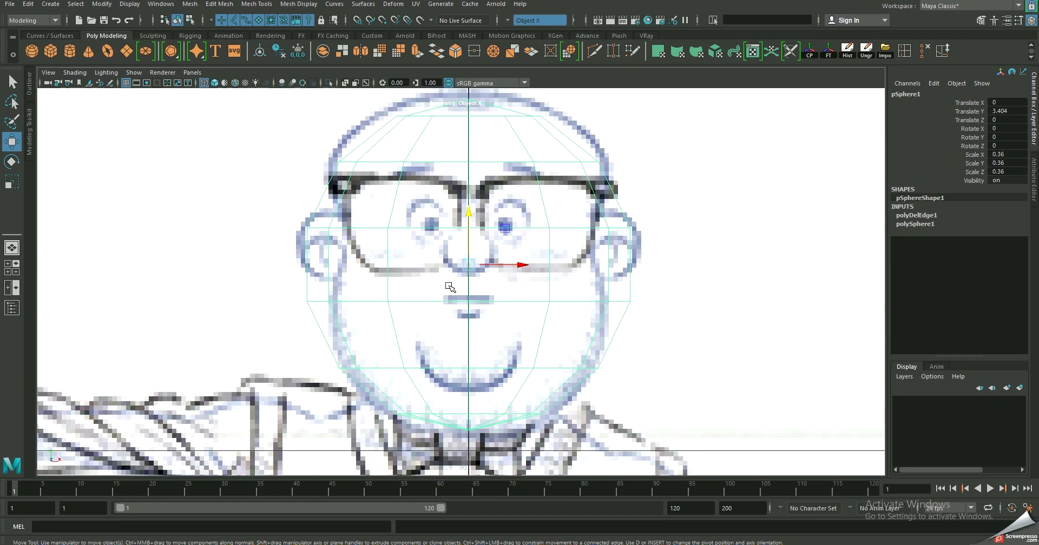
pyautogui.keyDown('alt'); pyautogui.moveTo(479, 219); pyautogui.dragTo(507, 222, button='middle'); pyautogui.keyUp('alt')
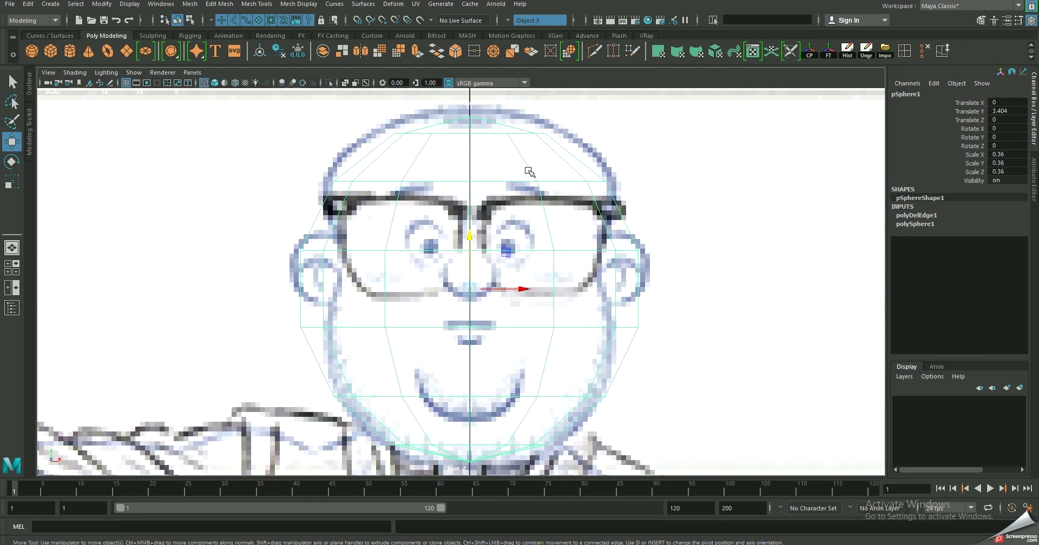
pyautogui.moveTo(527, 172)
pyautogui.mouseDown(button='right')
pyautogui.moveTo(459, 182)
pyautogui.moveTo(460, 173)
pyautogui.mouseUp(button='right')
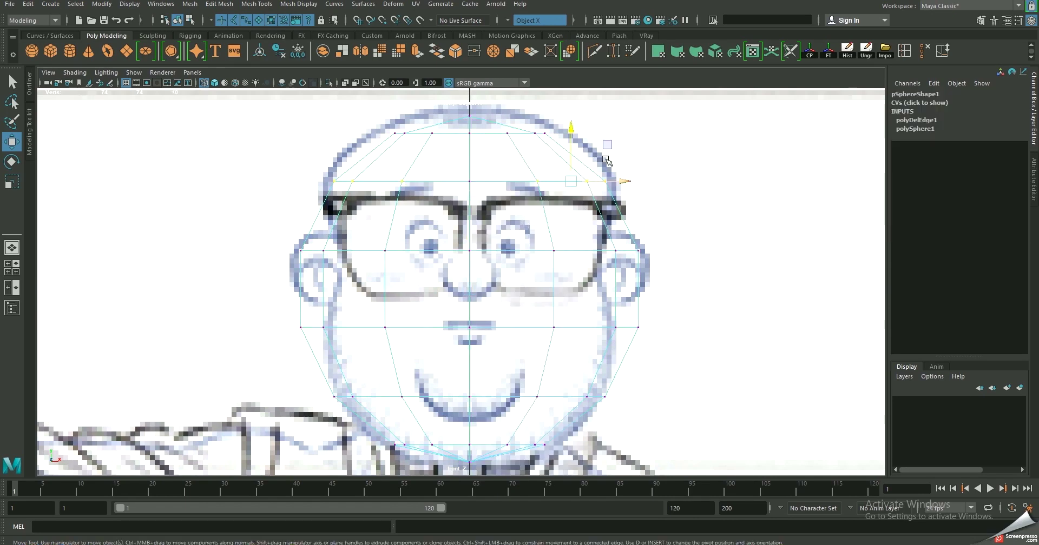
pyautogui.scroll(2, 645, 228)
pyautogui.scroll(1, 643, 229)
pyautogui.scroll(1, 642, 229)
pyautogui.moveTo(643, 229); pyautogui.dragTo(659, 228)
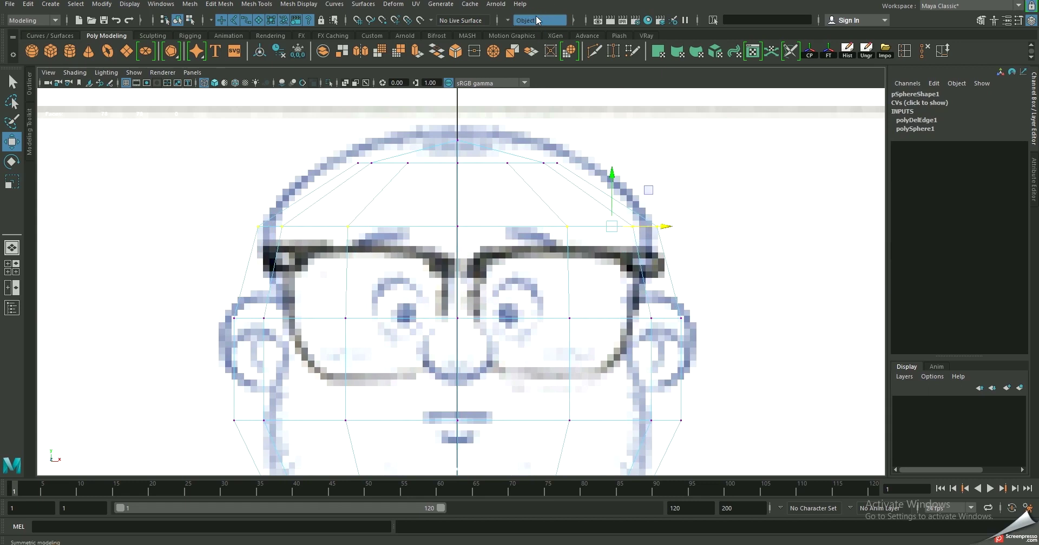
pyautogui.moveTo(679, 226); pyautogui.dragTo(653, 224)
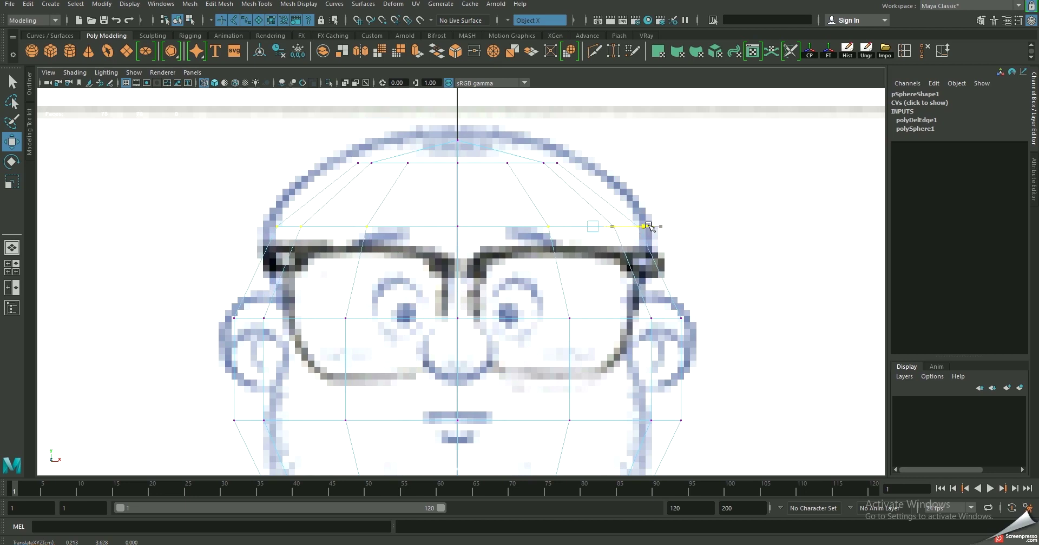
# Turn on Object X symmetry and move the side vertices inward to narrow the face
pyautogui.click(513, 21)
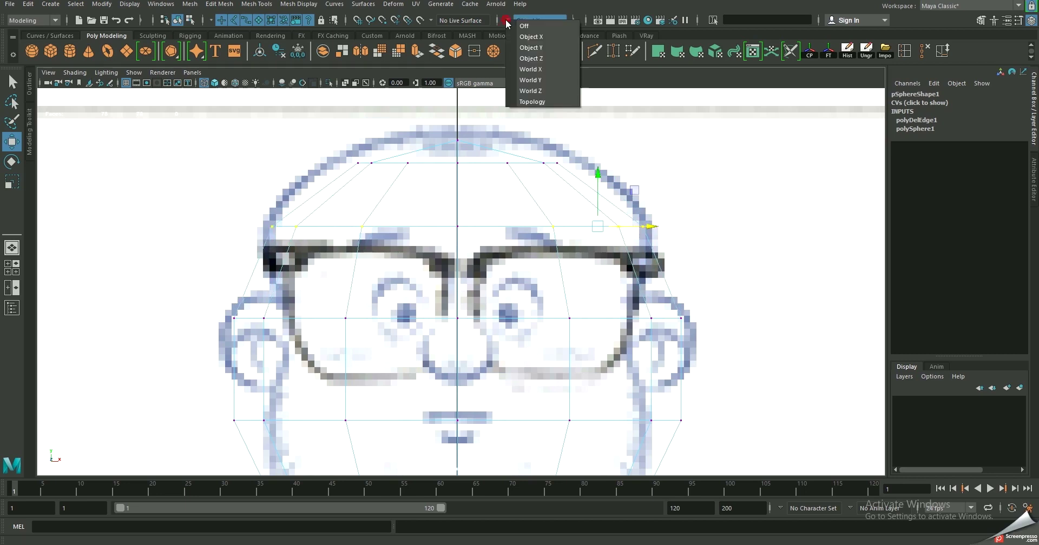
pyautogui.click(523, 38)
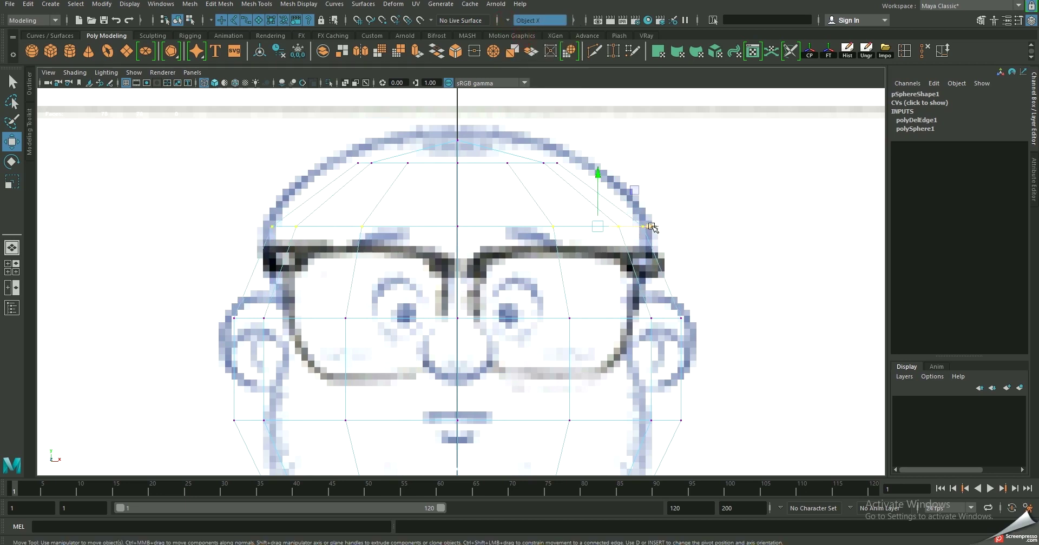
pyautogui.keyDown('alt'); pyautogui.moveTo(696, 356); pyautogui.dragTo(686, 269, button='middle'); pyautogui.keyUp('alt')
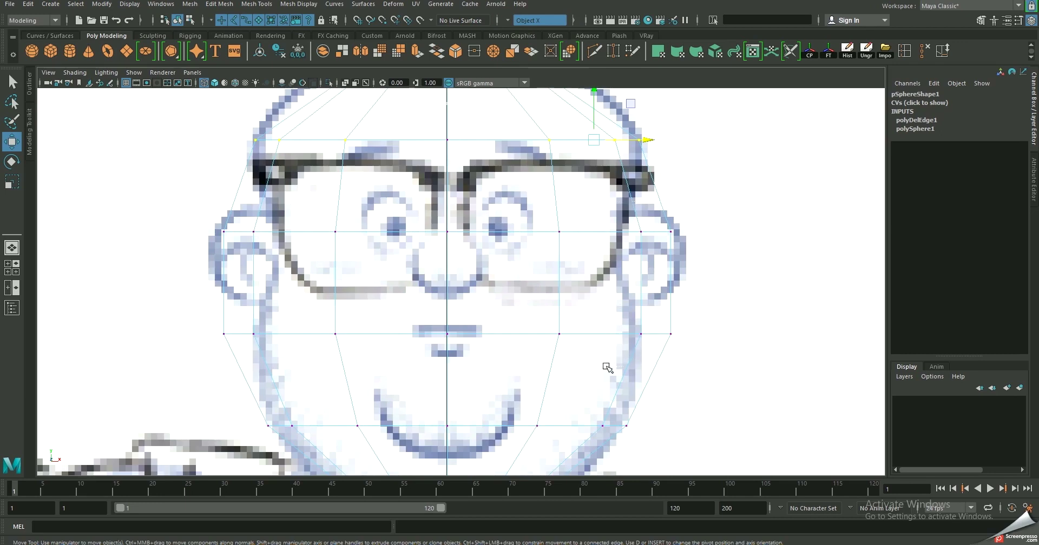
pyautogui.moveTo(712, 284); pyautogui.dragTo(674, 279)
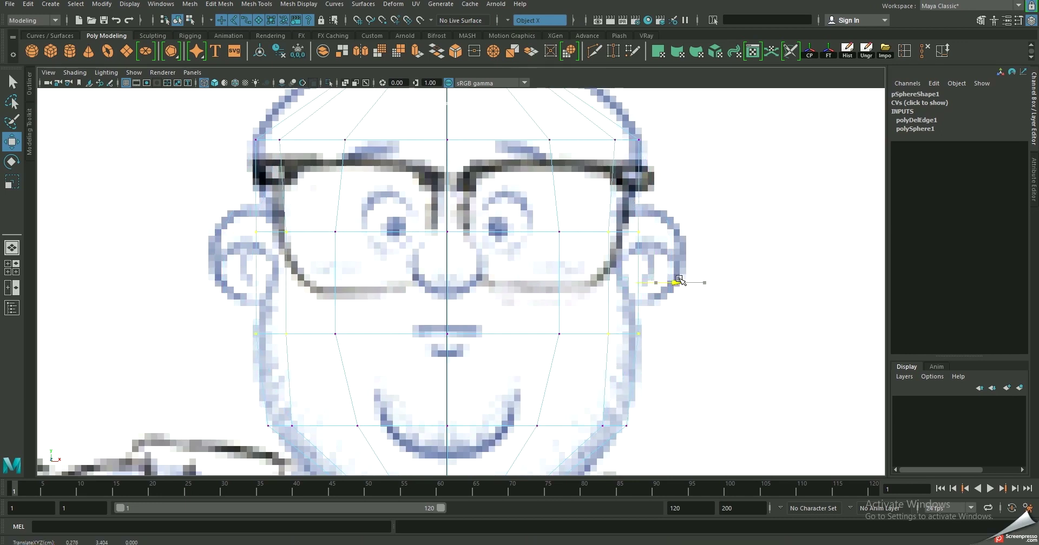
pyautogui.scroll(-2, 675, 281)
pyautogui.scroll(2, 656, 172)
pyautogui.scroll(-2, 675, 171)
pyautogui.scroll(2, 593, 146)
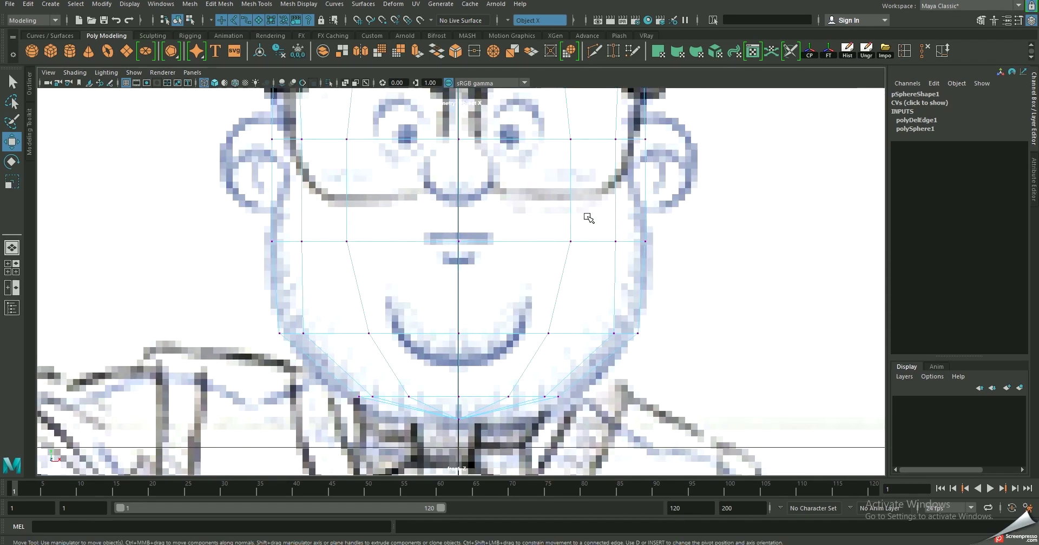
pyautogui.scroll(-1, 580, 286)
pyautogui.scroll(1, 574, 297)
# Adjust the lower and eye-level vertex rows along X to follow the jaw and cheeks
pyautogui.click(566, 303)
pyautogui.moveTo(680, 210); pyautogui.dragTo(681, 212)
pyautogui.keyDown('alt'); pyautogui.moveTo(685, 197); pyautogui.dragTo(680, 212, button='middle'); pyautogui.keyUp('alt')
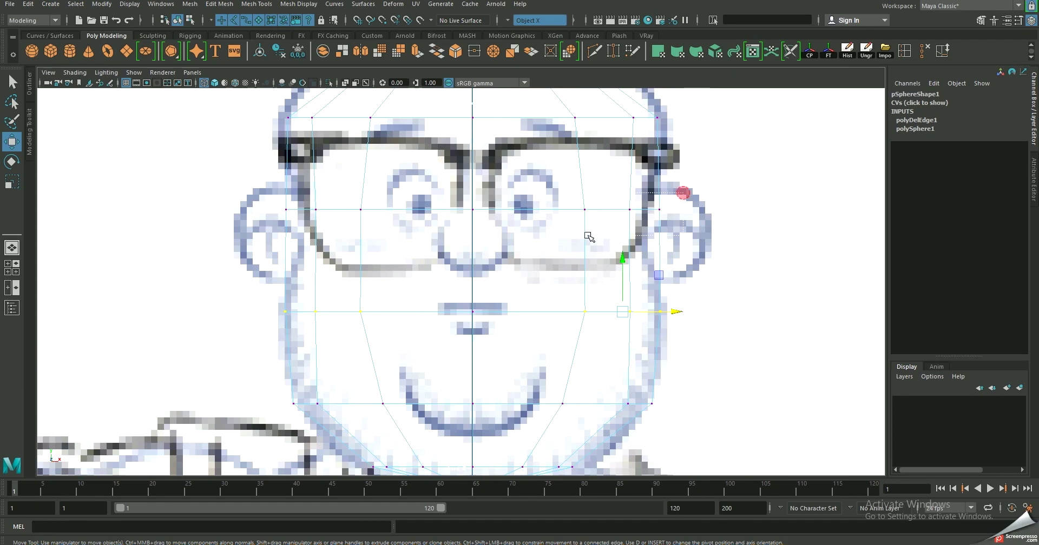
pyautogui.press('Up')
pyautogui.moveTo(672, 211); pyautogui.dragTo(664, 212)
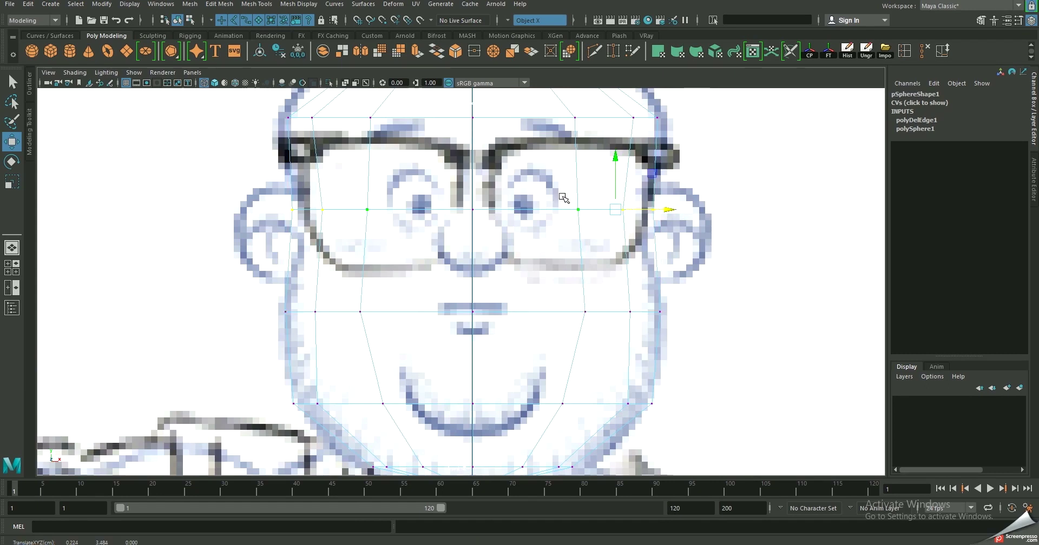
pyautogui.keyDown('alt'); pyautogui.moveTo(671, 215); pyautogui.dragTo(593, 330, button='middle'); pyautogui.keyUp('alt')
pyautogui.keyDown('alt'); pyautogui.moveTo(660, 240); pyautogui.dragTo(683, 268, button='middle'); pyautogui.keyUp('alt')
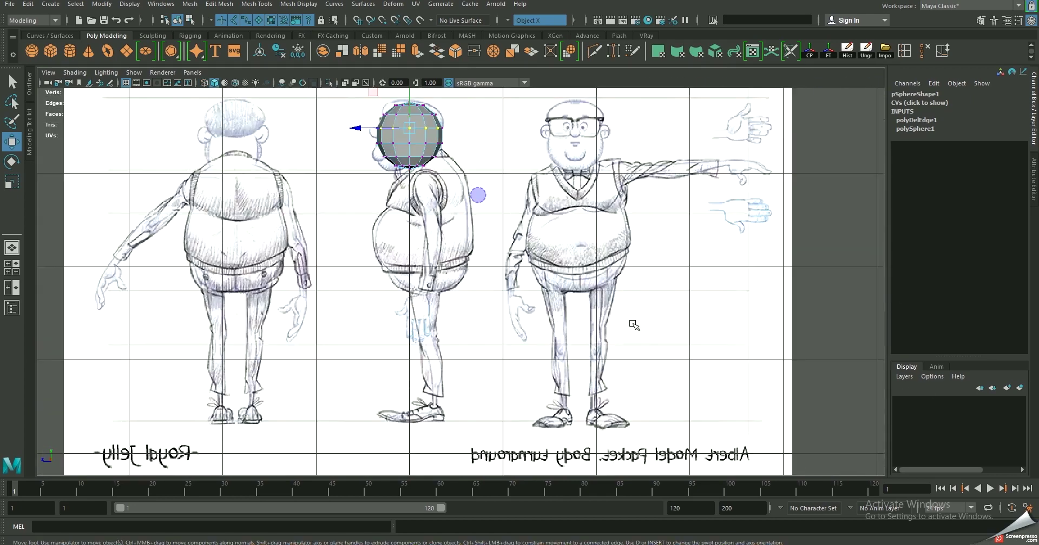
# Show the head mesh as wireframe and frame it over the side drawing
pyautogui.scroll(3, 452, 219)
pyautogui.scroll(2, 452, 219)
pyautogui.press('4')
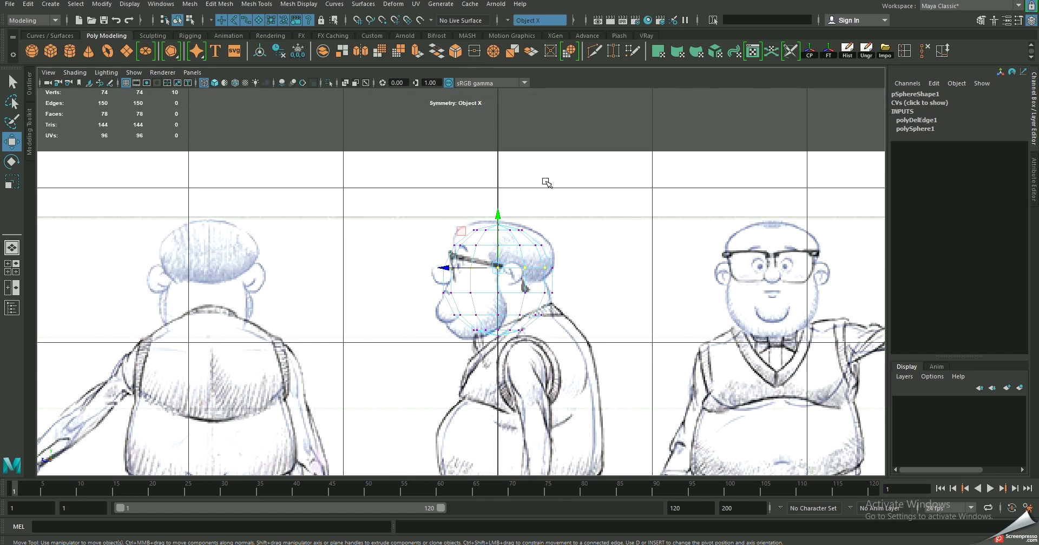
pyautogui.scroll(2, 545, 181)
pyautogui.scroll(2, 651, 332)
pyautogui.scroll(2, 487, 290)
pyautogui.scroll(2, 478, 245)
pyautogui.scroll(-2, 441, 176)
pyautogui.scroll(2, 433, 222)
pyautogui.scroll(1, 431, 225)
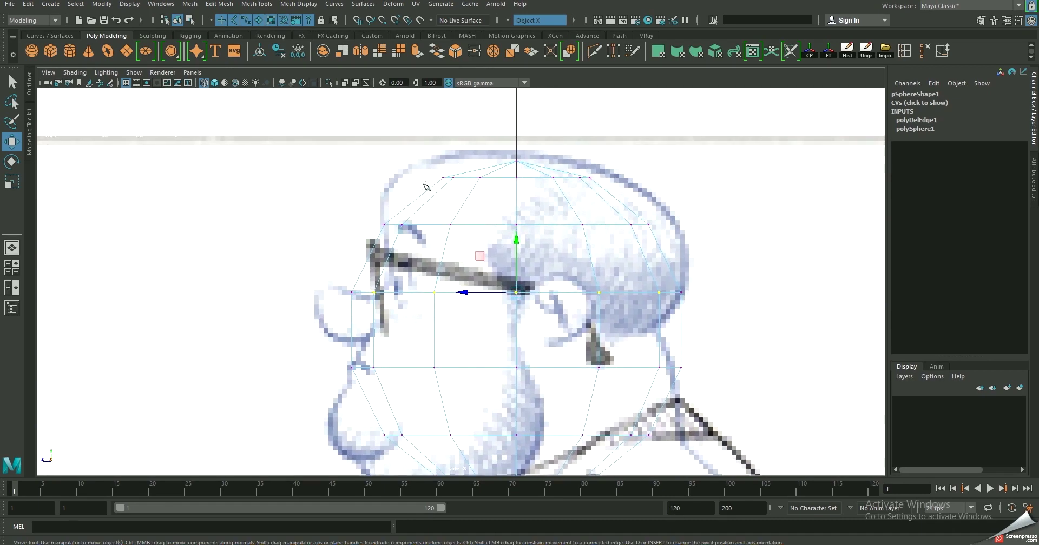
pyautogui.scroll(-2, 489, 154)
pyautogui.scroll(-3, 465, 189)
pyautogui.scroll(-1, 449, 210)
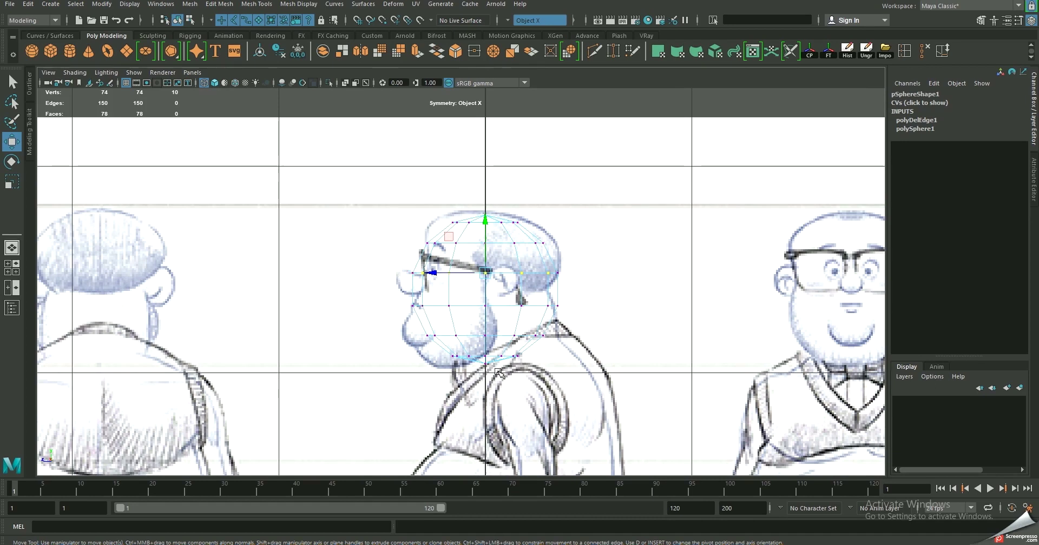
pyautogui.scroll(2, 454, 168)
pyautogui.scroll(2, 425, 178)
pyautogui.scroll(2, 418, 258)
pyautogui.keyDown('alt'); pyautogui.moveTo(418, 258); pyautogui.dragTo(423, 247, button='middle'); pyautogui.keyUp('alt')
pyautogui.scroll(2, 369, 169)
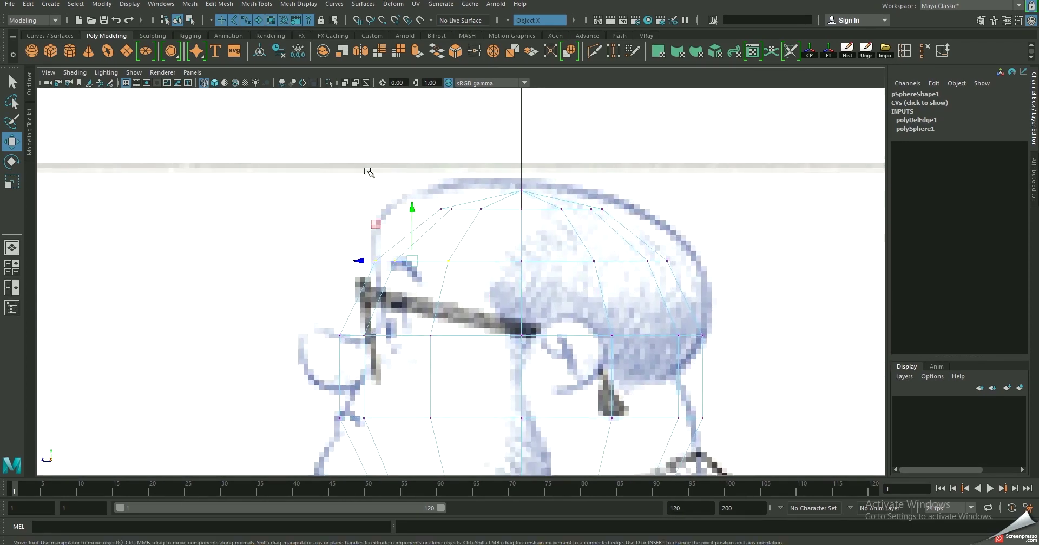
# Pull the front vertices onto the face outline, under the nose and onto the chin
pyautogui.click(368, 252)
pyautogui.moveTo(396, 168)
pyautogui.mouseDown()
pyautogui.moveTo(507, 211)
pyautogui.moveTo(389, 188)
pyautogui.mouseUp()
pyautogui.moveTo(456, 232)
pyautogui.mouseDown()
pyautogui.moveTo(433, 268)
pyautogui.moveTo(402, 255)
pyautogui.mouseUp()
pyautogui.keyDown('alt'); pyautogui.moveTo(378, 274); pyautogui.dragTo(387, 197, button='middle'); pyautogui.keyUp('alt')
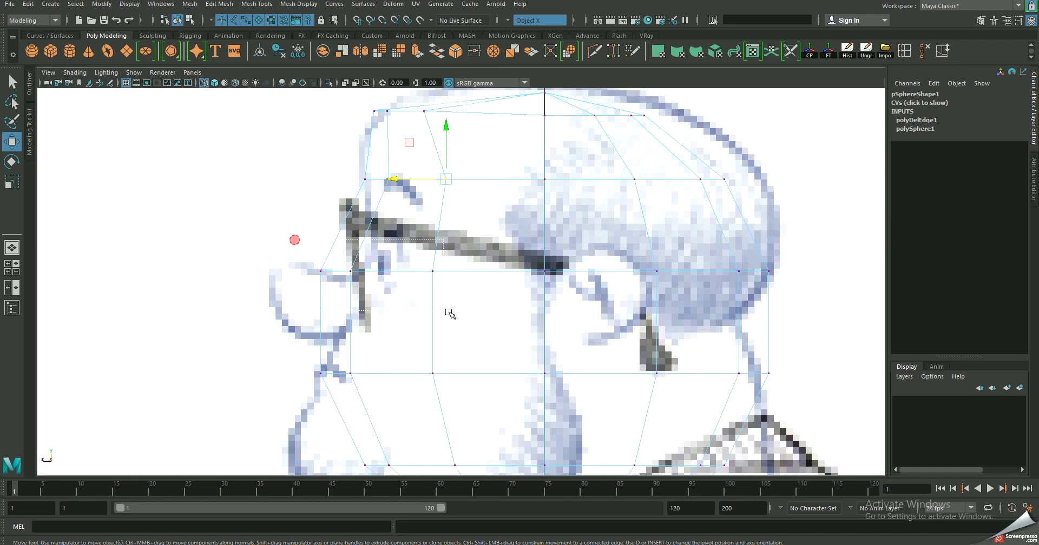
pyautogui.moveTo(328, 271); pyautogui.dragTo(363, 271)
pyautogui.keyDown('alt'); pyautogui.moveTo(446, 426); pyautogui.dragTo(489, 285, button='middle'); pyautogui.keyUp('alt')
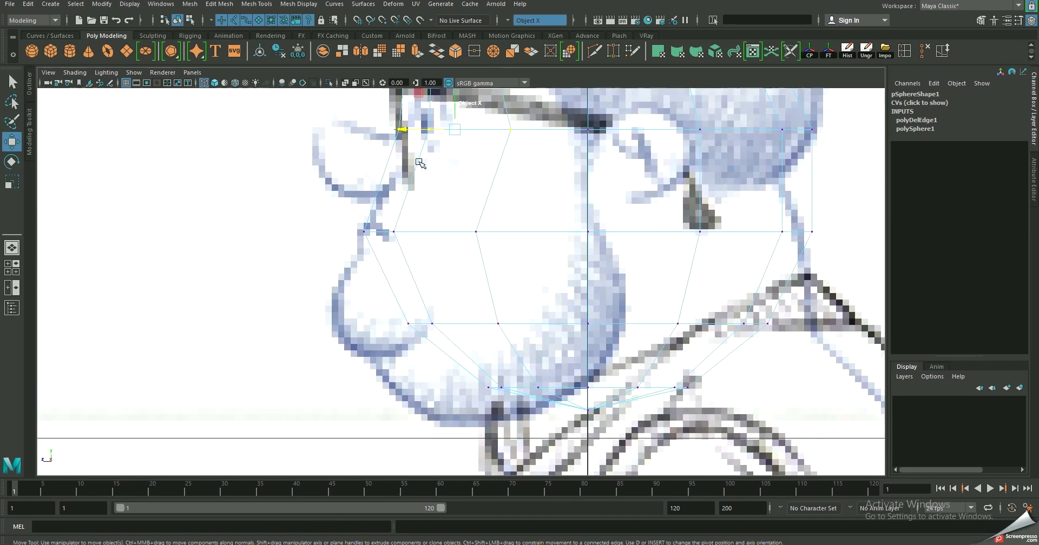
pyautogui.moveTo(447, 323); pyautogui.dragTo(377, 323)
pyautogui.keyDown('alt'); pyautogui.moveTo(425, 316); pyautogui.dragTo(425, 245, button='middle'); pyautogui.keyUp('alt')
pyautogui.click(503, 316)
pyautogui.moveTo(504, 316); pyautogui.dragTo(446, 351)
# Raise the top-of-head vertices up onto the skull outline
pyautogui.press('e')
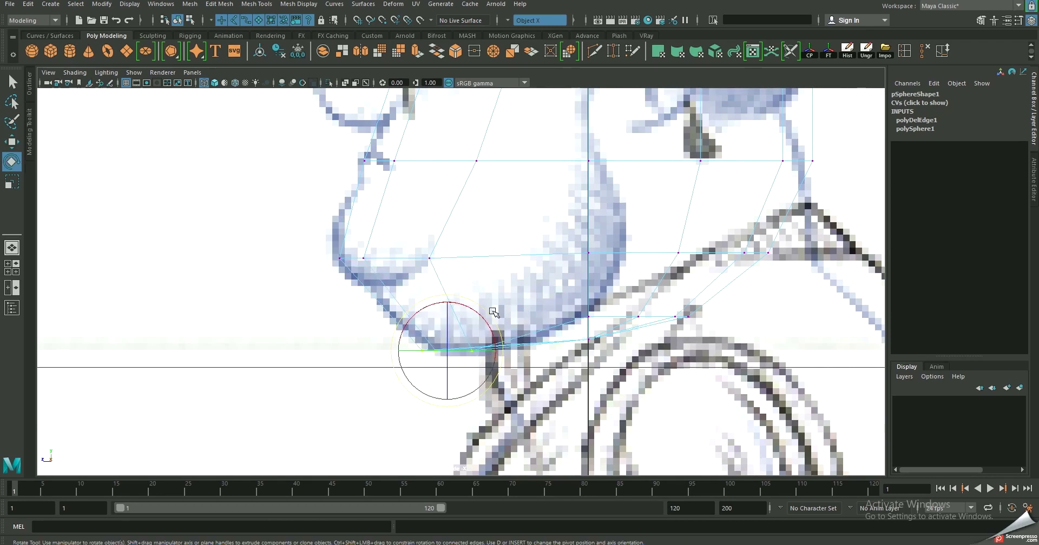
pyautogui.scroll(-2, 511, 274)
pyautogui.scroll(-3, 549, 259)
pyautogui.keyDown('alt'); pyautogui.moveTo(550, 258); pyautogui.dragTo(533, 309, button='middle'); pyautogui.keyUp('alt')
pyautogui.scroll(2, 575, 180)
pyautogui.scroll(2, 482, 168)
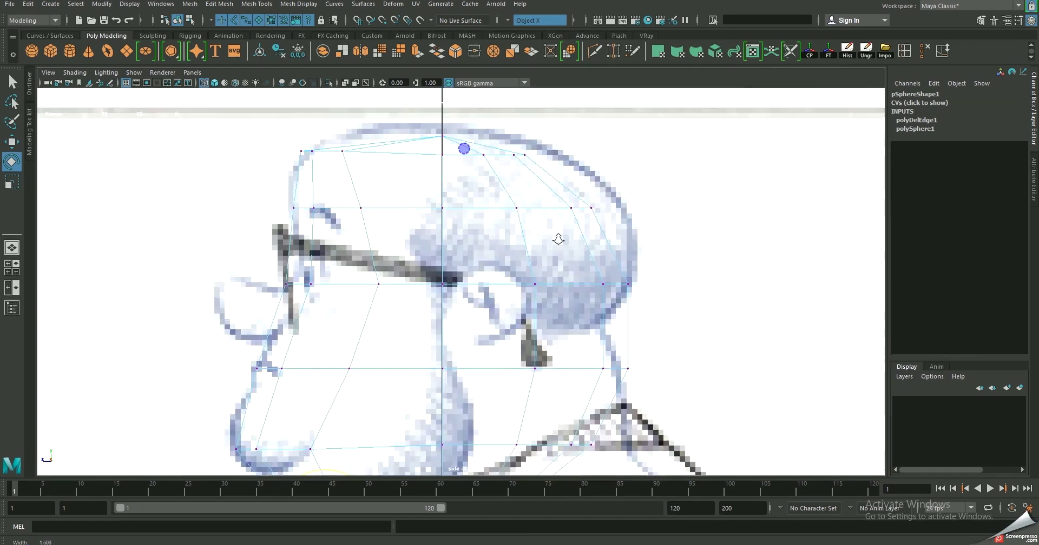
pyautogui.scroll(2, 393, 143)
pyautogui.scroll(2, 393, 142)
pyautogui.click(479, 214)
pyautogui.press('w')
pyautogui.moveTo(475, 205); pyautogui.dragTo(475, 193)
pyautogui.click(292, 214)
pyautogui.moveTo(277, 210); pyautogui.dragTo(281, 201)
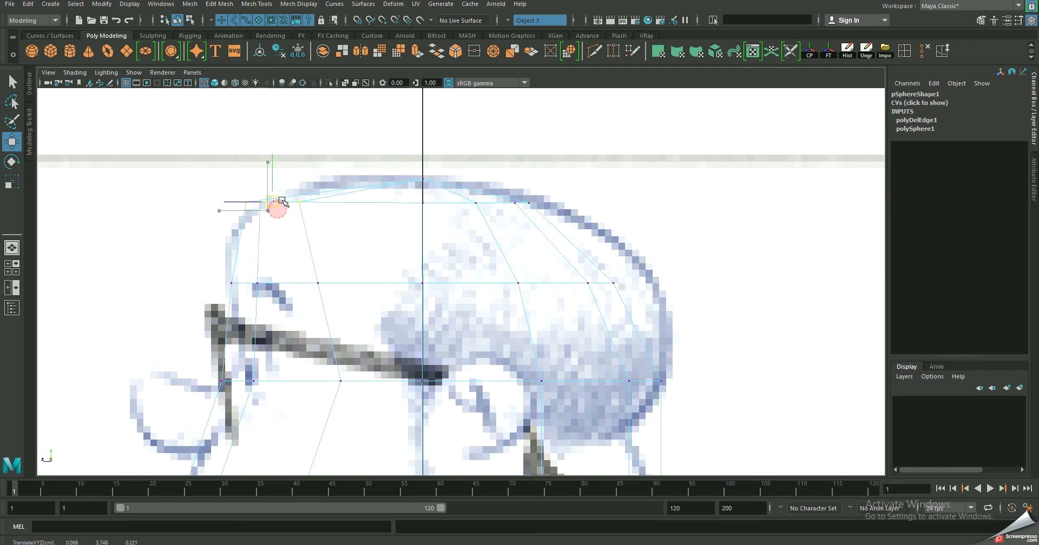
# Move the back-of-head vertex onto the outline and select the lower-row vertices
pyautogui.click(470, 202)
pyautogui.click(613, 283)
pyautogui.moveTo(614, 294)
pyautogui.keyDown('alt'); pyautogui.mouseDown(button='middle')
pyautogui.moveTo(583, 260)
pyautogui.moveTo(589, 221)
pyautogui.mouseUp(button='middle'); pyautogui.keyUp('alt')
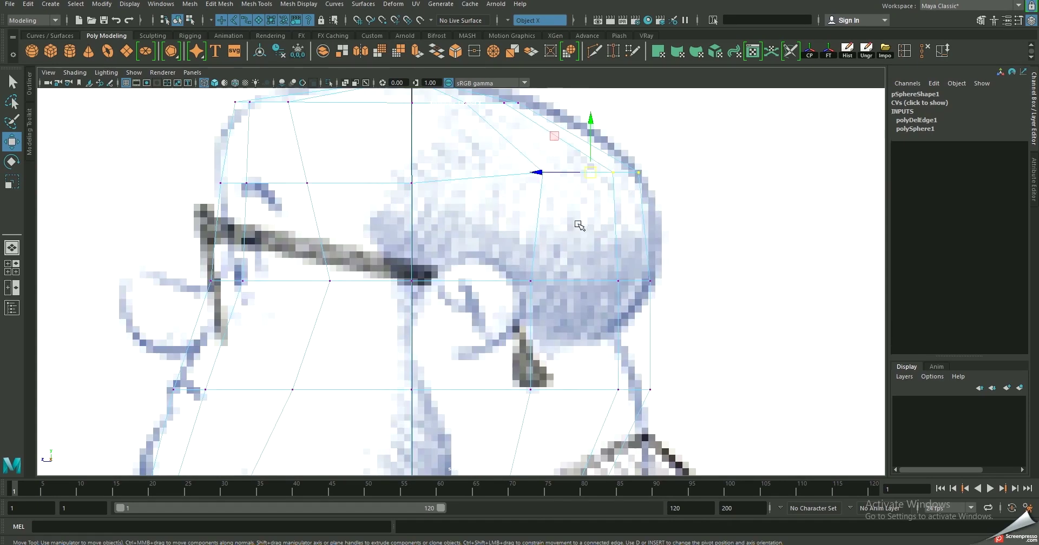
pyautogui.click(617, 283)
pyautogui.moveTo(616, 283); pyautogui.dragTo(599, 282)
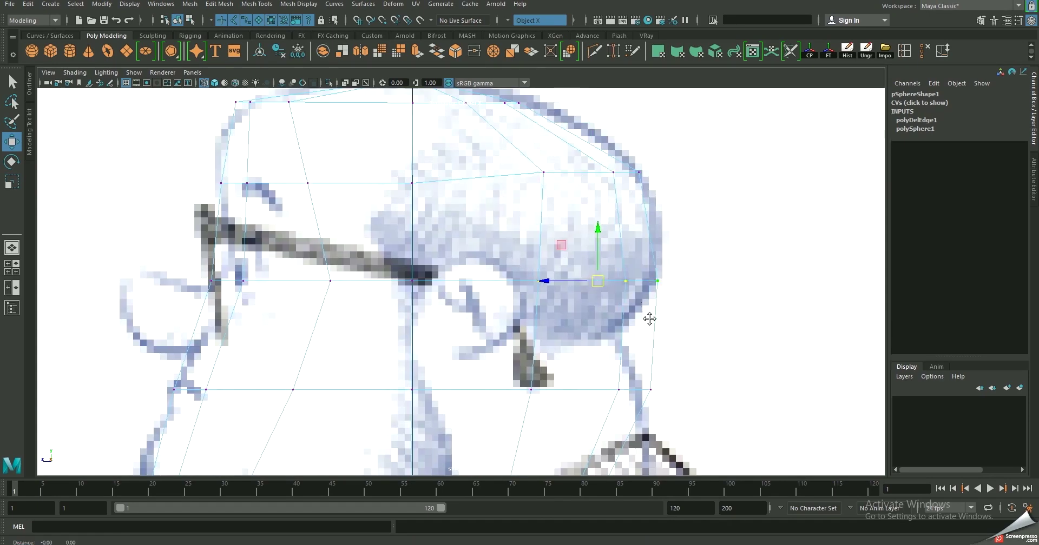
pyautogui.keyDown('alt'); pyautogui.moveTo(649, 320); pyautogui.dragTo(679, 276, button='middle'); pyautogui.keyUp('alt')
pyautogui.moveTo(547, 305)
pyautogui.mouseDown()
pyautogui.moveTo(591, 262)
pyautogui.moveTo(573, 256)
pyautogui.mouseUp()
# Move the selected lower vertices up onto the back-of-neck line
pyautogui.keyDown('alt'); pyautogui.moveTo(572, 256); pyautogui.dragTo(563, 239, button='middle'); pyautogui.keyUp('alt')
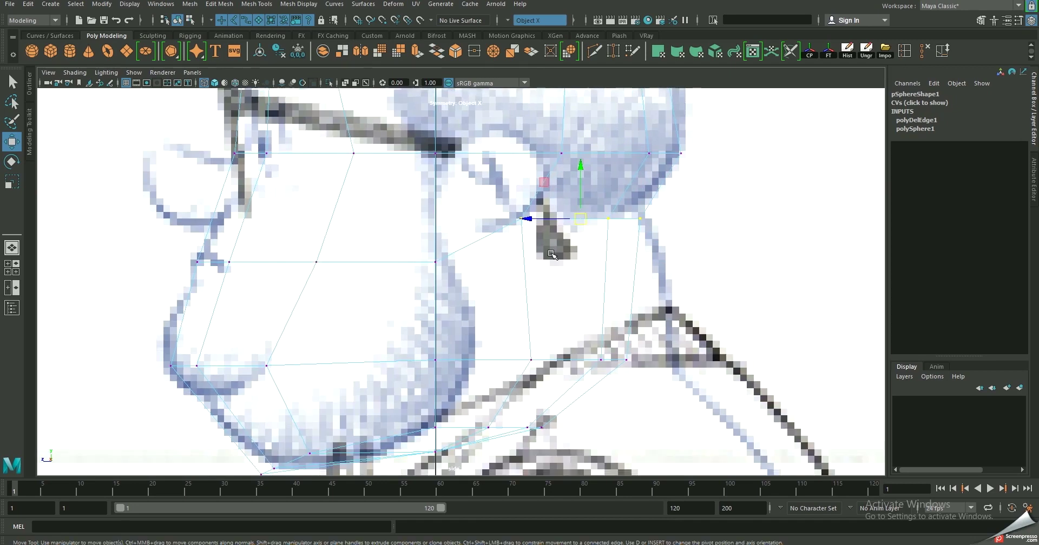
pyautogui.moveTo(583, 367); pyautogui.dragTo(616, 277)
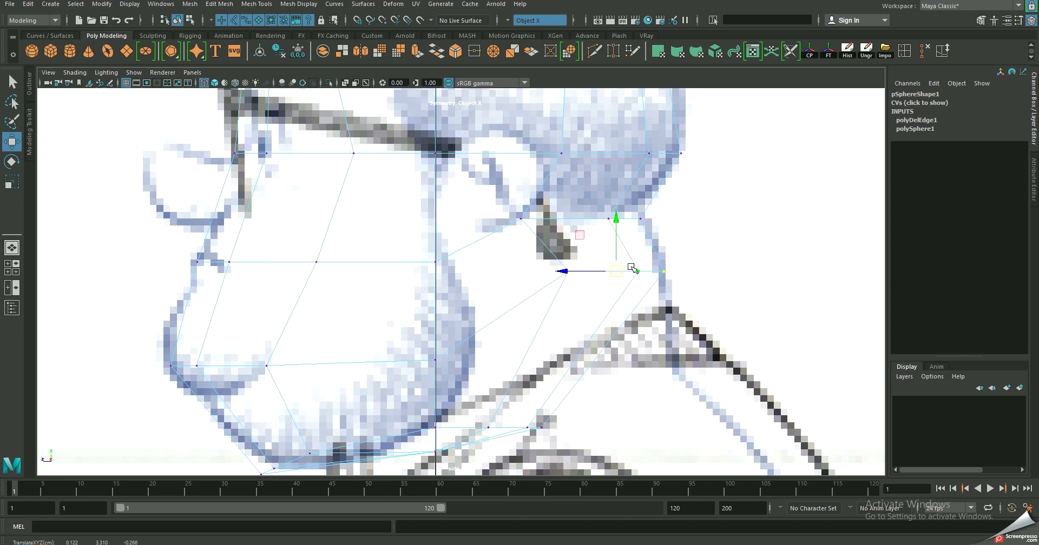
pyautogui.press('e')
pyautogui.scroll(-5, 645, 244)
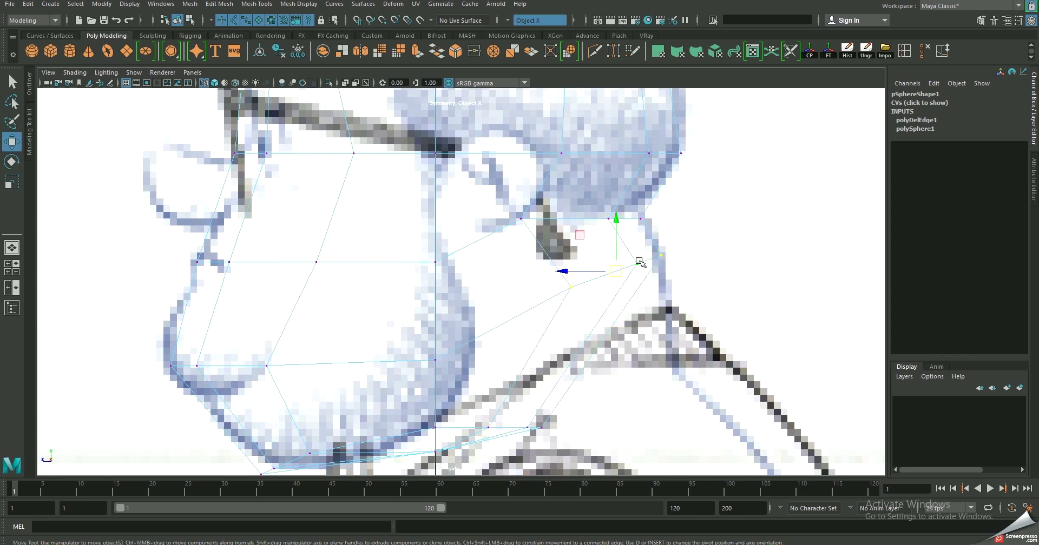
pyautogui.press('w')
pyautogui.scroll(5, 614, 290)
pyautogui.moveTo(583, 376); pyautogui.dragTo(584, 374)
pyautogui.moveTo(521, 279)
pyautogui.mouseDown()
pyautogui.moveTo(661, 222)
pyautogui.moveTo(416, 339)
pyautogui.mouseUp()
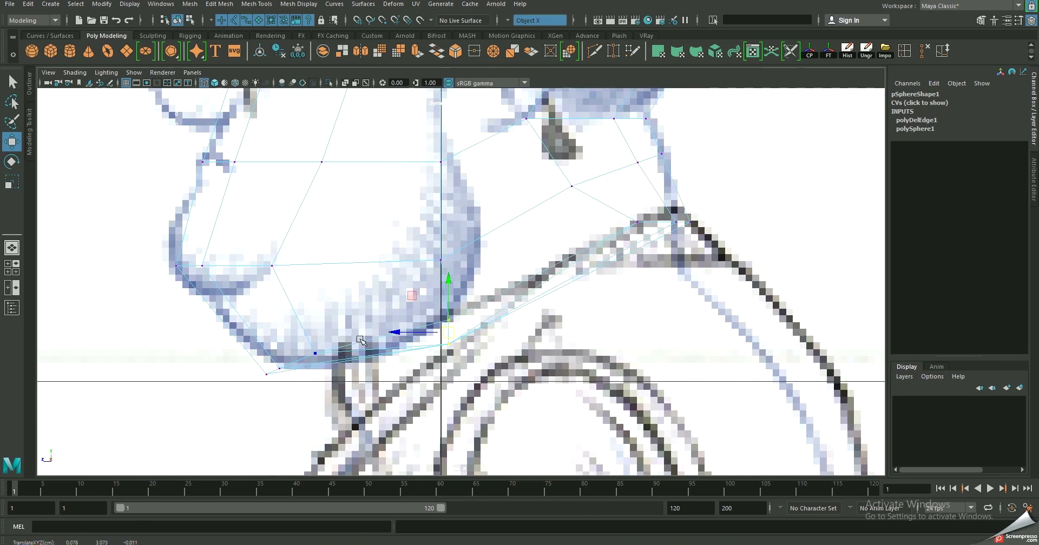
# Raise the lower-left jaw and chin vertices onto the chin outline and shift one onto the neck
pyautogui.click(315, 353)
pyautogui.moveTo(315, 353); pyautogui.dragTo(323, 336)
pyautogui.click(280, 369)
pyautogui.moveTo(281, 370); pyautogui.dragTo(293, 360)
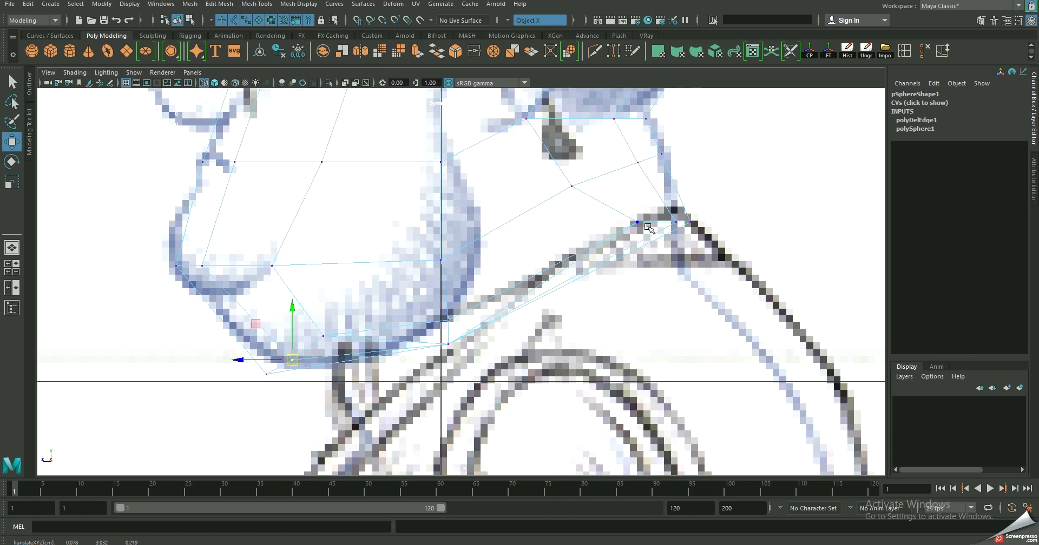
pyautogui.click(637, 222)
pyautogui.moveTo(636, 222); pyautogui.dragTo(625, 225)
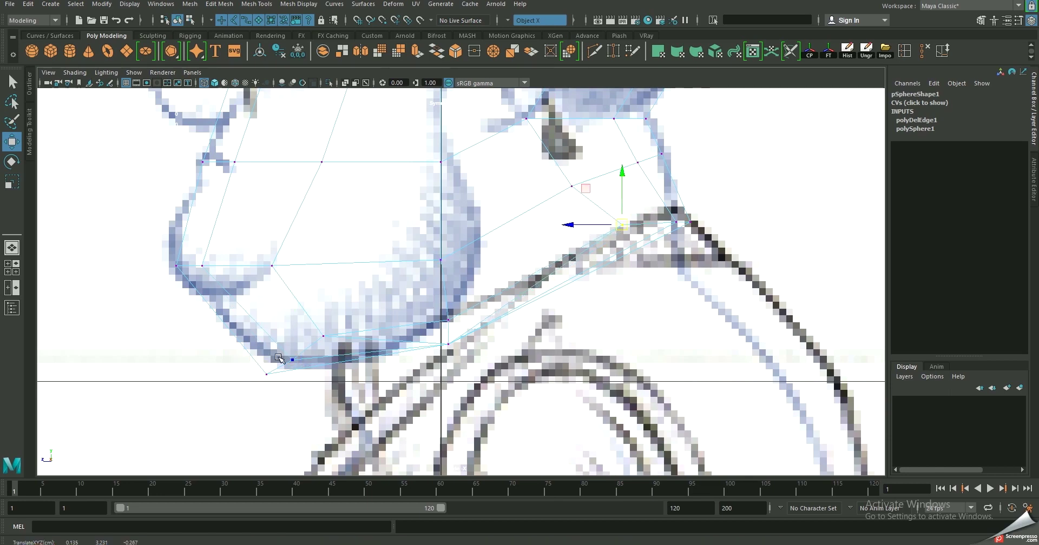
pyautogui.click(269, 373)
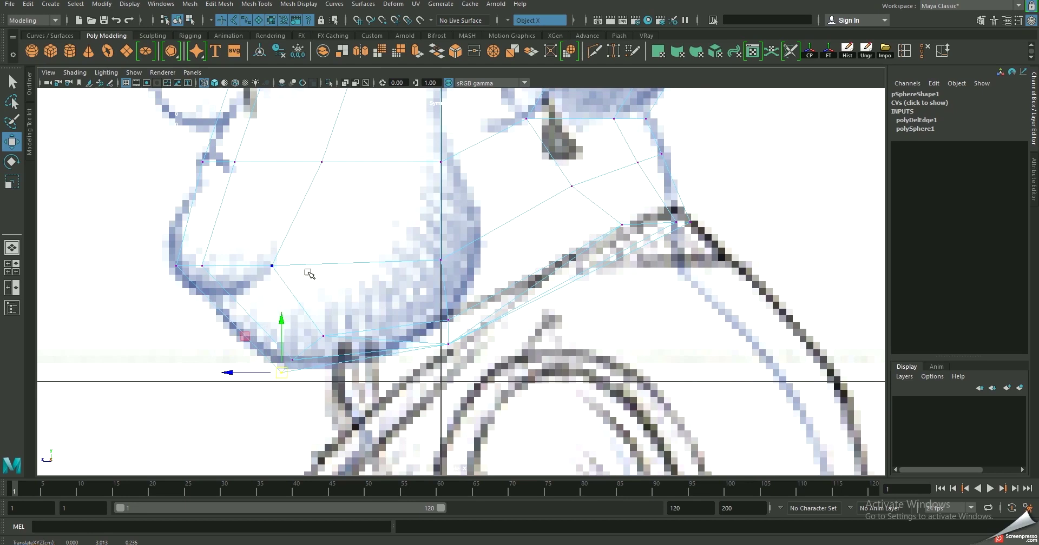
# View the reshaped head in the perspective panel and return to Object Mode
pyautogui.scroll(-3, 299, 321)
pyautogui.scroll(-3, 406, 317)
pyautogui.scroll(-3, 422, 243)
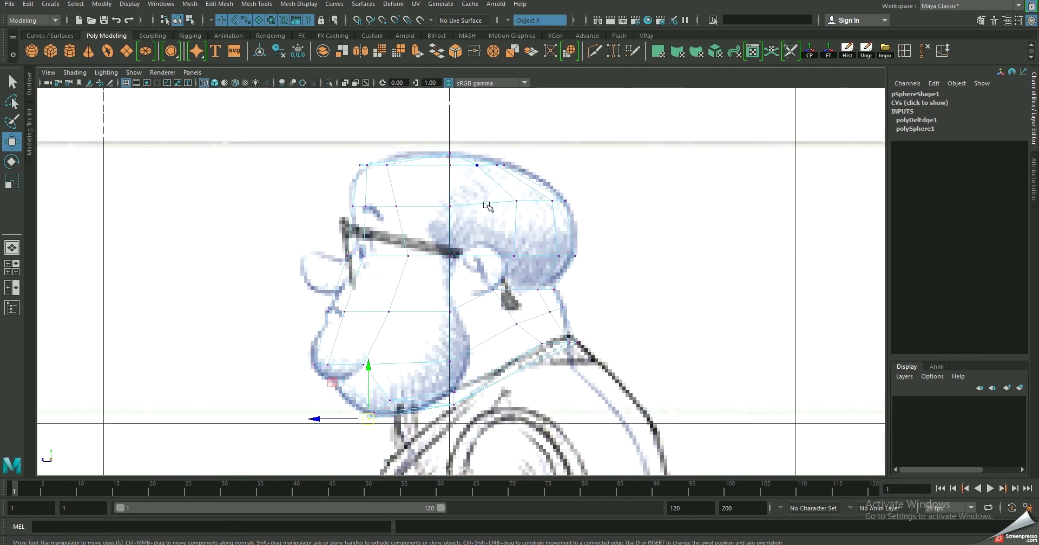
pyautogui.press('space')
pyautogui.press('space')
pyautogui.moveTo(580, 167)
pyautogui.keyDown('alt'); pyautogui.mouseDown()
pyautogui.moveTo(663, 276)
pyautogui.moveTo(619, 250)
pyautogui.moveTo(800, 246)
pyautogui.moveTo(456, 251)
pyautogui.mouseUp(); pyautogui.keyUp('alt')
pyautogui.moveTo(456, 252); pyautogui.dragTo(504, 223, button='right')
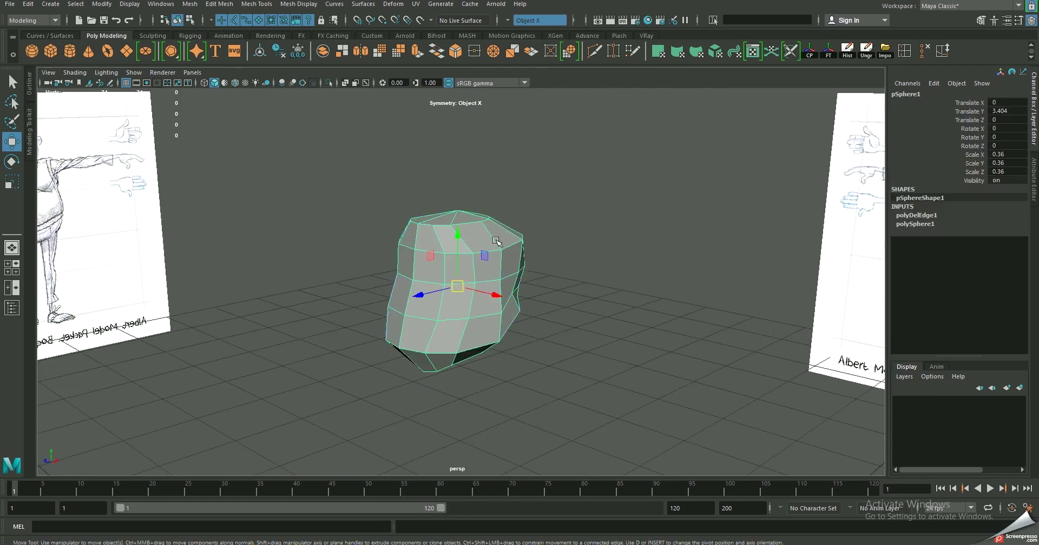
# Compare the smoothed preview with the low-poly cage while orbiting the head
pyautogui.press('3')
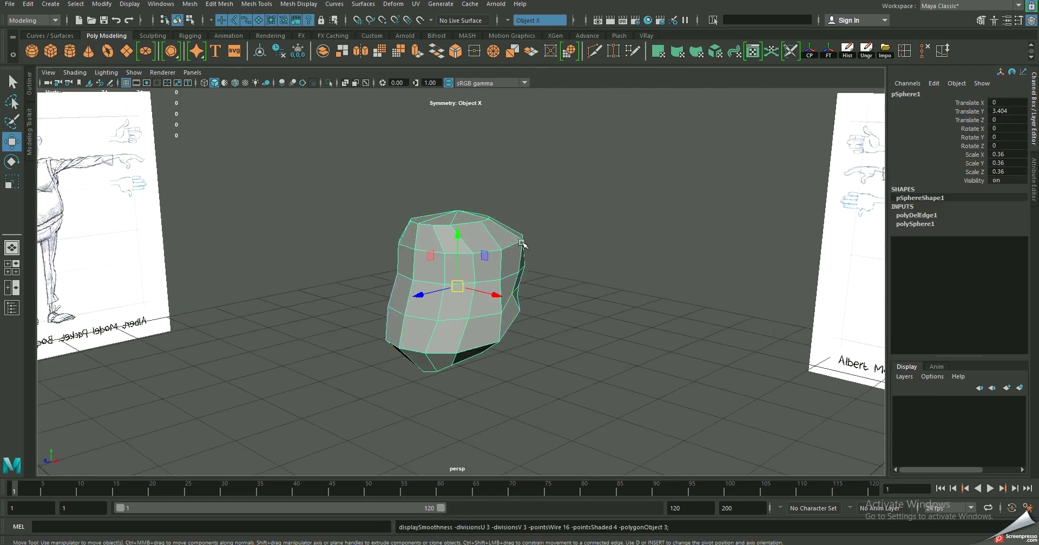
pyautogui.moveTo(511, 243)
pyautogui.keyDown('alt'); pyautogui.mouseDown()
pyautogui.moveTo(529, 238)
pyautogui.moveTo(510, 243)
pyautogui.mouseUp(); pyautogui.keyUp('alt')
pyautogui.press('1')
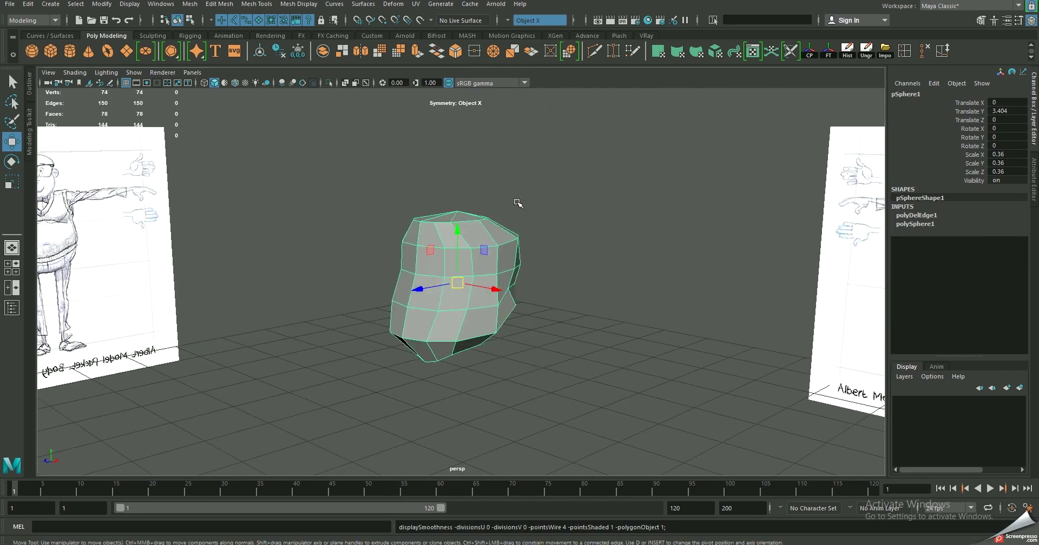
pyautogui.press('3')
pyautogui.keyDown('alt'); pyautogui.moveTo(486, 222); pyautogui.dragTo(499, 238); pyautogui.keyUp('alt')
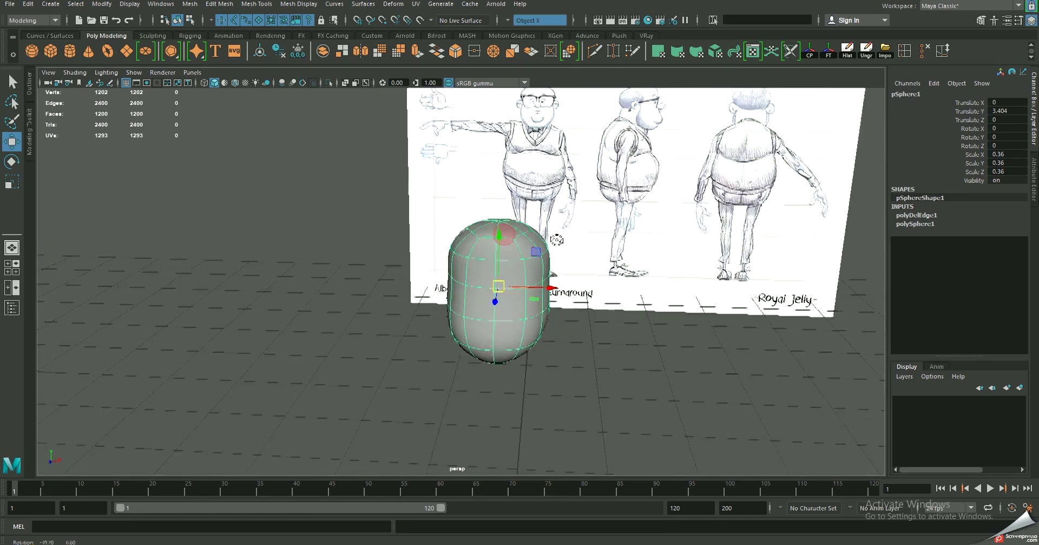
pyautogui.click(359, 197)
pyautogui.moveTo(399, 202)
pyautogui.keyDown('alt'); pyautogui.mouseDown()
pyautogui.moveTo(462, 235)
pyautogui.moveTo(580, 247)
pyautogui.moveTo(411, 250)
pyautogui.moveTo(491, 254)
pyautogui.moveTo(520, 209)
pyautogui.moveTo(465, 273)
pyautogui.moveTo(428, 264)
pyautogui.mouseUp(); pyautogui.keyUp('alt')
pyautogui.click(519, 209)
pyautogui.press('1')
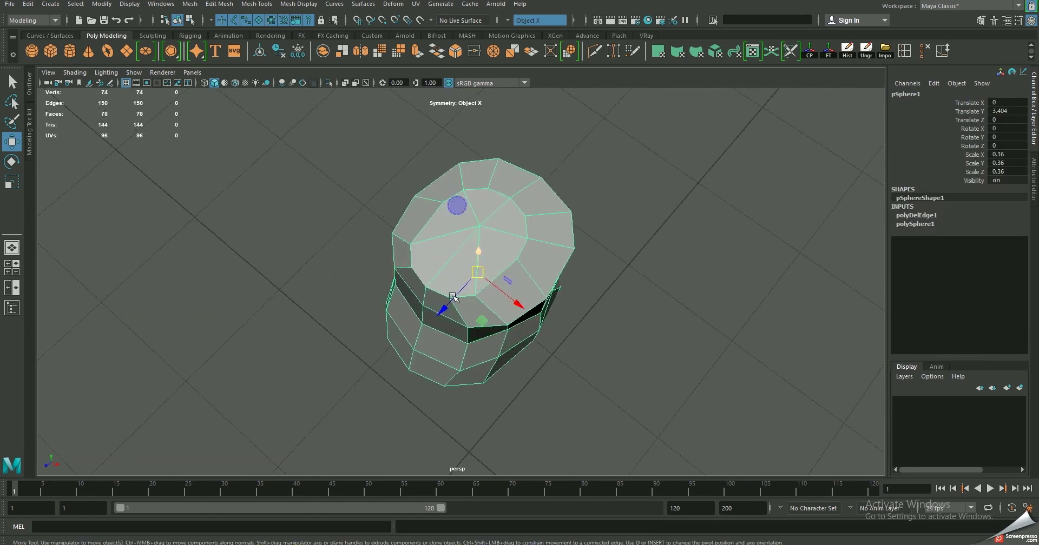
# Select and delete the edge running across the top face of the head
pyautogui.moveTo(437, 247)
pyautogui.mouseDown(button='right')
pyautogui.moveTo(458, 215)
pyautogui.moveTo(506, 211)
pyautogui.mouseUp(button='right')
pyautogui.click(453, 242)
pyautogui.scroll(3, 453, 242)
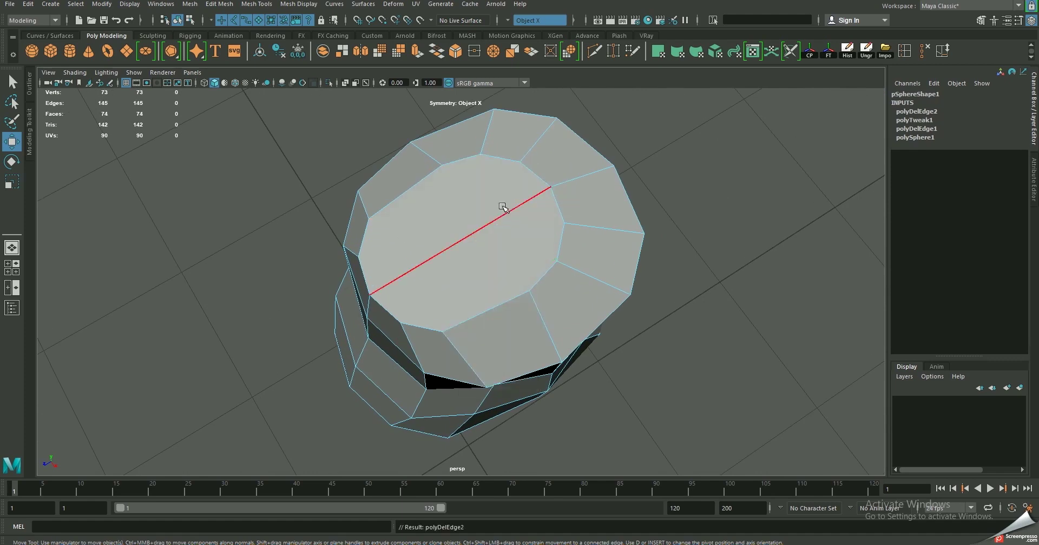
pyautogui.keyDown('alt'); pyautogui.moveTo(506, 212); pyautogui.dragTo(487, 197); pyautogui.keyUp('alt')
pyautogui.moveTo(434, 167); pyautogui.dragTo(487, 155, button='right')
pyautogui.moveTo(487, 232)
pyautogui.keyDown('alt'); pyautogui.mouseDown()
pyautogui.moveTo(452, 204)
pyautogui.moveTo(423, 207)
pyautogui.mouseUp(); pyautogui.keyUp('alt')
# Slice new edges across the top cap with Multi-Cut, reaching 76 vertices and 80 faces
pyautogui.keyDown('shift'); pyautogui.moveTo(423, 208); pyautogui.dragTo(387, 210, button='right'); pyautogui.keyUp('shift')
pyautogui.keyDown('alt'); pyautogui.moveTo(362, 209); pyautogui.dragTo(427, 205); pyautogui.keyUp('alt')
pyautogui.keyDown('alt'); pyautogui.moveTo(432, 197); pyautogui.dragTo(425, 208, button='middle'); pyautogui.keyUp('alt')
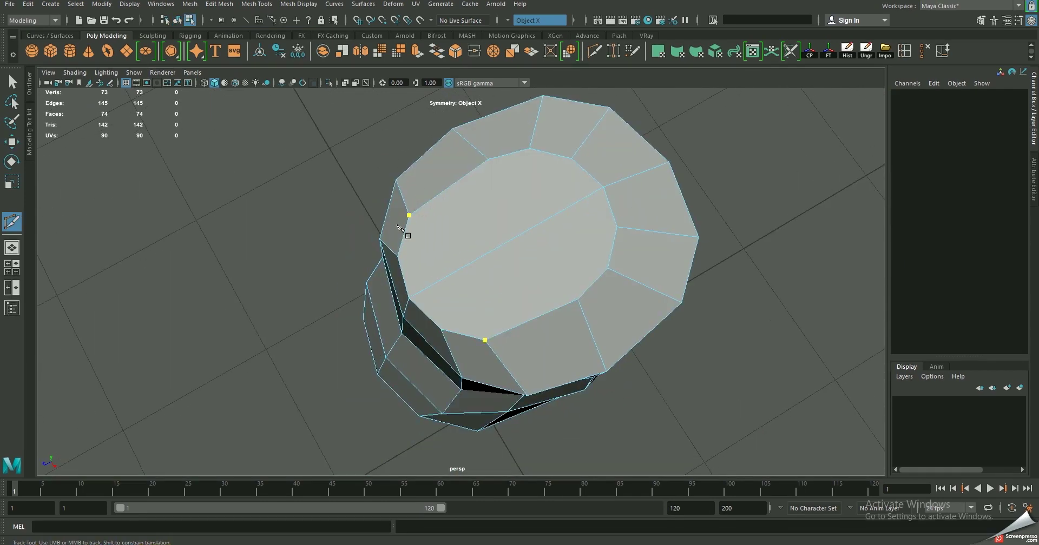
pyautogui.rightClick(456, 209)
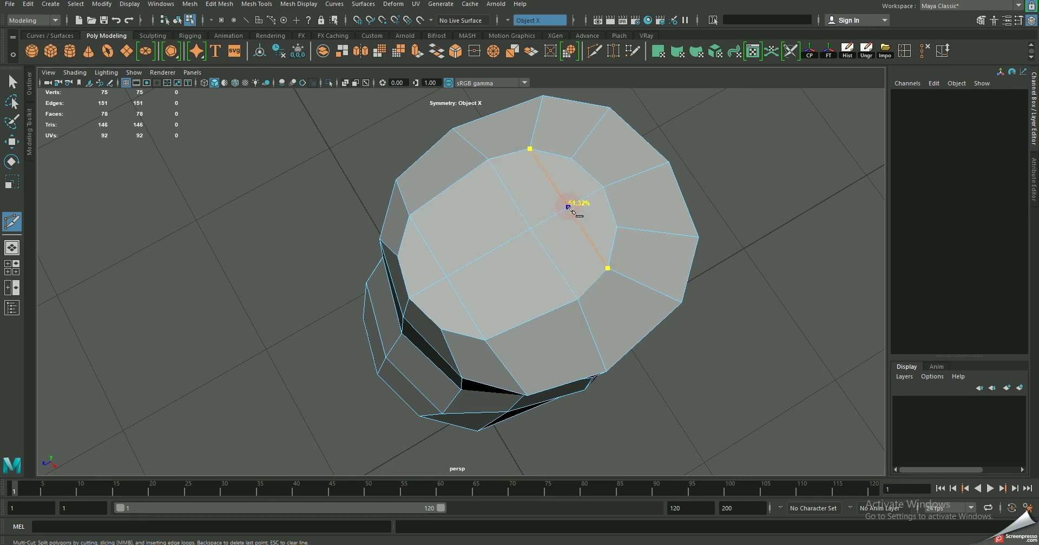
pyautogui.keyDown('alt'); pyautogui.moveTo(488, 241); pyautogui.dragTo(443, 208); pyautogui.keyUp('alt')
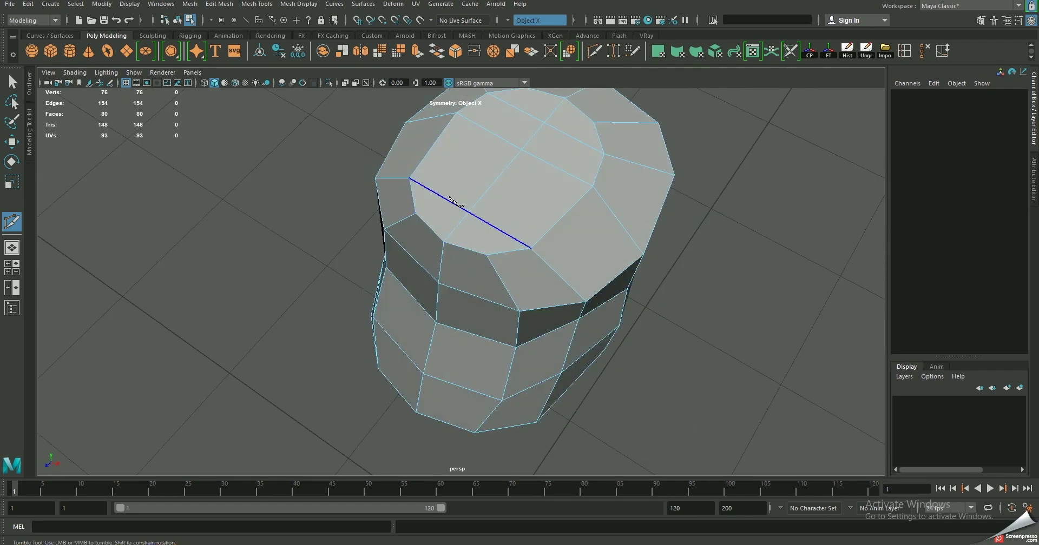
pyautogui.click(521, 150)
pyautogui.moveTo(533, 197)
pyautogui.keyDown('alt'); pyautogui.mouseDown()
pyautogui.moveTo(521, 234)
pyautogui.moveTo(499, 212)
pyautogui.mouseUp(); pyautogui.keyUp('alt')
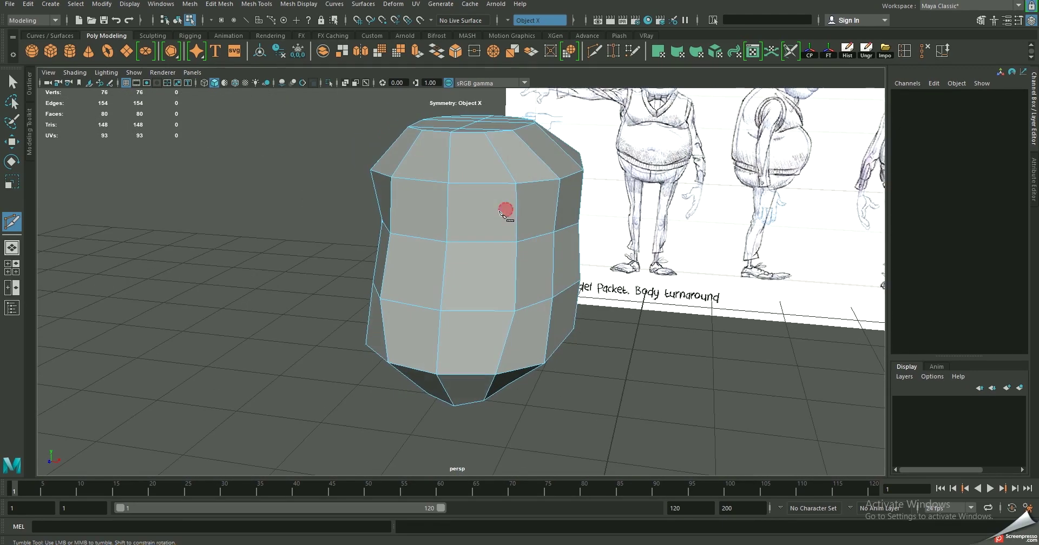
pyautogui.press('w')
pyautogui.moveTo(454, 193); pyautogui.dragTo(505, 169, button='right')
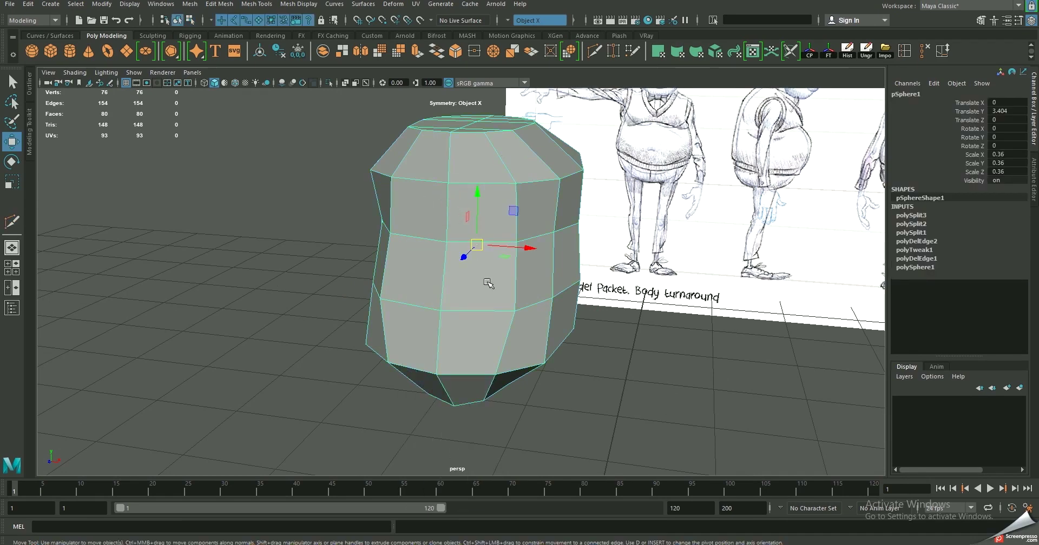
# Preview the head smoothed and orbit to face the reference sketch sheet
pyautogui.press('3')
pyautogui.moveTo(529, 323)
pyautogui.keyDown('alt'); pyautogui.mouseDown()
pyautogui.moveTo(656, 311)
pyautogui.moveTo(452, 249)
pyautogui.mouseUp(); pyautogui.keyUp('alt')
pyautogui.click(457, 257)
pyautogui.keyDown('alt'); pyautogui.moveTo(452, 248); pyautogui.dragTo(448, 245, button='right'); pyautogui.keyUp('alt')
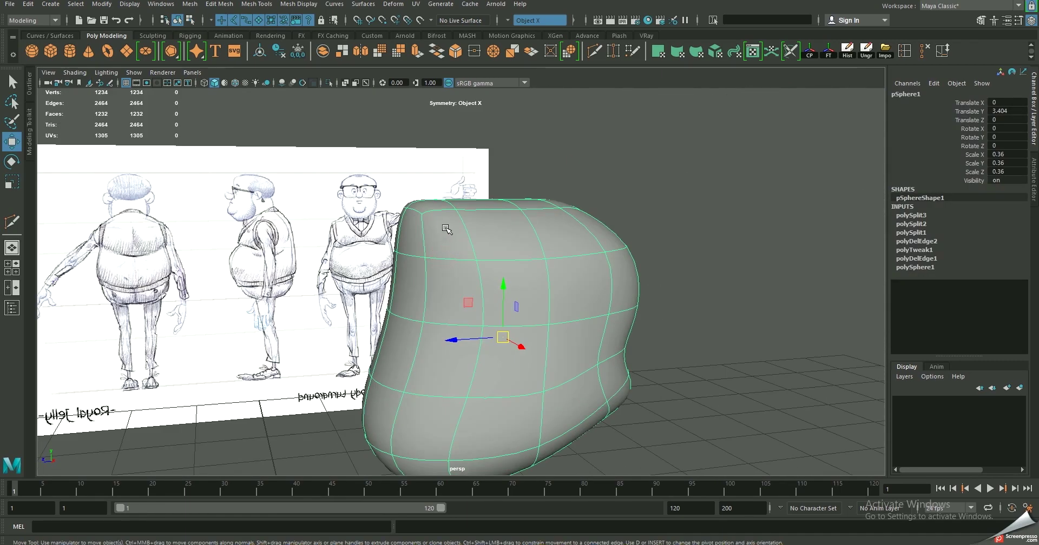
pyautogui.keyDown('alt'); pyautogui.moveTo(454, 227); pyautogui.dragTo(472, 235); pyautogui.keyUp('alt')
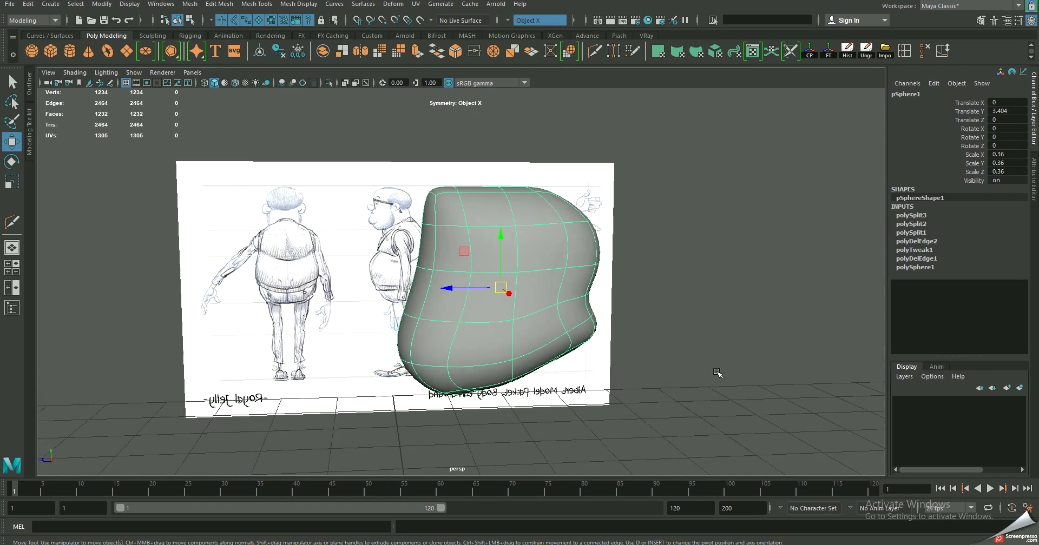
pyautogui.scroll(5, 709, 372)
pyautogui.scroll(2, 663, 331)
pyautogui.scroll(3, 364, 188)
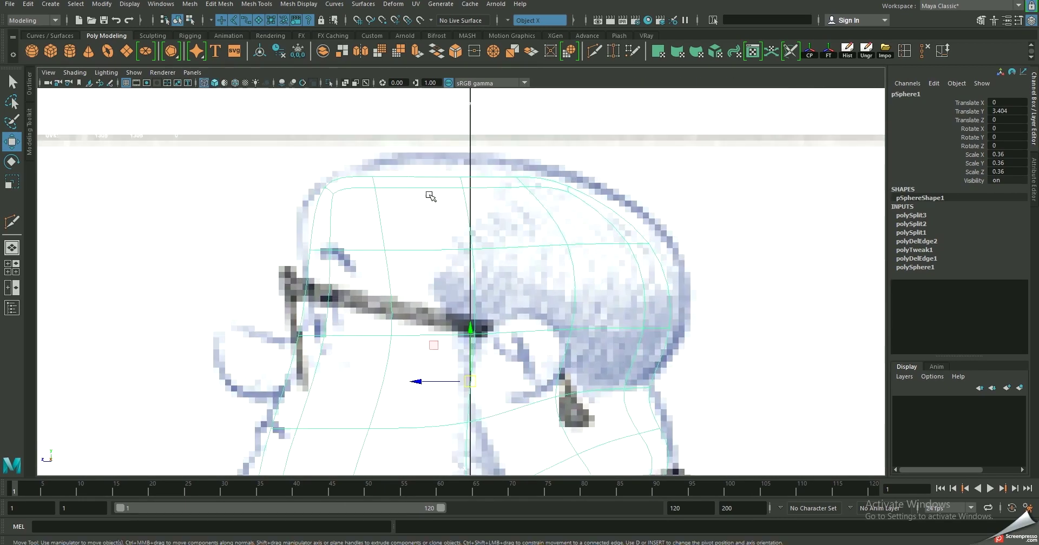
# Pull the top, crown and back-of-head vertices out to the sketch outline
pyautogui.moveTo(423, 178); pyautogui.dragTo(356, 167, button='right')
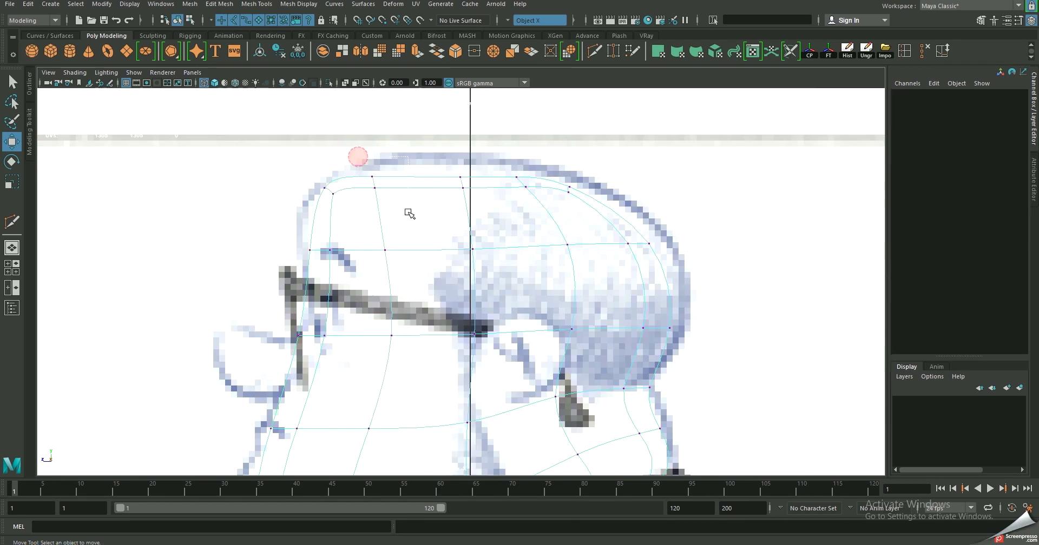
pyautogui.click(369, 182)
pyautogui.moveTo(366, 178); pyautogui.dragTo(367, 167)
pyautogui.click(464, 176)
pyautogui.moveTo(468, 185); pyautogui.dragTo(469, 156)
pyautogui.click(519, 170)
pyautogui.click(572, 188)
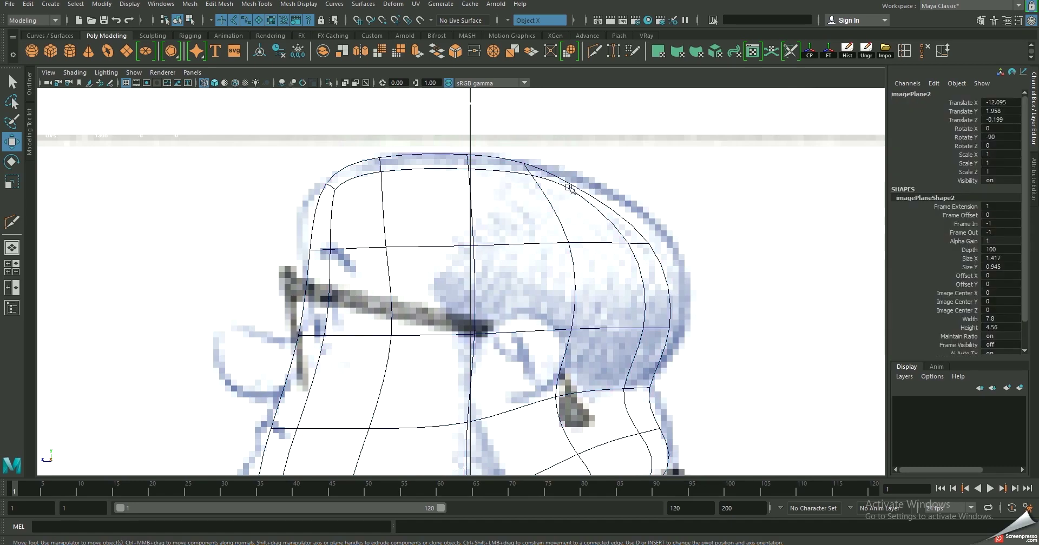
pyautogui.click(569, 189)
pyautogui.moveTo(574, 187); pyautogui.dragTo(522, 186, button='right')
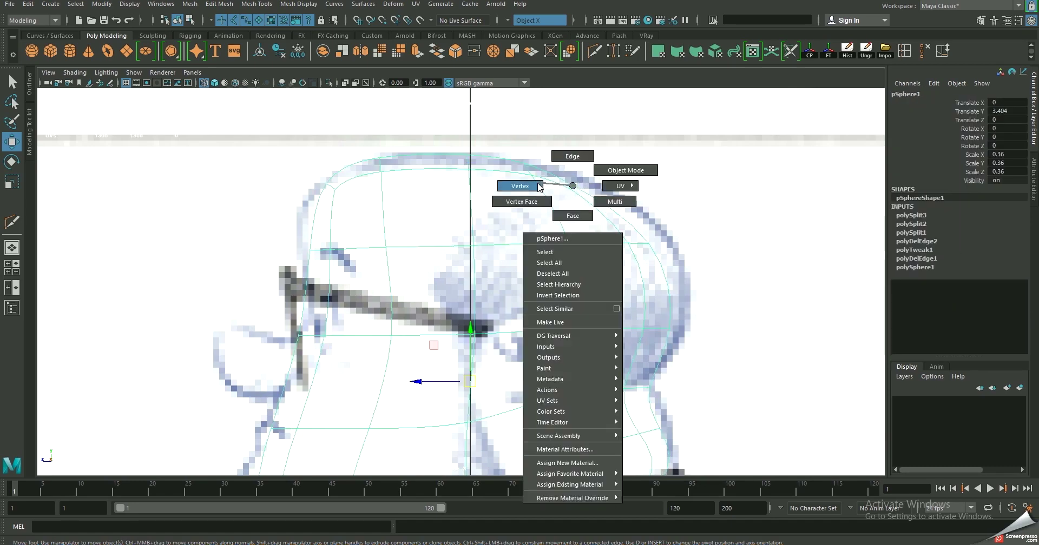
pyautogui.click(560, 172)
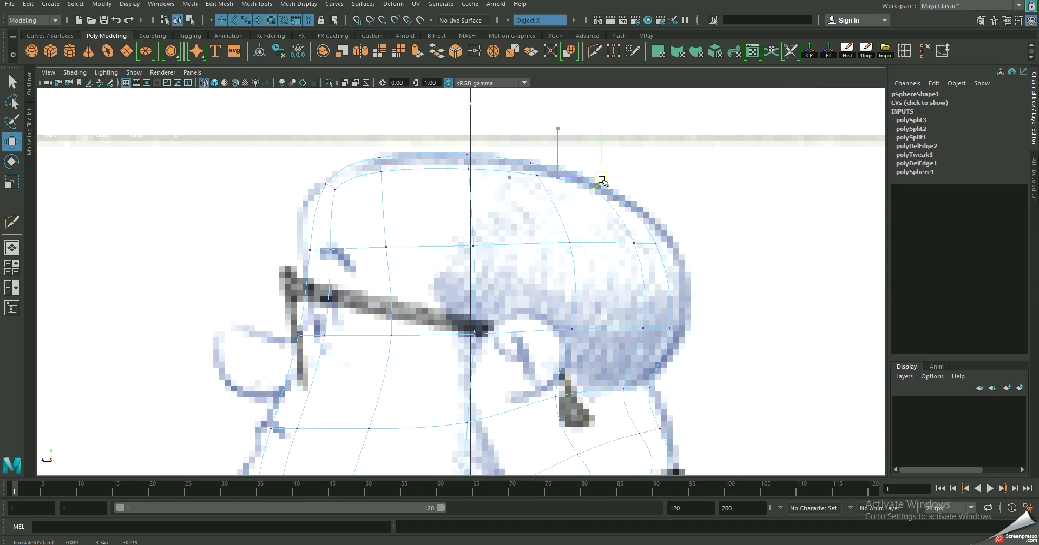
pyautogui.click(657, 238)
pyautogui.moveTo(658, 238); pyautogui.dragTo(681, 240)
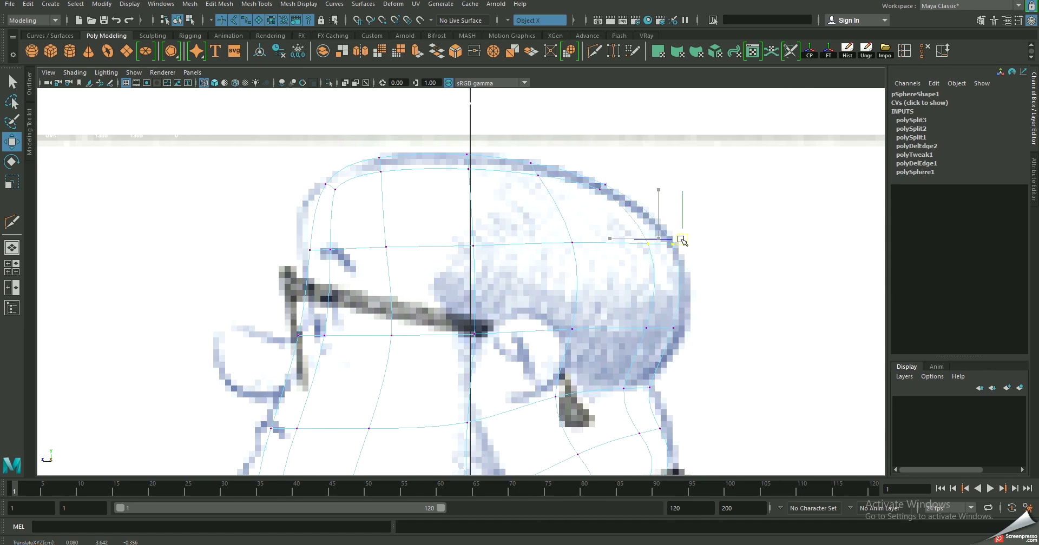
# Push the chin vertex out to the drawn jaw line
pyautogui.keyDown('alt'); pyautogui.moveTo(370, 212); pyautogui.dragTo(405, 182, button='middle'); pyautogui.keyUp('alt')
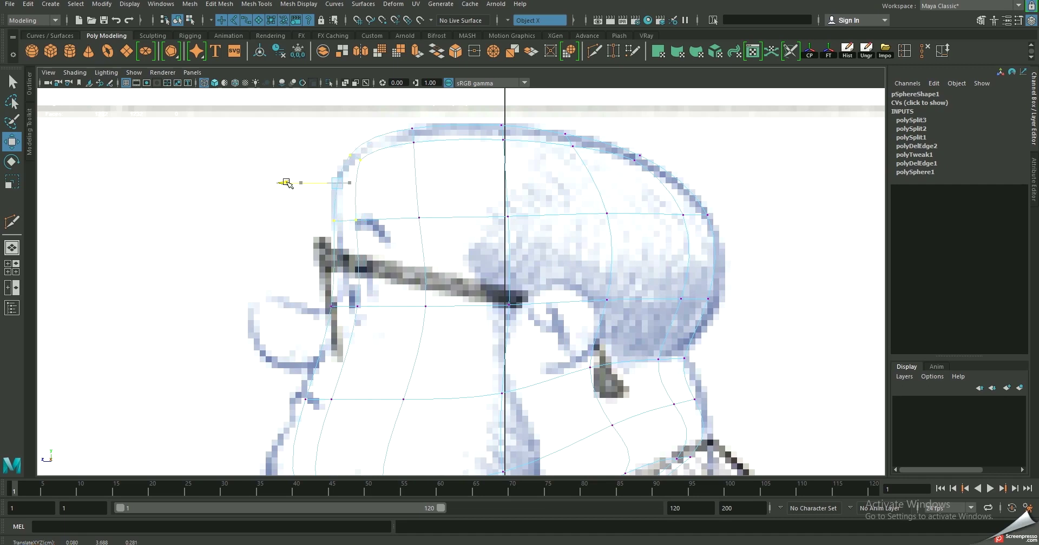
pyautogui.keyDown('alt'); pyautogui.moveTo(287, 181); pyautogui.dragTo(297, 107, button='middle'); pyautogui.keyUp('alt')
pyautogui.keyDown('alt'); pyautogui.moveTo(305, 348); pyautogui.dragTo(399, 260, button='middle'); pyautogui.keyUp('alt')
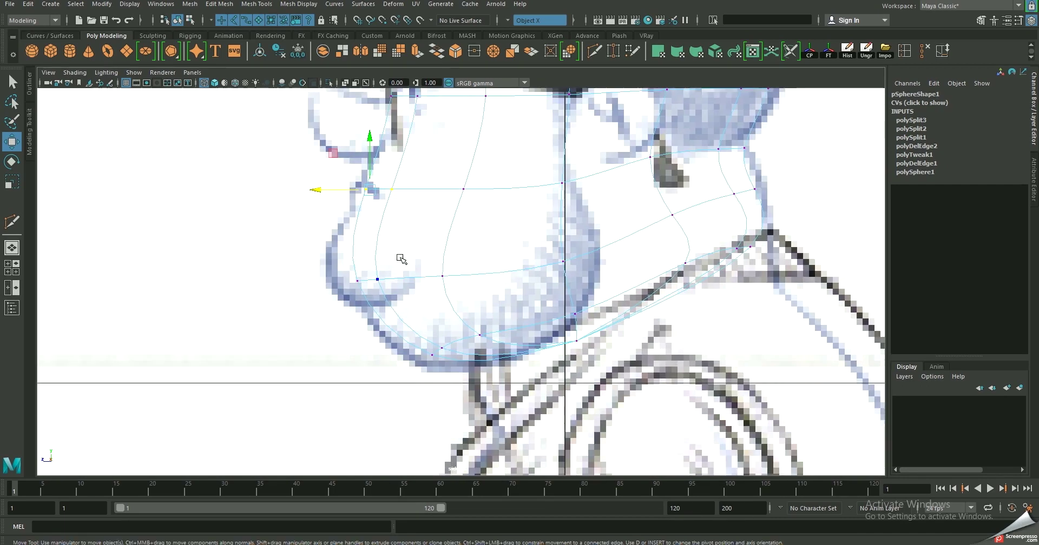
pyautogui.moveTo(356, 285); pyautogui.dragTo(332, 290)
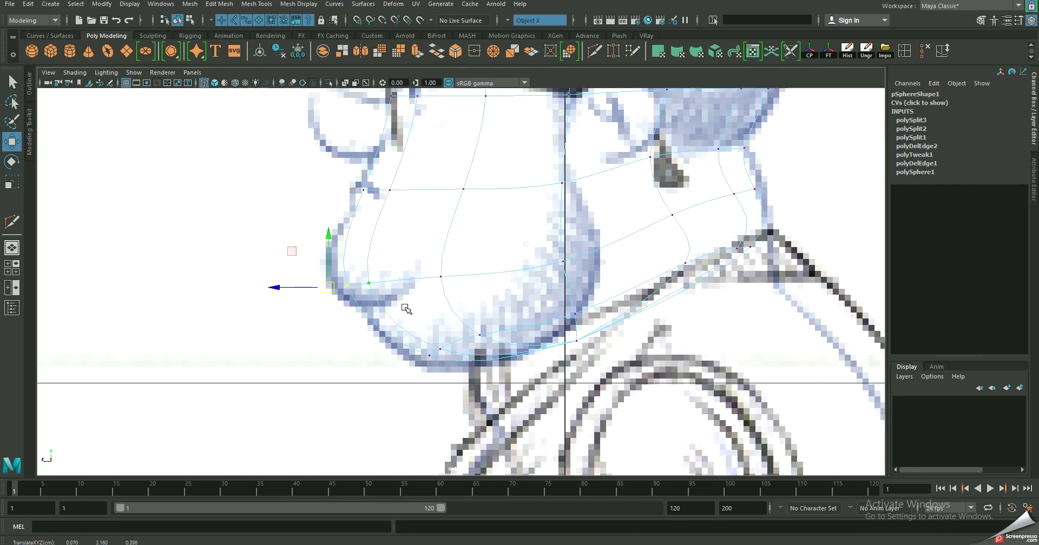
pyautogui.scroll(-5, 685, 210)
# In the front view, lower and widen the top-row vertices to match the skull outline
pyautogui.press('space')
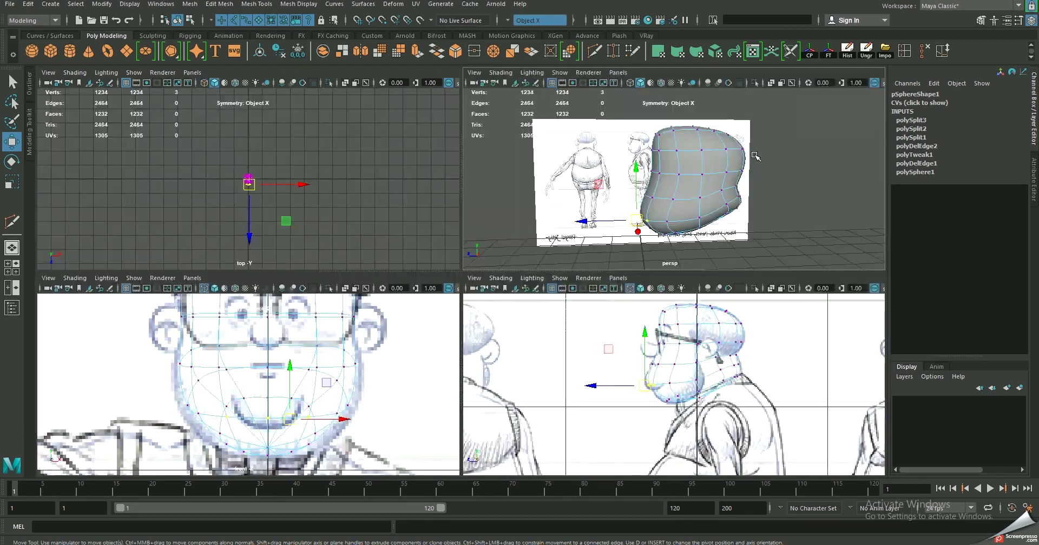
pyautogui.press('space')
pyautogui.keyDown('alt'); pyautogui.moveTo(598, 225); pyautogui.dragTo(658, 222); pyautogui.keyUp('alt')
pyautogui.press('space')
pyautogui.press('space')
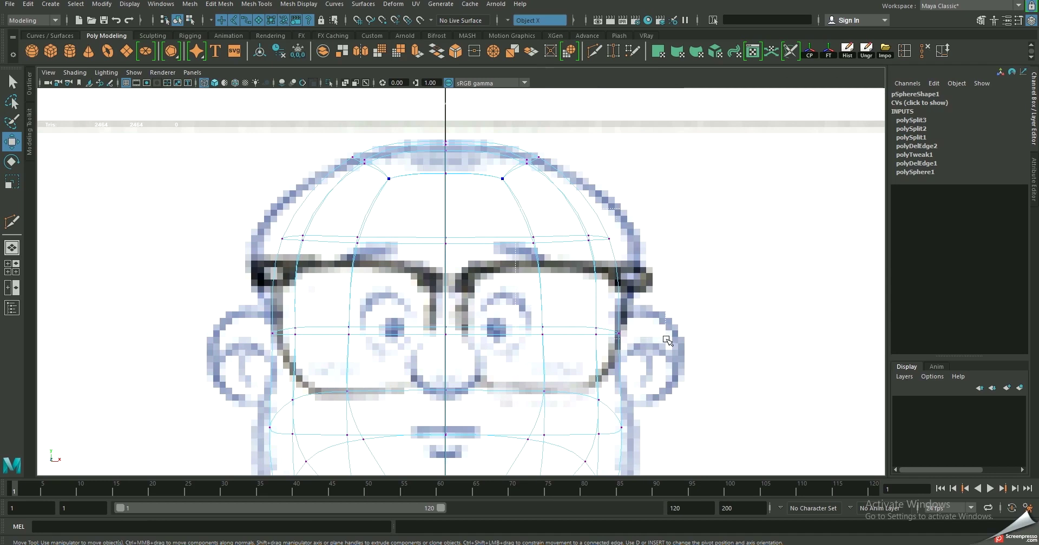
pyautogui.press('1')
pyautogui.moveTo(642, 285); pyautogui.dragTo(606, 217)
pyautogui.moveTo(557, 111); pyautogui.dragTo(481, 182)
pyautogui.moveTo(521, 102); pyautogui.dragTo(528, 118)
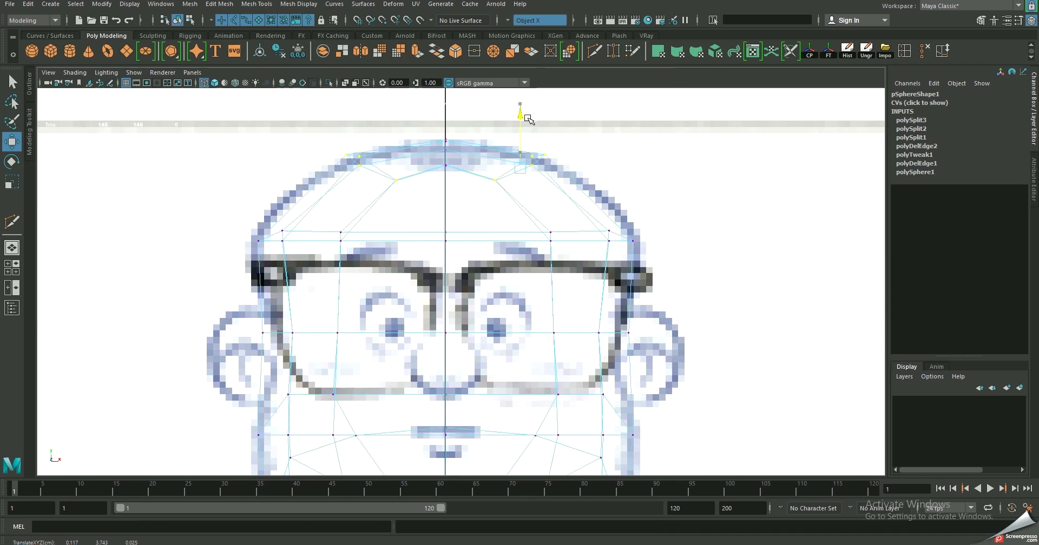
pyautogui.moveTo(575, 167); pyautogui.dragTo(593, 168)
pyautogui.moveTo(547, 120); pyautogui.dragTo(549, 128)
pyautogui.scroll(-5, 602, 172)
pyautogui.keyDown('alt'); pyautogui.moveTo(598, 139); pyautogui.dragTo(607, 231, button='middle'); pyautogui.keyUp('alt')
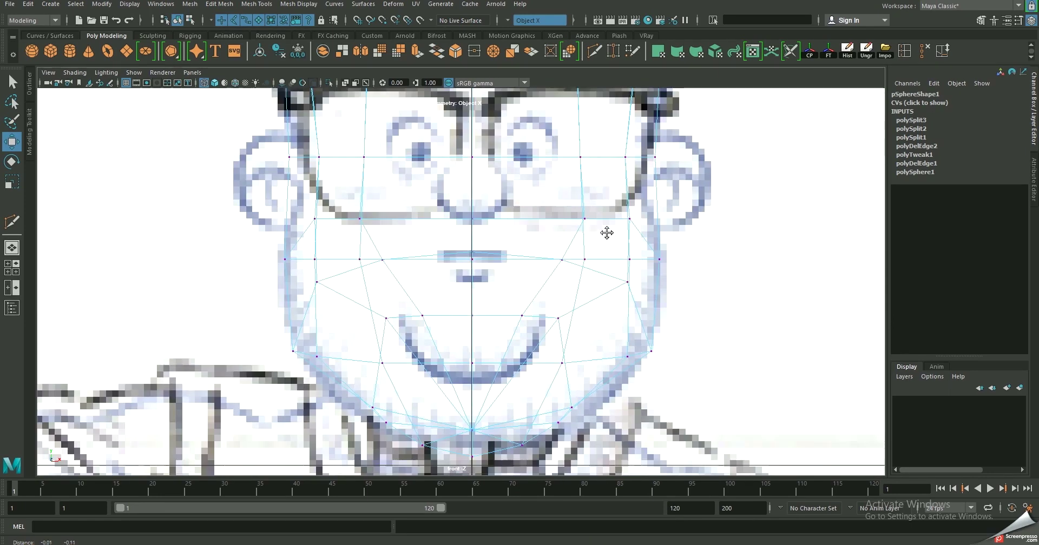
pyautogui.press('space')
pyautogui.press('space')
# Select the twelve lower-front faces of the head mesh and delete them
pyautogui.keyDown('alt'); pyautogui.moveTo(754, 180); pyautogui.dragTo(538, 234); pyautogui.keyUp('alt')
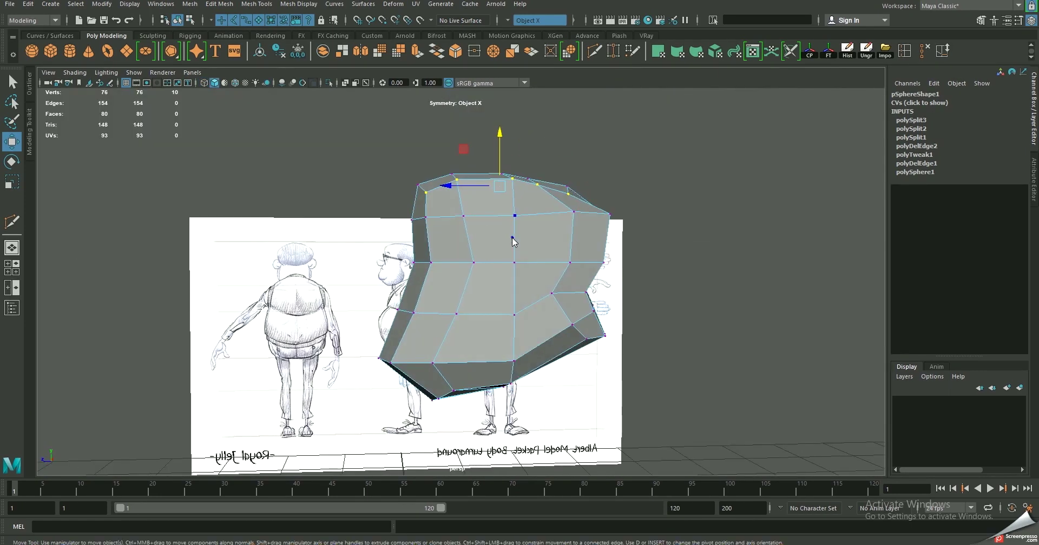
pyautogui.press('F8')
pyautogui.keyDown('alt'); pyautogui.moveTo(486, 308); pyautogui.dragTo(511, 267); pyautogui.keyUp('alt')
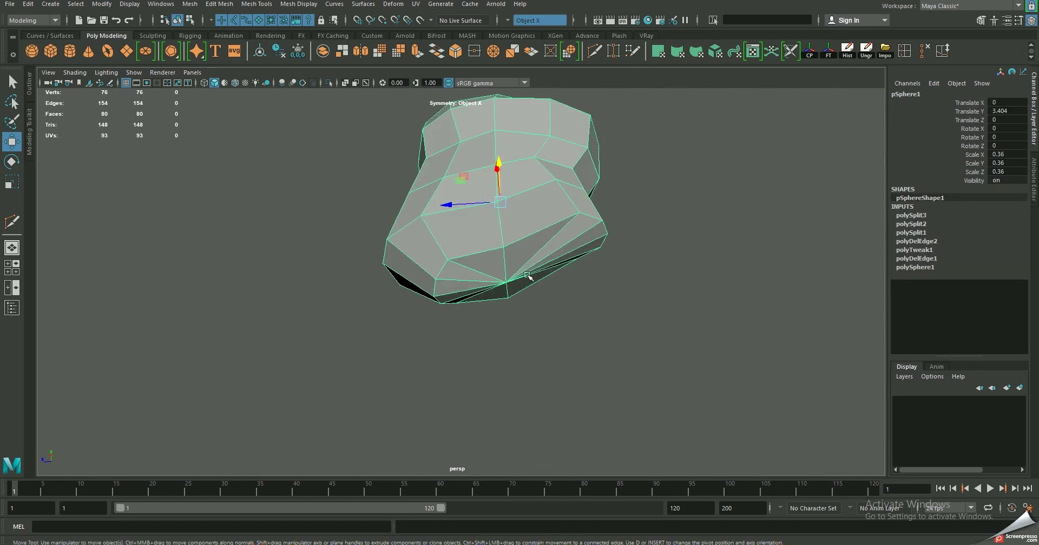
pyautogui.moveTo(553, 218); pyautogui.dragTo(560, 242, button='right')
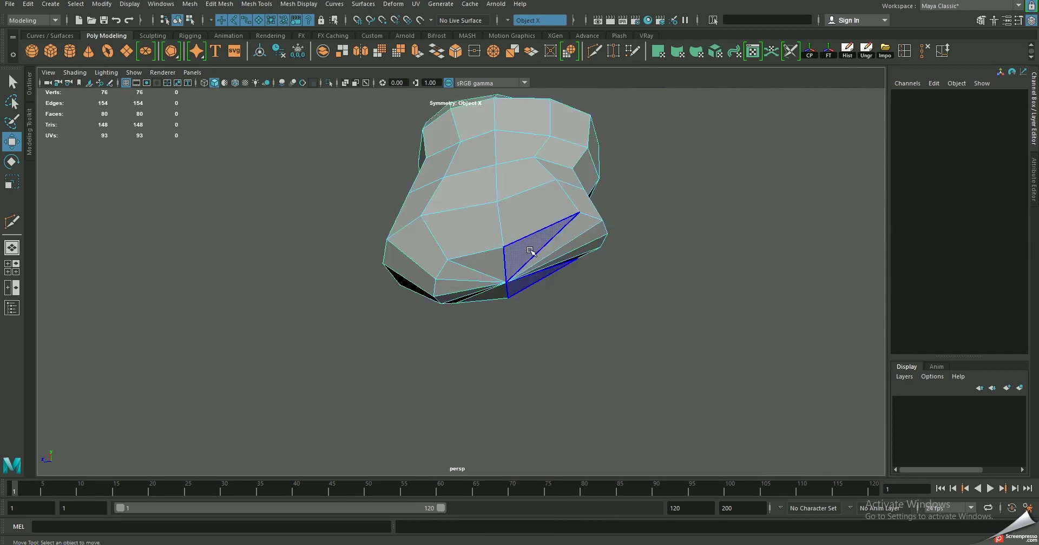
pyautogui.keyDown('alt'); pyautogui.moveTo(530, 255); pyautogui.dragTo(517, 251); pyautogui.keyUp('alt')
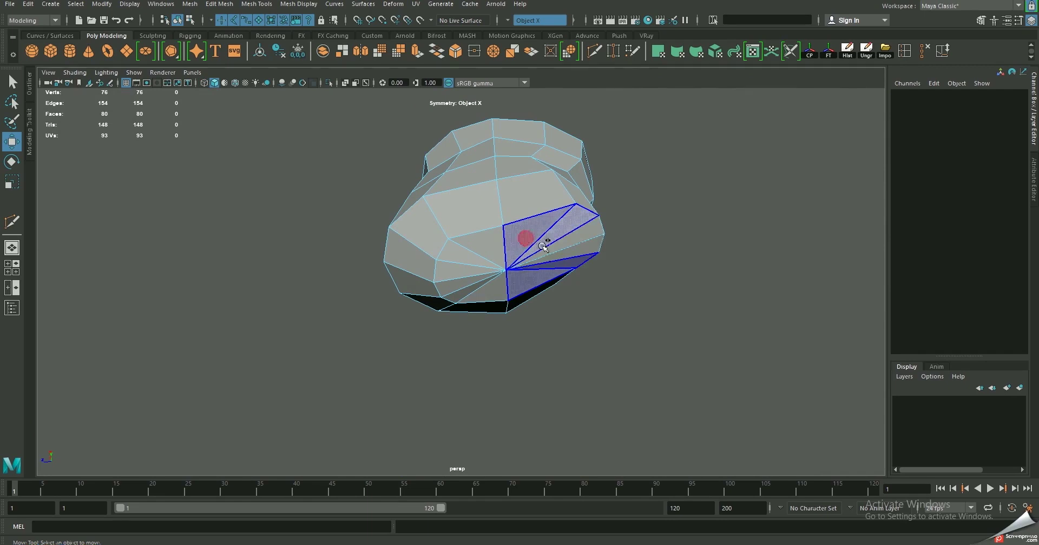
pyautogui.click(541, 244)
pyautogui.keyDown('shift'); pyautogui.click(487, 236); pyautogui.keyUp('shift')
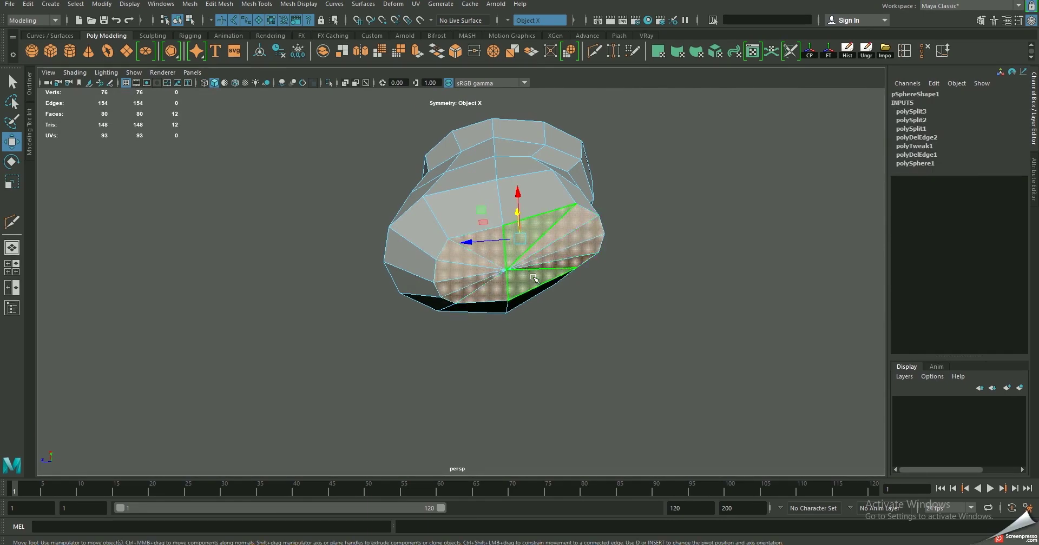
pyautogui.press('Delete')
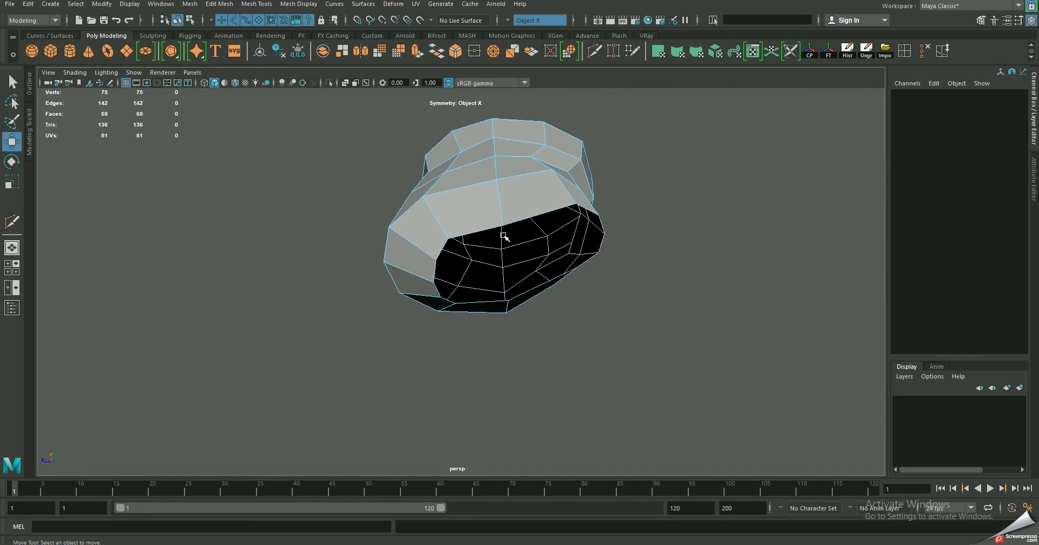
# Switch to Edge mode and select the open hole's border loop
pyautogui.keyDown('alt'); pyautogui.moveTo(541, 273); pyautogui.dragTo(506, 227); pyautogui.keyUp('alt')
pyautogui.rightClick(506, 227)
pyautogui.click(441, 225)
pyautogui.doubleClick(514, 264)
pyautogui.moveTo(513, 265)
pyautogui.keyDown('alt'); pyautogui.mouseDown()
pyautogui.moveTo(554, 226)
pyautogui.moveTo(465, 221)
pyautogui.moveTo(468, 214)
pyautogui.mouseUp(); pyautogui.keyUp('alt')
# Turn Symmetry off and extrude the hole's border edges
pyautogui.click(511, 21)
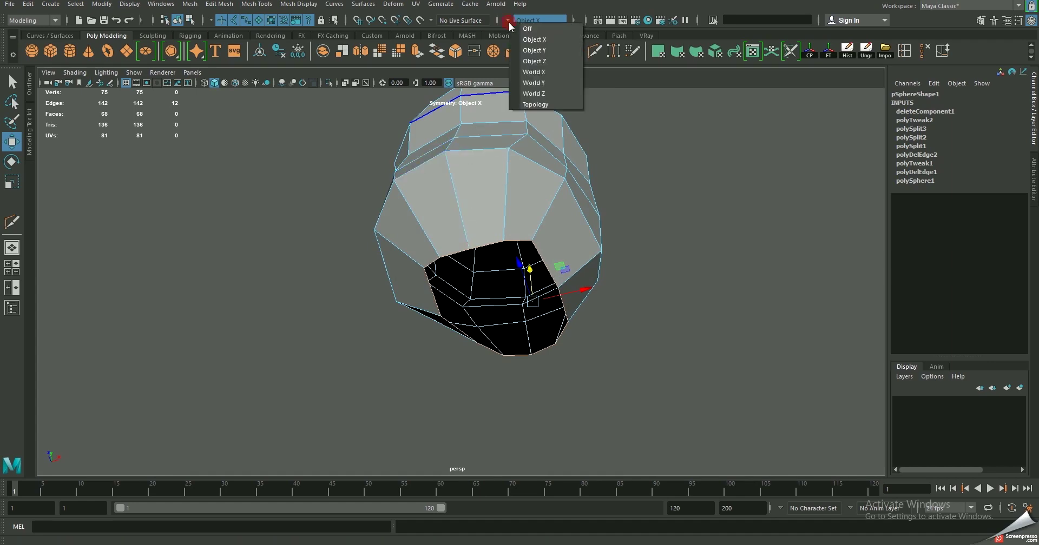
pyautogui.click(523, 27)
pyautogui.moveTo(519, 222)
pyautogui.keyDown('alt'); pyautogui.mouseDown()
pyautogui.moveTo(538, 220)
pyautogui.moveTo(503, 218)
pyautogui.mouseUp(); pyautogui.keyUp('alt')
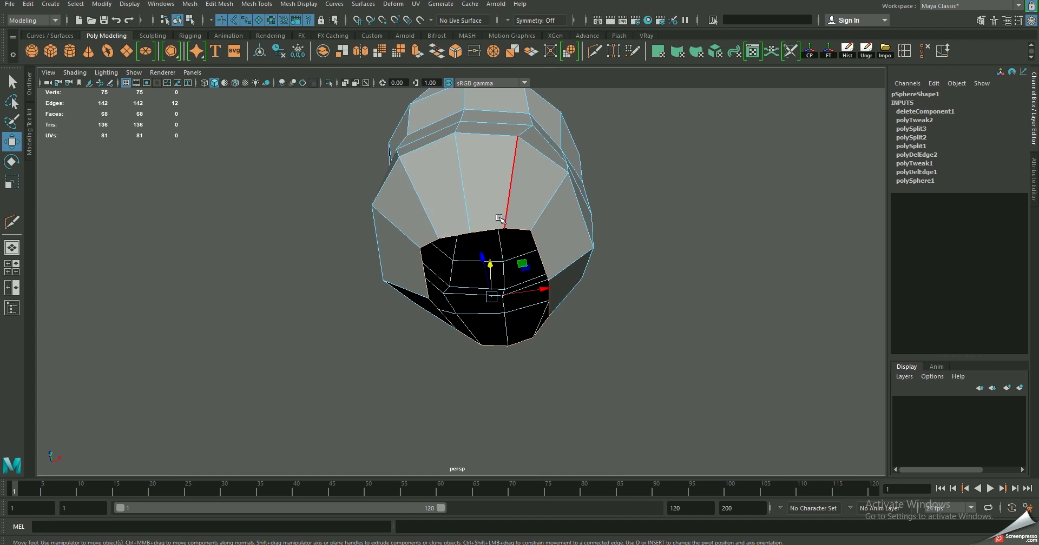
pyautogui.click(416, 52)
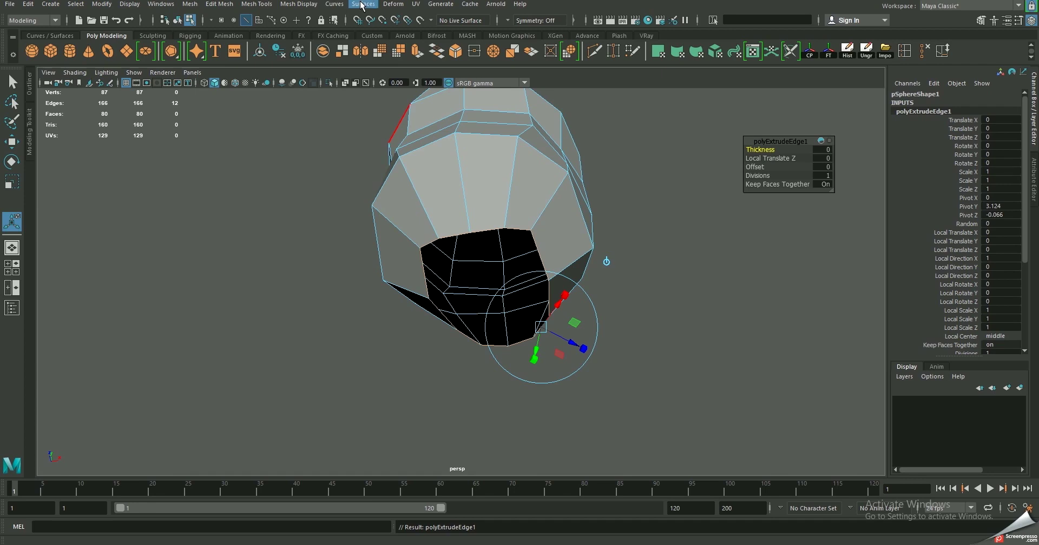
pyautogui.click(250, 7)
pyautogui.moveTo(219, 4)
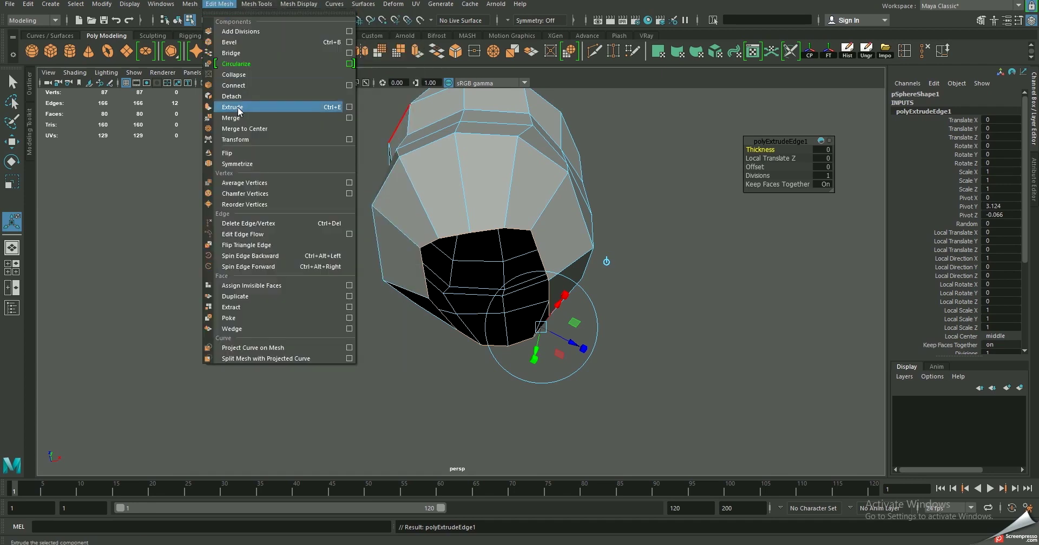
pyautogui.moveTo(595, 260)
pyautogui.keyDown('alt'); pyautogui.mouseDown()
pyautogui.moveTo(611, 276)
pyautogui.moveTo(575, 227)
pyautogui.moveTo(582, 246)
pyautogui.mouseUp(); pyautogui.keyUp('alt')
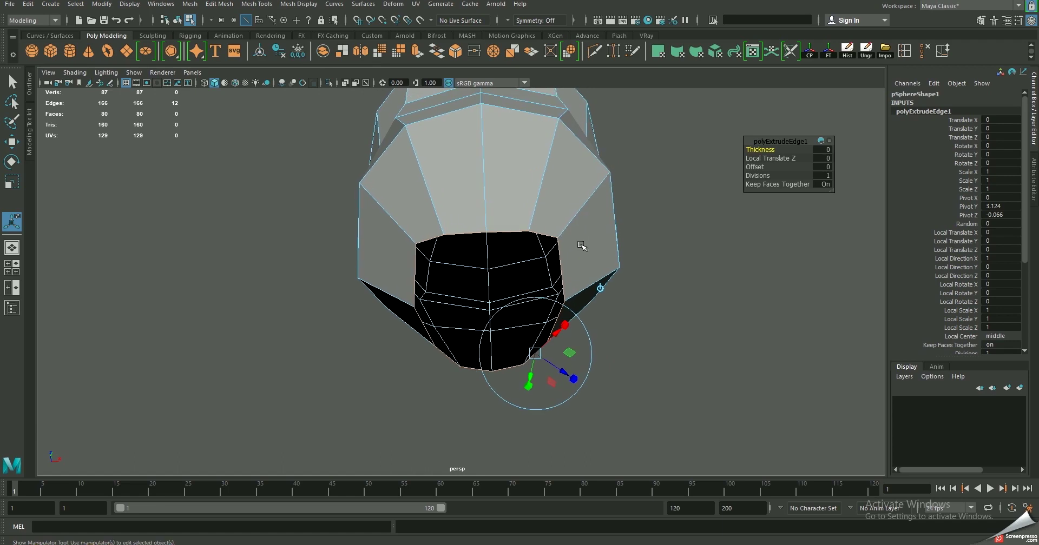
# Shrink the extruded ring, pull it down into a neck, and widen it along X
pyautogui.press('r')
pyautogui.moveTo(488, 311)
pyautogui.mouseDown()
pyautogui.moveTo(429, 297)
pyautogui.moveTo(492, 255)
pyautogui.mouseUp()
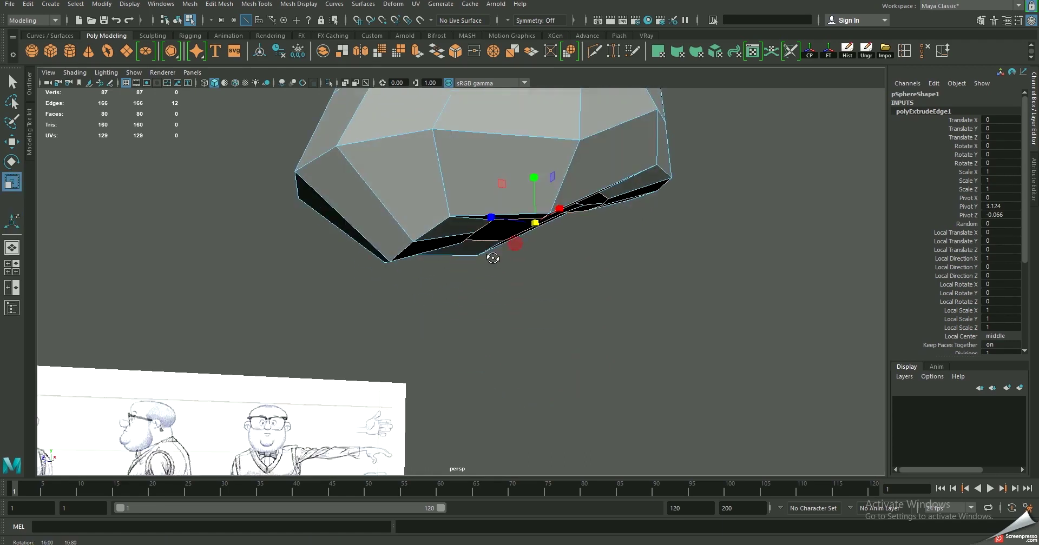
pyautogui.press('w')
pyautogui.moveTo(533, 174)
pyautogui.mouseDown()
pyautogui.moveTo(536, 222)
pyautogui.moveTo(495, 264)
pyautogui.moveTo(479, 254)
pyautogui.moveTo(579, 244)
pyautogui.moveTo(579, 260)
pyautogui.mouseUp()
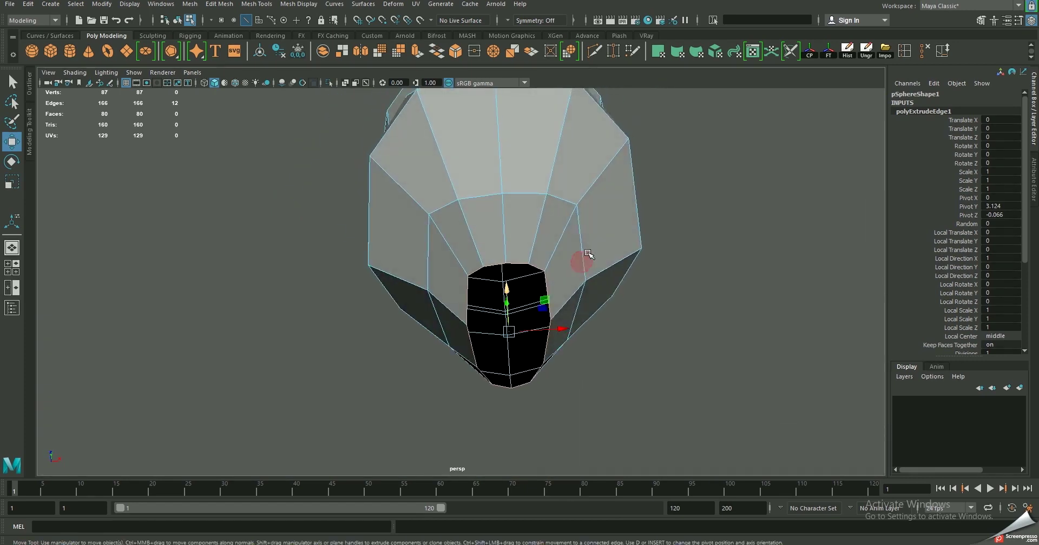
pyautogui.press('r')
pyautogui.moveTo(560, 326)
pyautogui.mouseDown()
pyautogui.moveTo(590, 329)
pyautogui.moveTo(512, 348)
pyautogui.moveTo(554, 243)
pyautogui.moveTo(552, 203)
pyautogui.moveTo(560, 263)
pyautogui.moveTo(537, 285)
pyautogui.moveTo(612, 255)
pyautogui.moveTo(549, 268)
pyautogui.moveTo(595, 234)
pyautogui.mouseUp()
pyautogui.press('e')
pyautogui.click(595, 234)
# Set Symmetry to Object X so the side edge selection mirrors across the head
pyautogui.press('w')
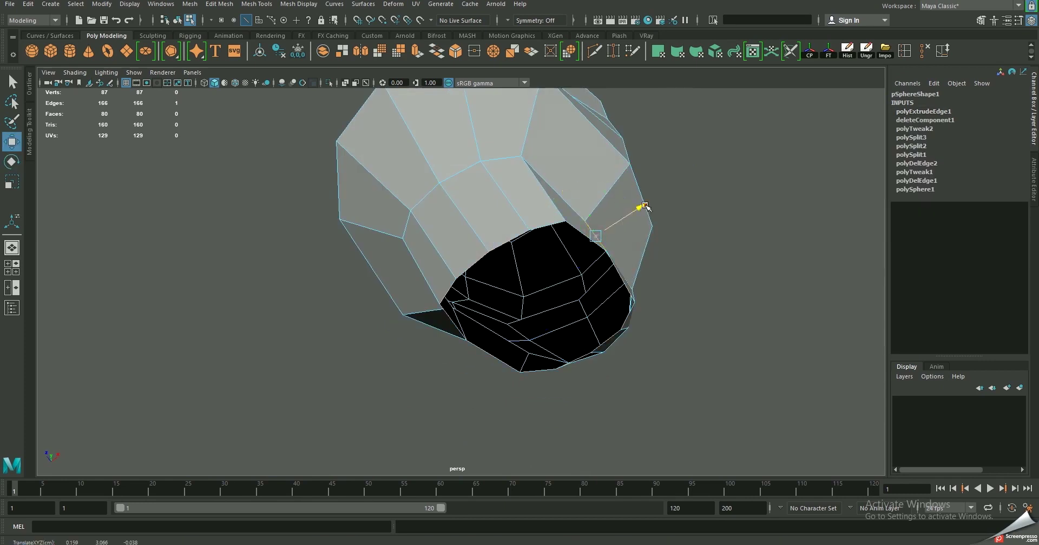
pyautogui.keyDown('alt'); pyautogui.moveTo(647, 204); pyautogui.dragTo(514, 62); pyautogui.keyUp('alt')
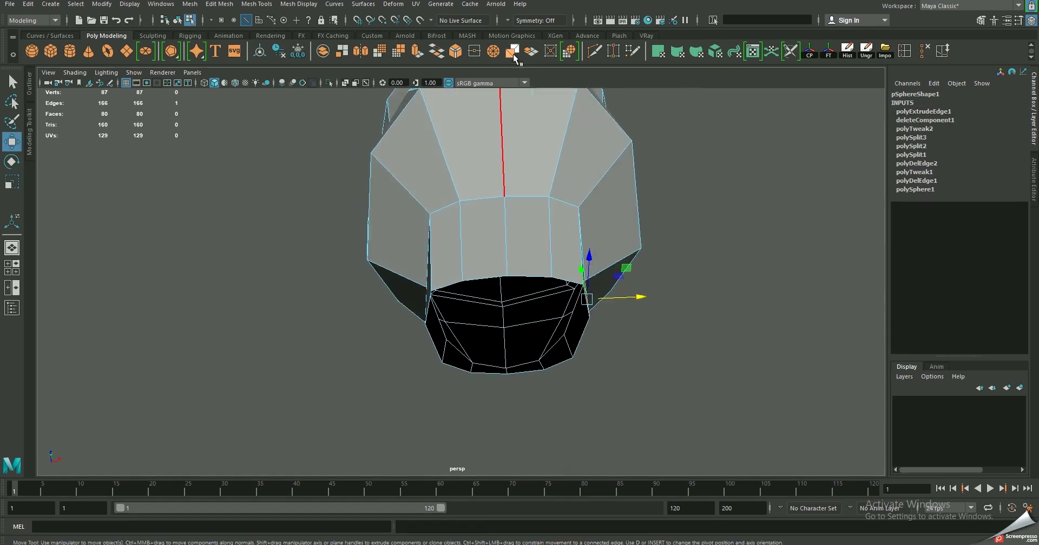
pyautogui.click(511, 20)
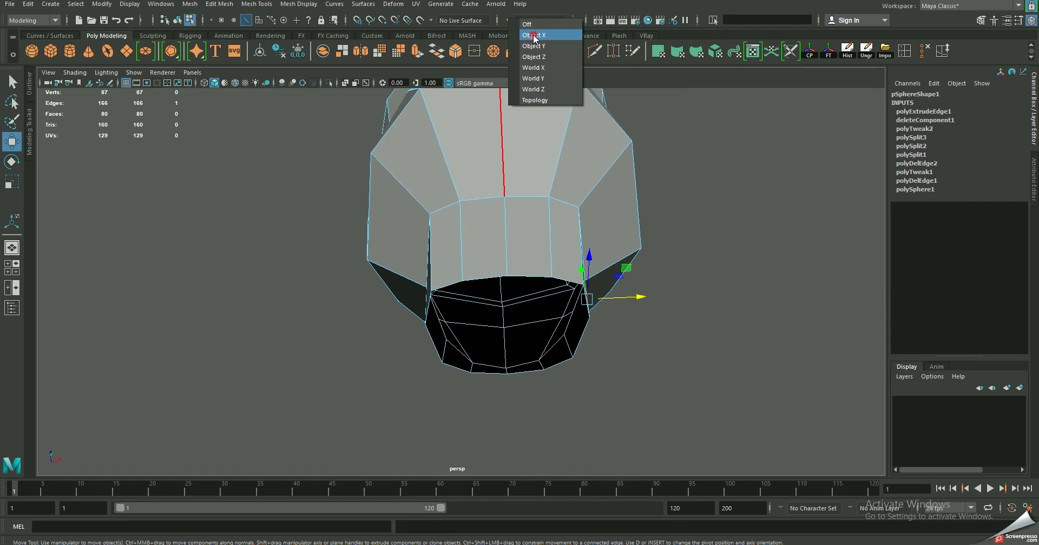
pyautogui.click(536, 36)
pyautogui.keyDown('alt'); pyautogui.moveTo(503, 249); pyautogui.dragTo(474, 286); pyautogui.keyUp('alt')
pyautogui.keyDown('alt'); pyautogui.moveTo(406, 274); pyautogui.dragTo(596, 263); pyautogui.keyUp('alt')
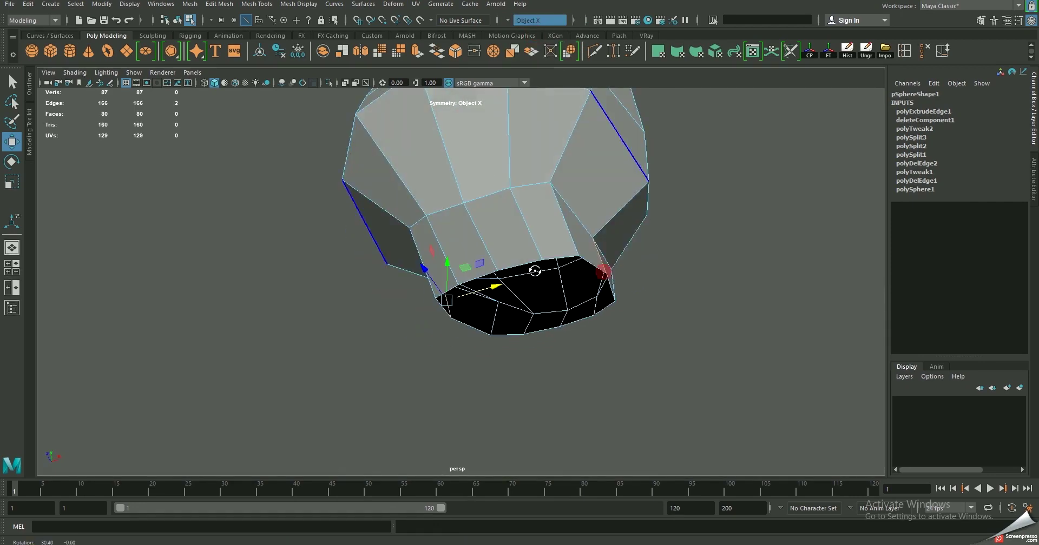
# Shift the mirrored side edges outward along X and scale them along Z
pyautogui.moveTo(649, 275); pyautogui.dragTo(631, 262, button='middle')
pyautogui.moveTo(667, 239)
pyautogui.keyDown('alt'); pyautogui.mouseDown()
pyautogui.moveTo(572, 220)
pyautogui.moveTo(587, 203)
pyautogui.mouseUp(); pyautogui.keyUp('alt')
pyautogui.moveTo(607, 244); pyautogui.dragTo(629, 250)
pyautogui.moveTo(577, 296)
pyautogui.keyDown('alt'); pyautogui.mouseDown()
pyautogui.moveTo(412, 347)
pyautogui.moveTo(515, 216)
pyautogui.moveTo(580, 240)
pyautogui.moveTo(547, 254)
pyautogui.mouseUp(); pyautogui.keyUp('alt')
pyautogui.press('r')
pyautogui.moveTo(480, 259)
pyautogui.mouseDown()
pyautogui.moveTo(464, 254)
pyautogui.moveTo(565, 210)
pyautogui.moveTo(530, 274)
pyautogui.mouseUp()
pyautogui.press('w')
pyautogui.moveTo(468, 171); pyautogui.dragTo(527, 172, button='right')
# Preview the head smoothed and save the scene, dismissing the Student Version notice
pyautogui.press('3')
pyautogui.keyDown('alt'); pyautogui.moveTo(527, 172); pyautogui.dragTo(530, 183); pyautogui.keyUp('alt')
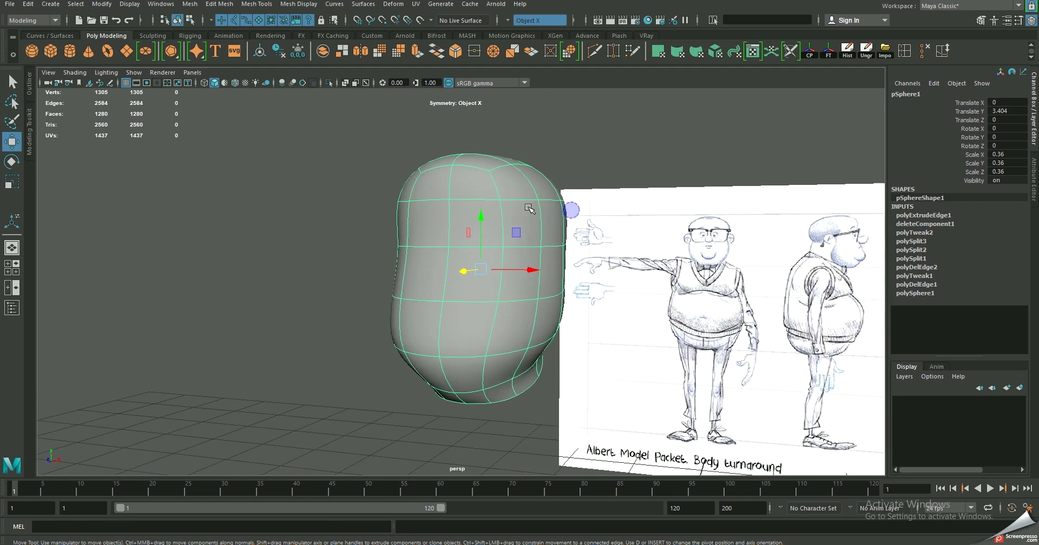
pyautogui.press('q')
pyautogui.hotkey('ctrl', 's')
pyautogui.click(504, 279)
pyautogui.press('w')
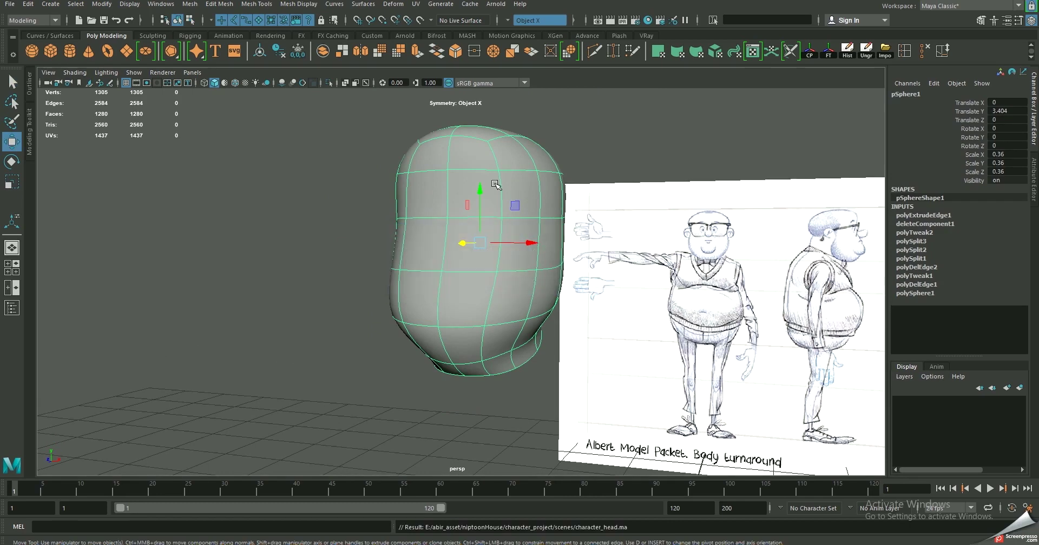
pyautogui.moveTo(505, 280)
pyautogui.keyDown('alt'); pyautogui.mouseDown()
pyautogui.moveTo(533, 144)
pyautogui.moveTo(501, 176)
pyautogui.moveTo(399, 173)
pyautogui.moveTo(431, 178)
pyautogui.mouseUp(); pyautogui.keyUp('alt')
# Select the head mesh and return it to its low-poly cage display
pyautogui.click(533, 144)
pyautogui.keyDown('alt'); pyautogui.moveTo(581, 166); pyautogui.dragTo(714, 177); pyautogui.keyUp('alt')
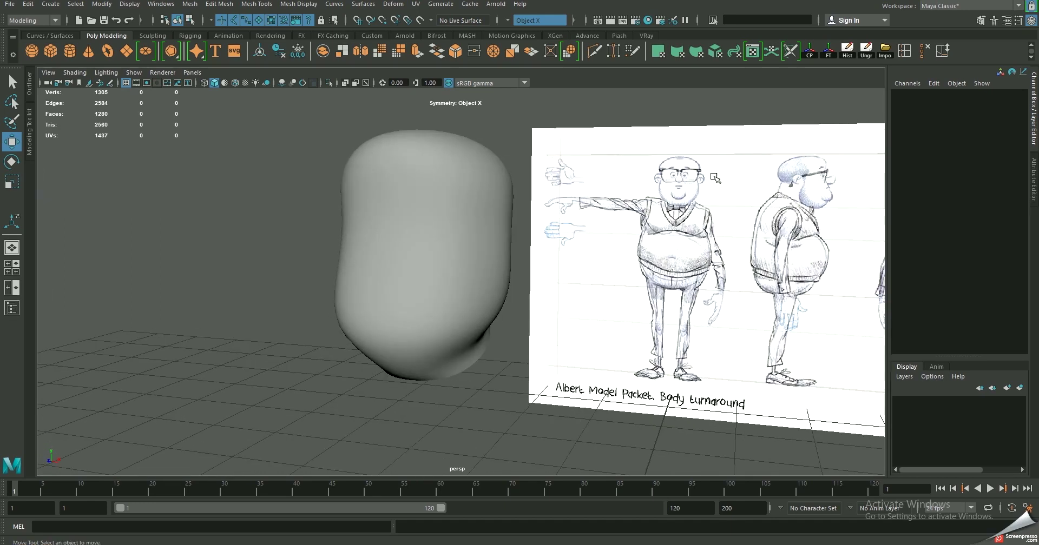
pyautogui.moveTo(487, 237)
pyautogui.keyDown('alt'); pyautogui.mouseDown()
pyautogui.moveTo(406, 195)
pyautogui.moveTo(436, 221)
pyautogui.moveTo(427, 211)
pyautogui.mouseUp(); pyautogui.keyUp('alt')
pyautogui.scroll(3, 439, 219)
pyautogui.click(406, 250)
pyautogui.moveTo(406, 251)
pyautogui.keyDown('alt'); pyautogui.mouseDown()
pyautogui.moveTo(425, 256)
pyautogui.moveTo(424, 243)
pyautogui.moveTo(413, 255)
pyautogui.moveTo(425, 260)
pyautogui.moveTo(413, 258)
pyautogui.mouseUp(); pyautogui.keyUp('alt')
pyautogui.press('1')
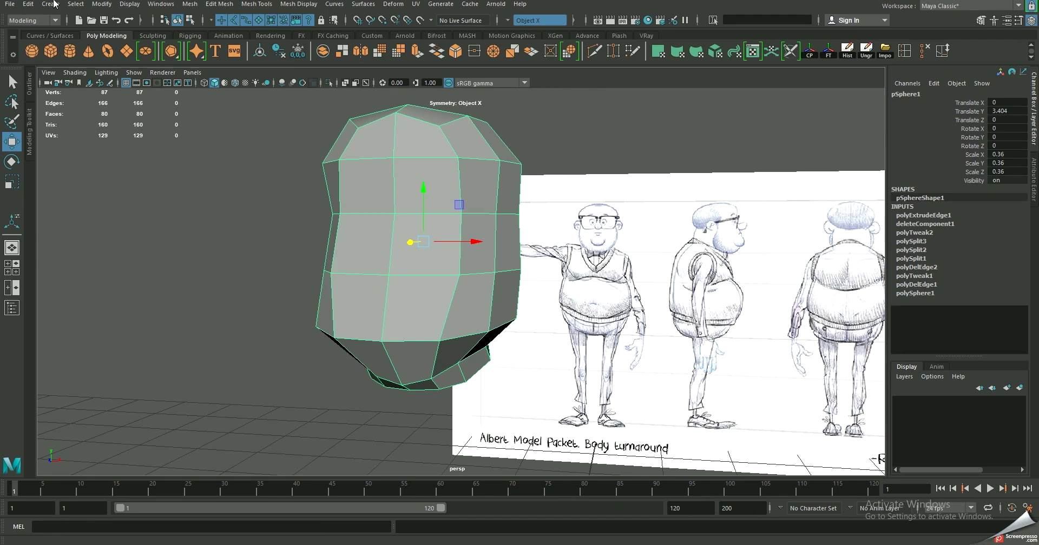
# Delete the head's construction history via Edit > Delete by Type > History
pyautogui.click(29, 4)
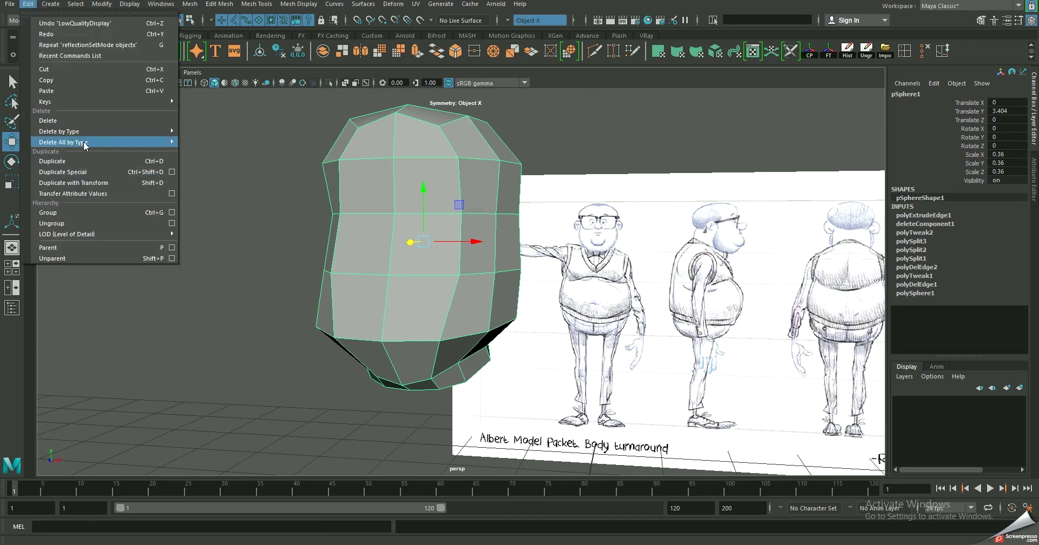
pyautogui.moveTo(59, 131)
pyautogui.click(205, 142)
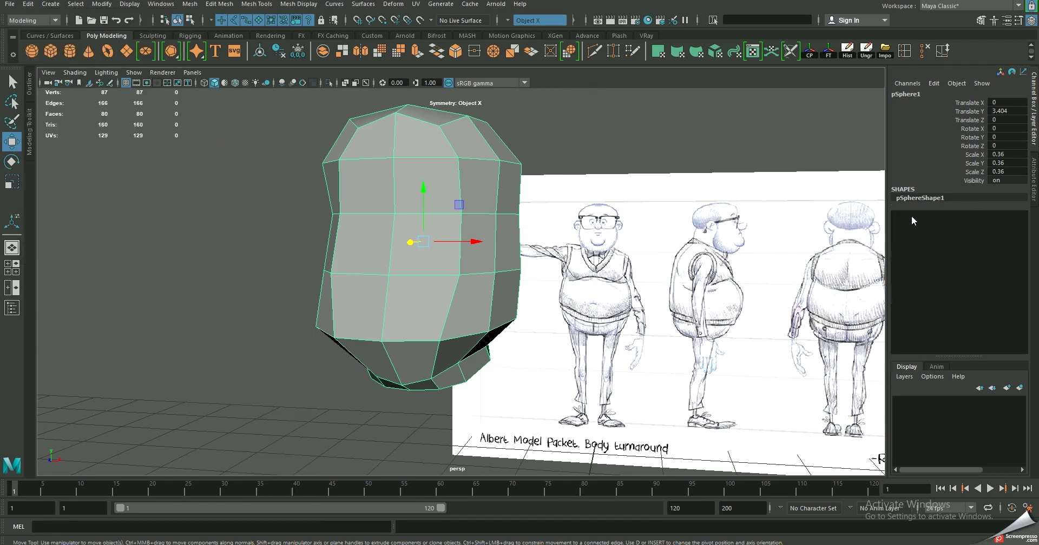
pyautogui.moveTo(508, 198)
pyautogui.keyDown('alt'); pyautogui.mouseDown()
pyautogui.moveTo(434, 198)
pyautogui.moveTo(738, 230)
pyautogui.mouseUp(); pyautogui.keyUp('alt')
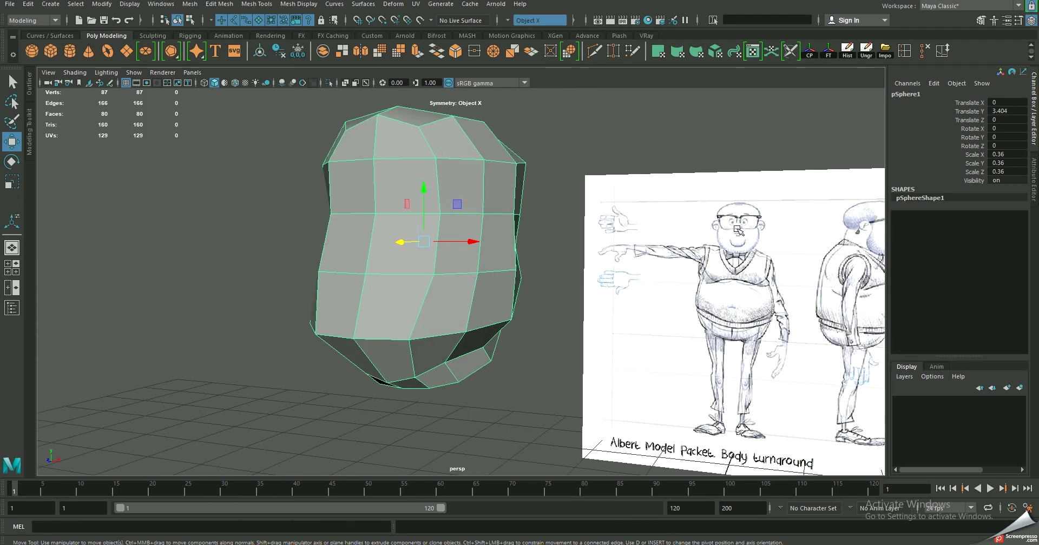
pyautogui.keyDown('alt'); pyautogui.moveTo(572, 199); pyautogui.dragTo(448, 198); pyautogui.keyUp('alt')
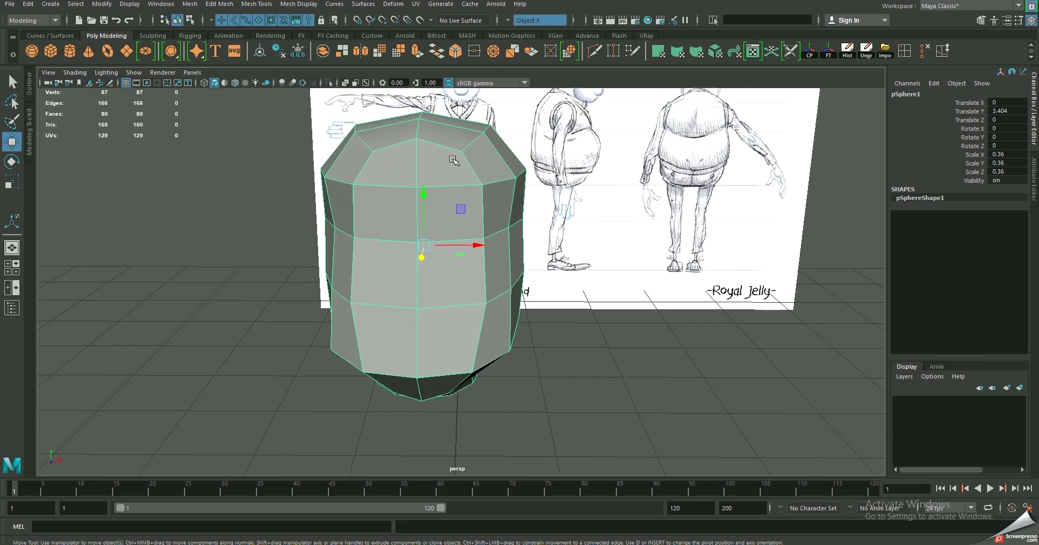
# Add mirrored edge loops down the head's front with the Insert Edge Loop Tool
pyautogui.keyDown('shift'); pyautogui.moveTo(453, 148); pyautogui.dragTo(382, 172, button='right'); pyautogui.keyUp('shift')
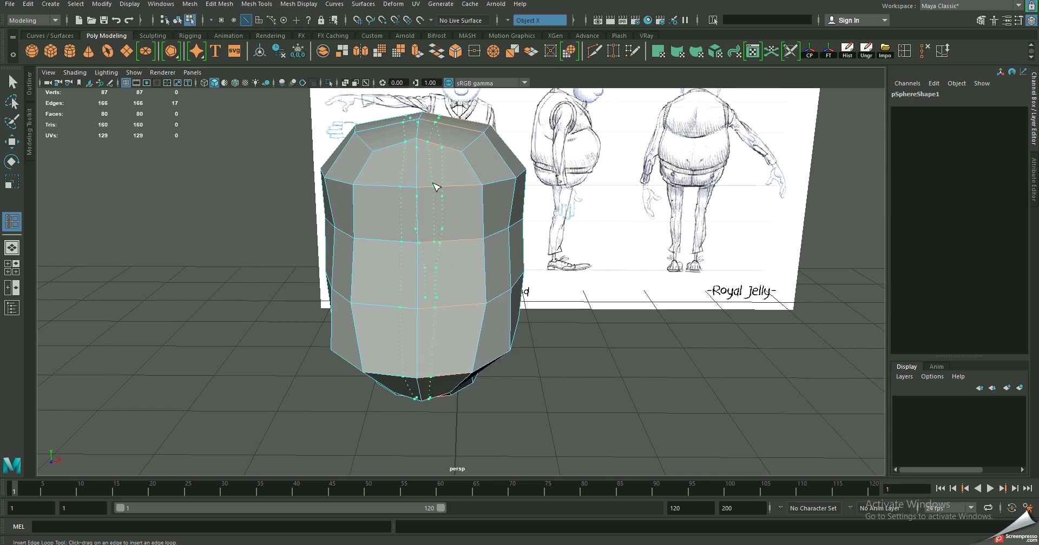
pyautogui.click(437, 185)
pyautogui.moveTo(436, 195)
pyautogui.keyDown('alt'); pyautogui.mouseDown()
pyautogui.moveTo(421, 215)
pyautogui.moveTo(529, 251)
pyautogui.moveTo(779, 252)
pyautogui.moveTo(703, 233)
pyautogui.moveTo(672, 246)
pyautogui.mouseUp(); pyautogui.keyUp('alt')
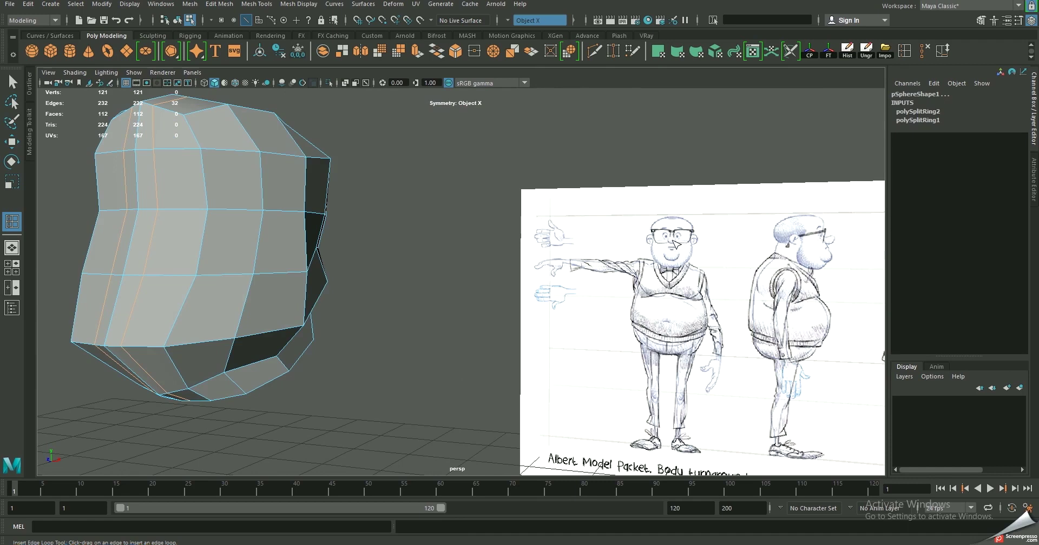
pyautogui.moveTo(513, 244)
pyautogui.keyDown('alt'); pyautogui.mouseDown()
pyautogui.moveTo(411, 234)
pyautogui.moveTo(320, 245)
pyautogui.mouseUp(); pyautogui.keyUp('alt')
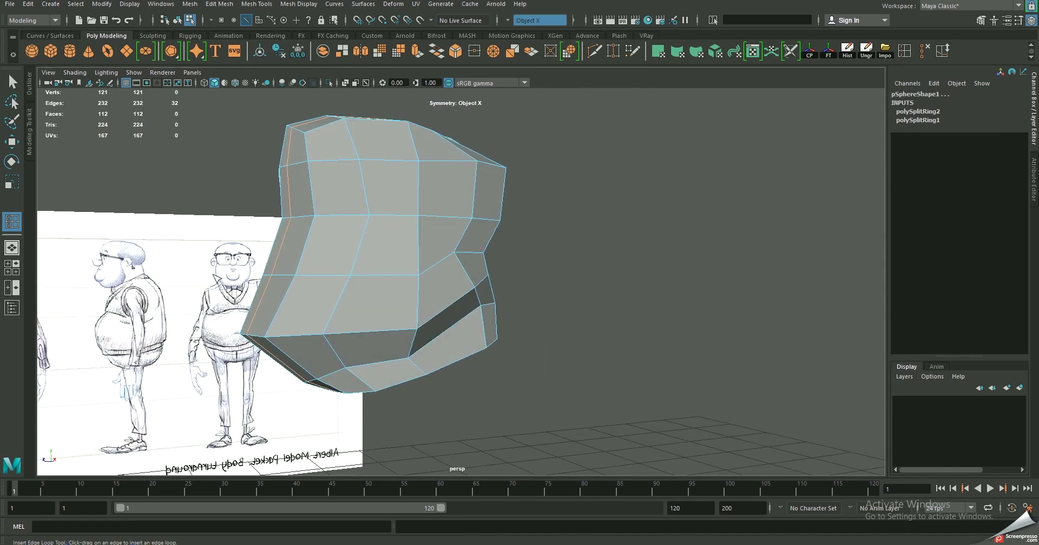
pyautogui.moveTo(102, 265)
pyautogui.keyDown('alt'); pyautogui.mouseDown()
pyautogui.moveTo(336, 252)
pyautogui.moveTo(387, 236)
pyautogui.moveTo(357, 233)
pyautogui.moveTo(434, 225)
pyautogui.moveTo(422, 200)
pyautogui.moveTo(448, 196)
pyautogui.moveTo(424, 192)
pyautogui.mouseUp(); pyautogui.keyUp('alt')
# Select the four new vertical edges in Edge mode
pyautogui.press('w')
pyautogui.press('F8')
pyautogui.scroll(2, 391, 229)
pyautogui.moveTo(412, 234); pyautogui.dragTo(363, 239, button='right')
pyautogui.click(428, 314)
pyautogui.keyDown('shift'); pyautogui.click(427, 336); pyautogui.keyUp('shift')
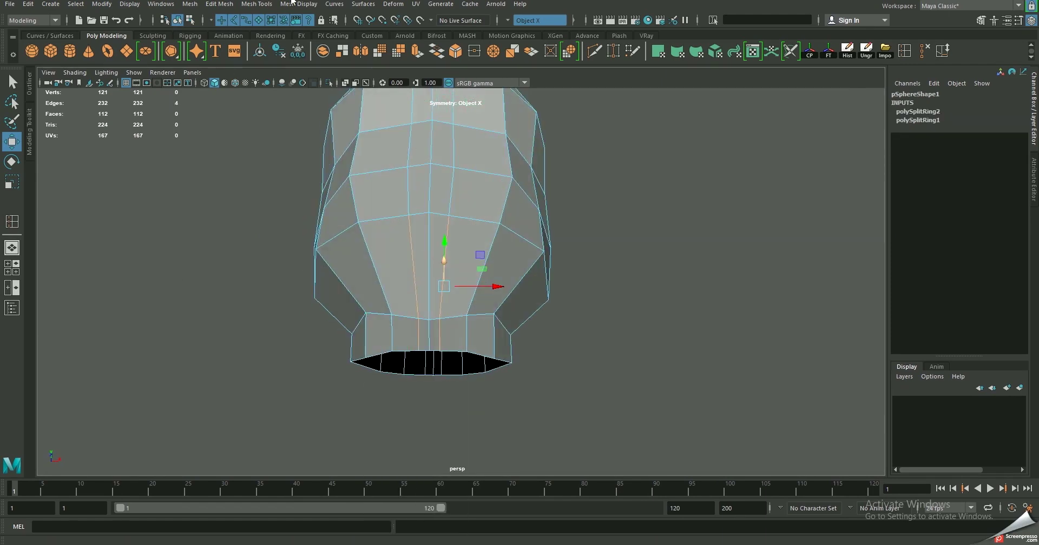
pyautogui.click(296, 8)
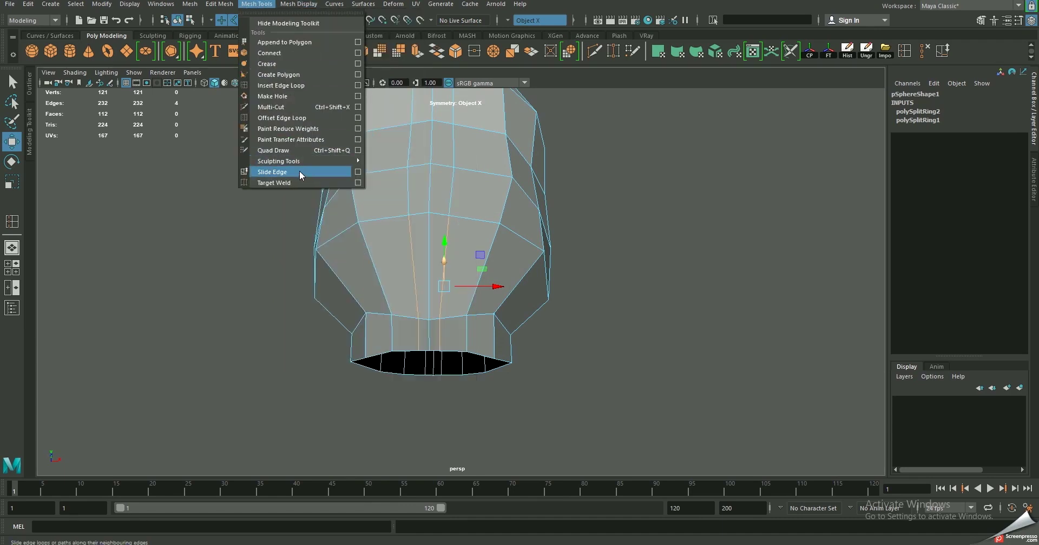
# Slide the two new front edge loops toward the head's centre line and shift them along X
pyautogui.click(943, 55)
pyautogui.click(495, 293)
pyautogui.hotkey('ctrl', 'z')
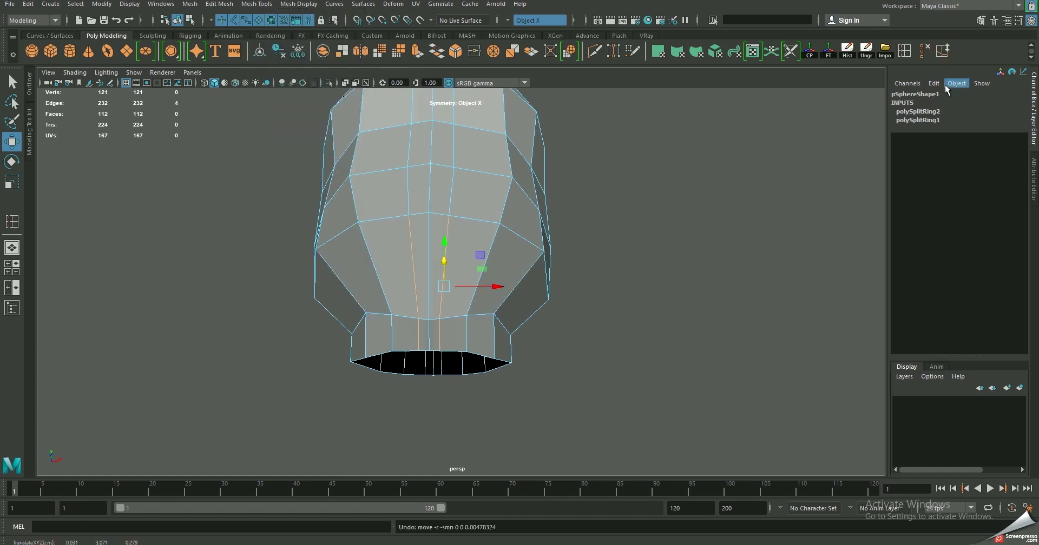
pyautogui.click(934, 58)
pyautogui.moveTo(645, 209); pyautogui.dragTo(685, 219, button='middle')
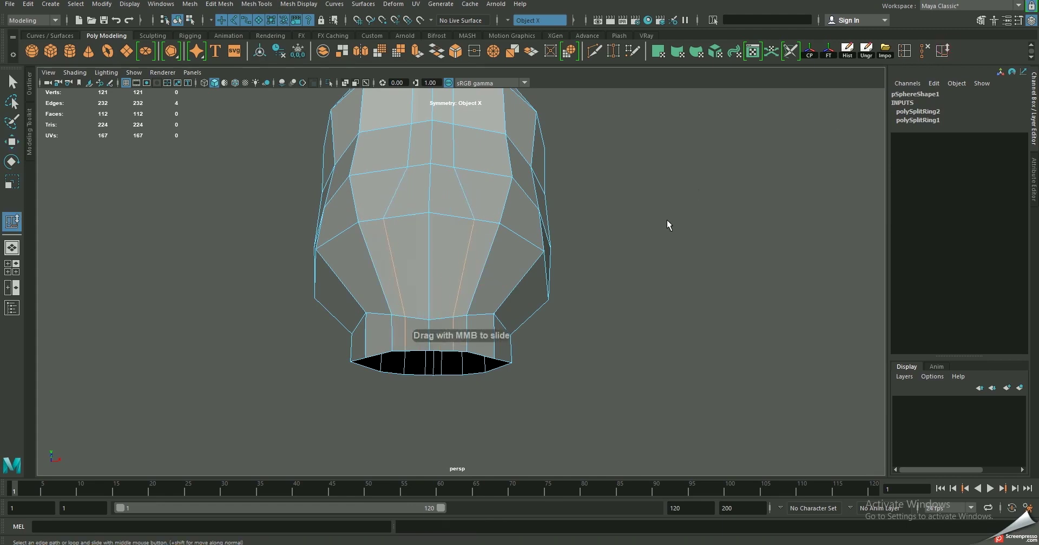
pyautogui.moveTo(653, 222)
pyautogui.keyDown('alt'); pyautogui.mouseDown()
pyautogui.moveTo(441, 255)
pyautogui.moveTo(294, 303)
pyautogui.moveTo(470, 234)
pyautogui.mouseUp(); pyautogui.keyUp('alt')
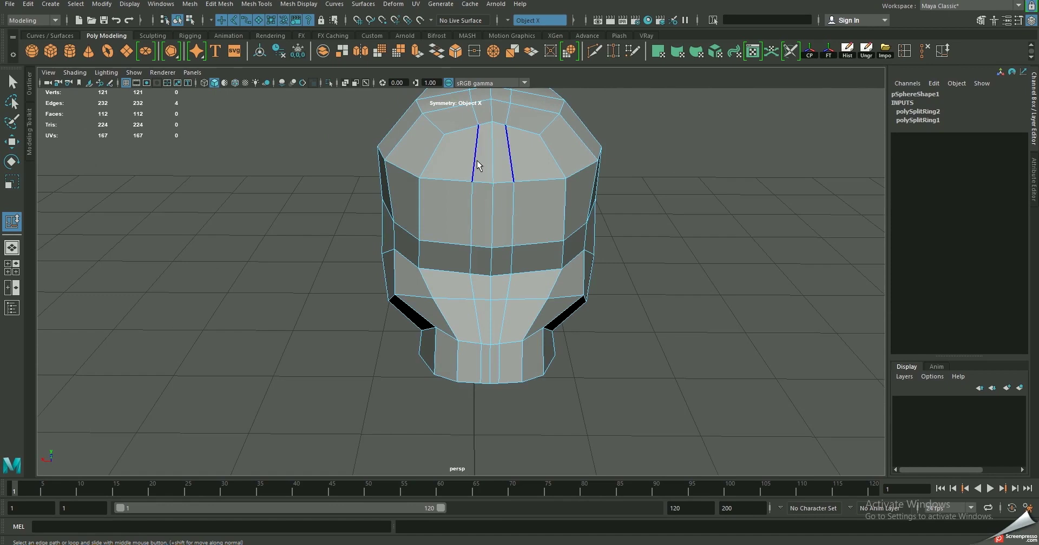
pyautogui.moveTo(635, 264); pyautogui.dragTo(628, 262, button='middle')
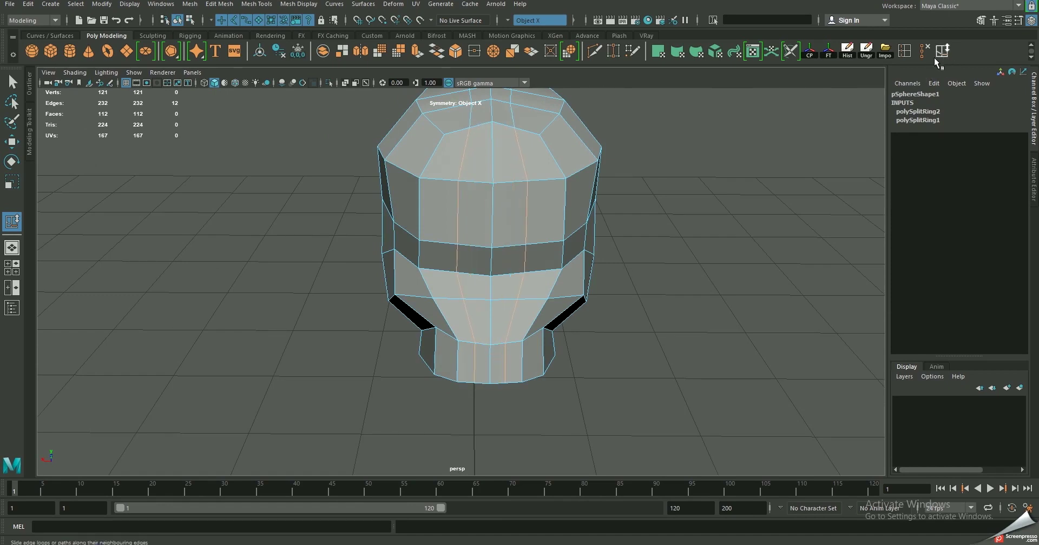
pyautogui.keyDown('alt'); pyautogui.moveTo(571, 148); pyautogui.dragTo(598, 185); pyautogui.keyUp('alt')
pyautogui.press('w')
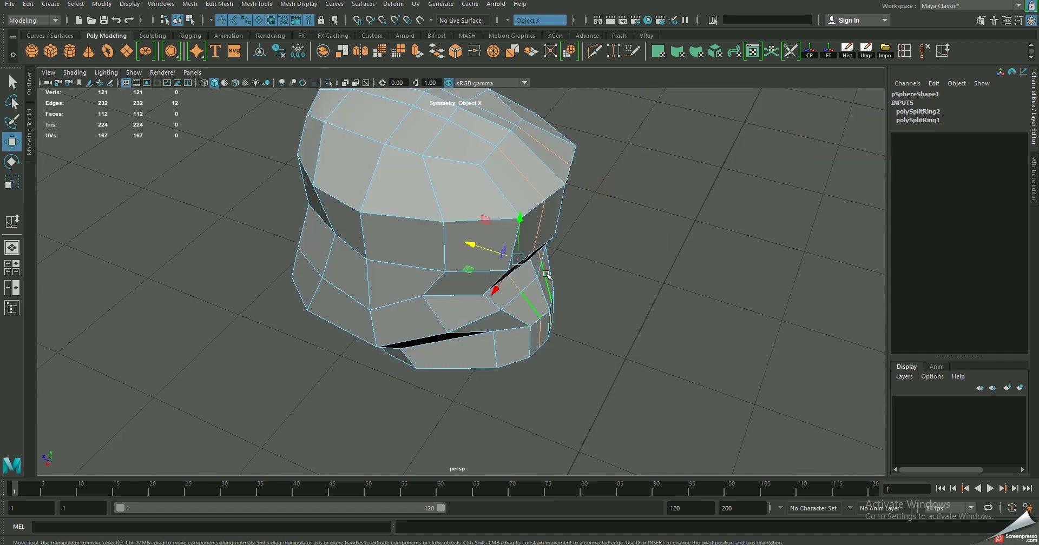
pyautogui.moveTo(471, 247); pyautogui.dragTo(475, 248)
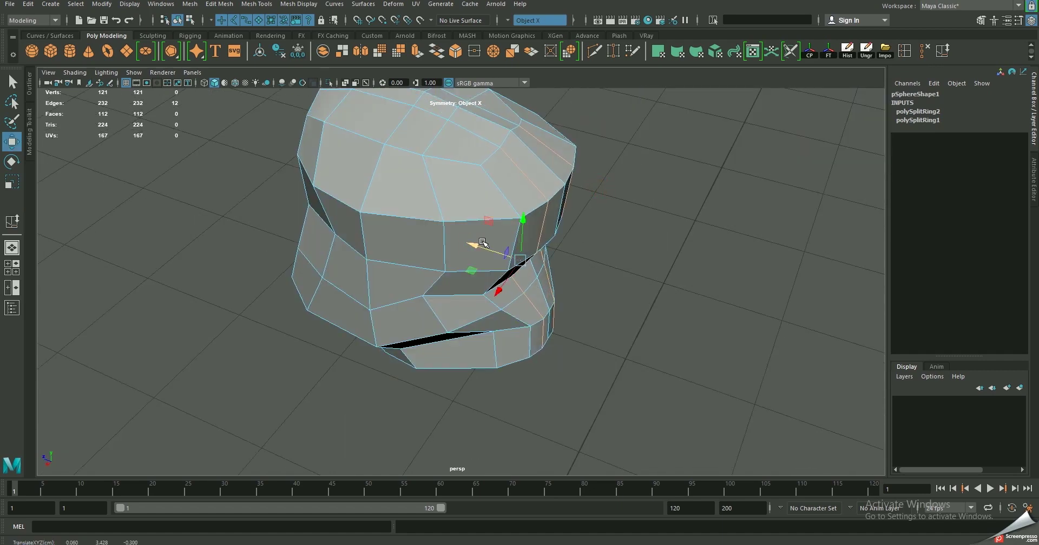
pyautogui.press('3')
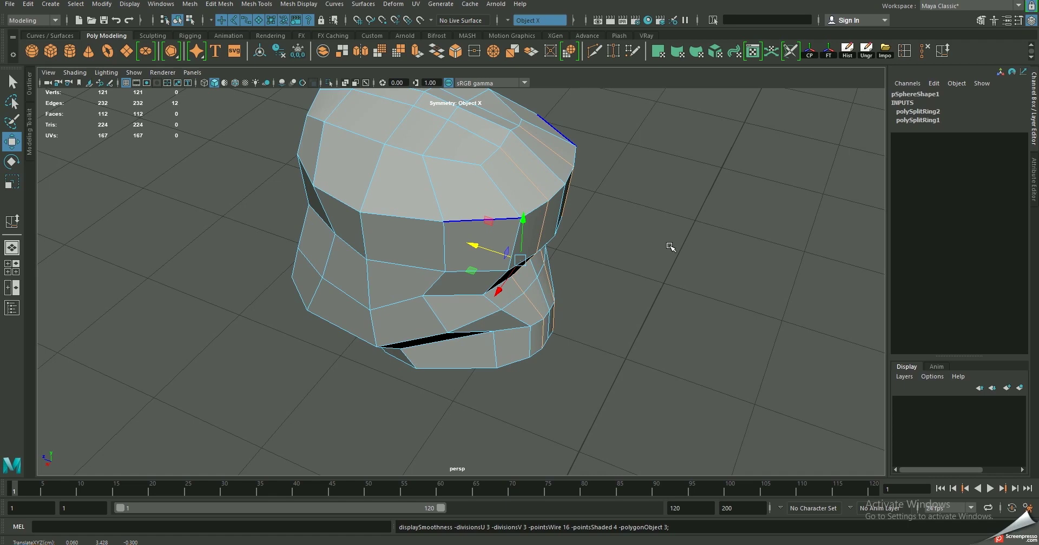
# Slide the selected mouth-opening edges with the Modeling Toolkit's slide option
pyautogui.click(980, 20)
pyautogui.moveTo(587, 278)
pyautogui.keyDown('alt'); pyautogui.mouseDown()
pyautogui.moveTo(499, 232)
pyautogui.moveTo(497, 310)
pyautogui.mouseUp(); pyautogui.keyUp('alt')
pyautogui.press('w')
pyautogui.click(942, 51)
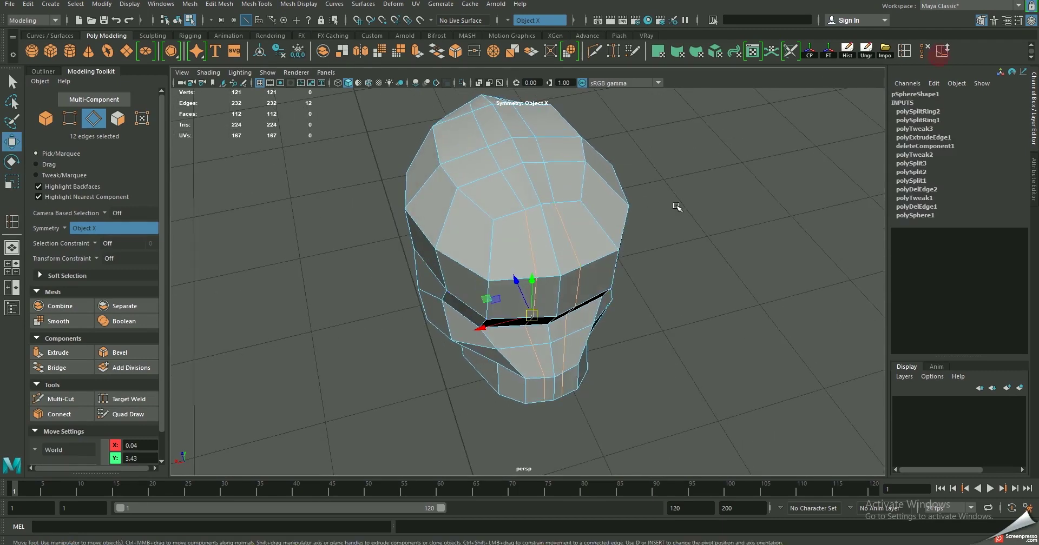
pyautogui.keyDown('alt'); pyautogui.moveTo(589, 218); pyautogui.dragTo(620, 218); pyautogui.keyUp('alt')
# Save the scene, then select and move the four mouth edges into place
pyautogui.hotkey('ctrl', 's')
pyautogui.click(494, 281)
pyautogui.moveTo(557, 181)
pyautogui.keyDown('alt'); pyautogui.mouseDown()
pyautogui.moveTo(585, 343)
pyautogui.moveTo(500, 178)
pyautogui.moveTo(534, 256)
pyautogui.moveTo(507, 303)
pyautogui.mouseUp(); pyautogui.keyUp('alt')
pyautogui.click(568, 291)
pyautogui.press('w')
# Return to Object mode and delete the head mesh's construction history
pyautogui.press('F8')
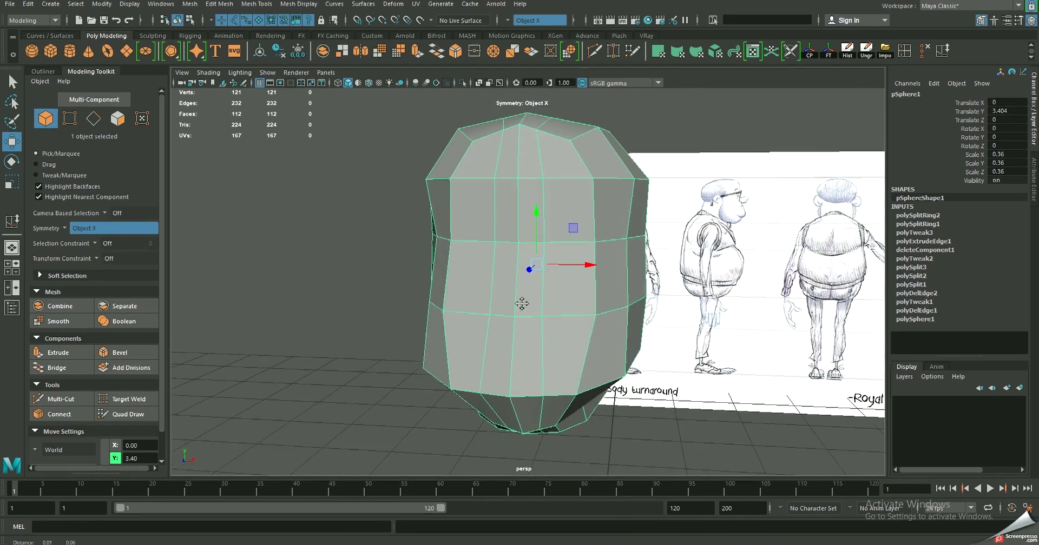
pyautogui.keyDown('alt'); pyautogui.moveTo(522, 260); pyautogui.dragTo(512, 268); pyautogui.keyUp('alt')
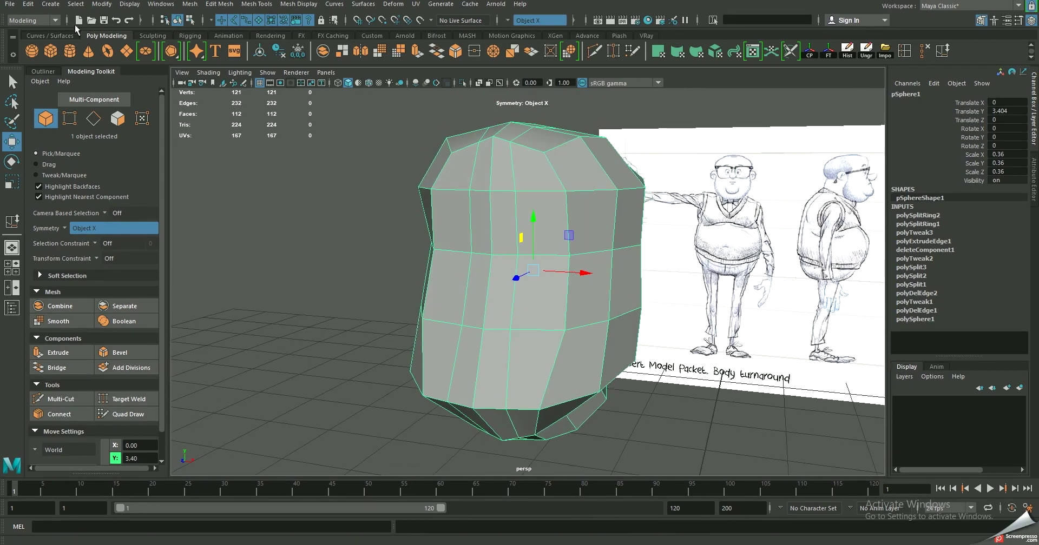
pyautogui.click(28, 4)
pyautogui.moveTo(112, 102)
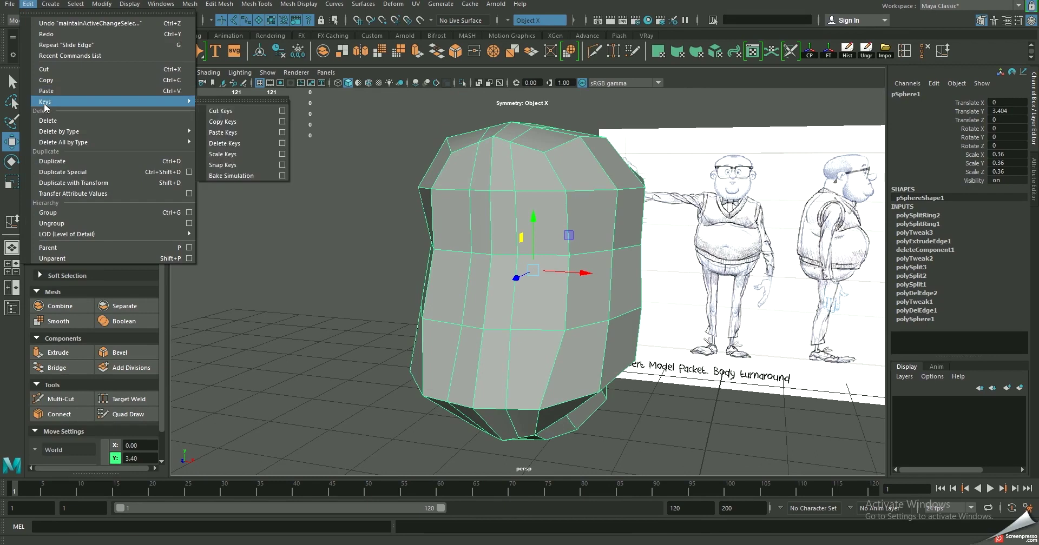
pyautogui.click(228, 141)
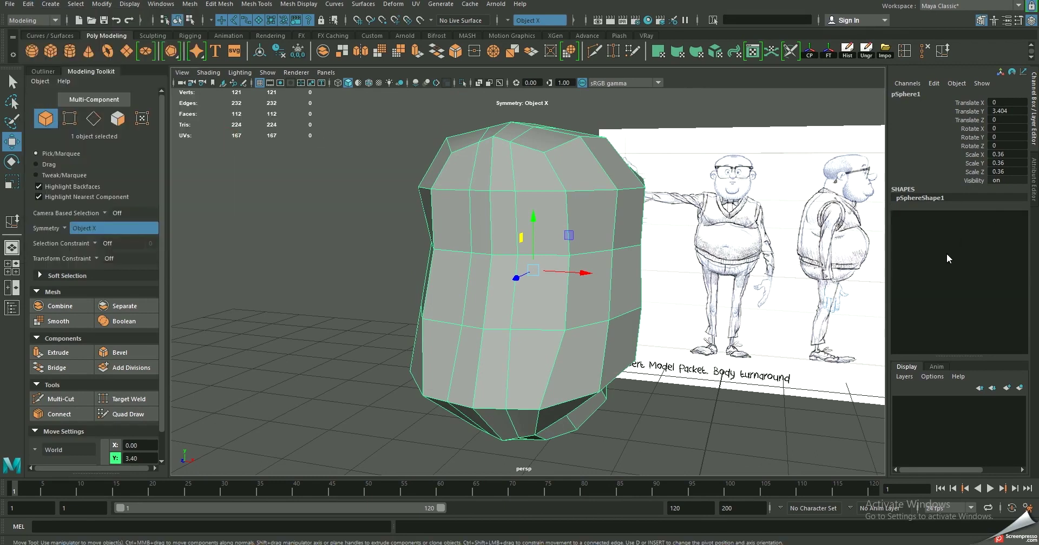
# Save the scene, continuing past the Student Version warning
pyautogui.press('q')
pyautogui.keyDown('alt'); pyautogui.moveTo(476, 210); pyautogui.dragTo(476, 214); pyautogui.keyUp('alt')
pyautogui.hotkey('ctrl', 's')
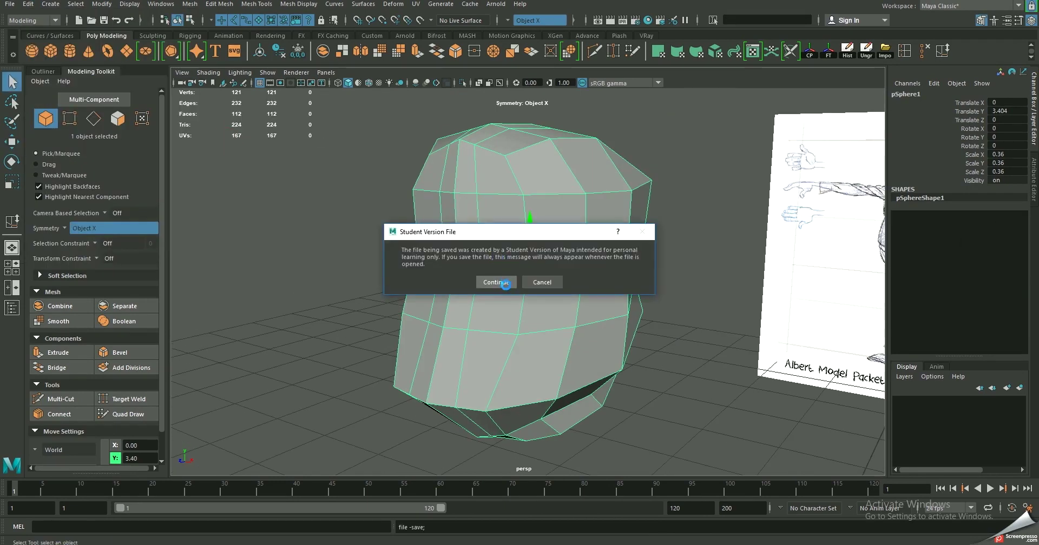
pyautogui.click(505, 284)
pyautogui.press('w')
# Collapse the Modeling Toolkit panel and turn the view to face the reference sheet
pyautogui.keyDown('alt'); pyautogui.moveTo(476, 217); pyautogui.dragTo(570, 210); pyautogui.keyUp('alt')
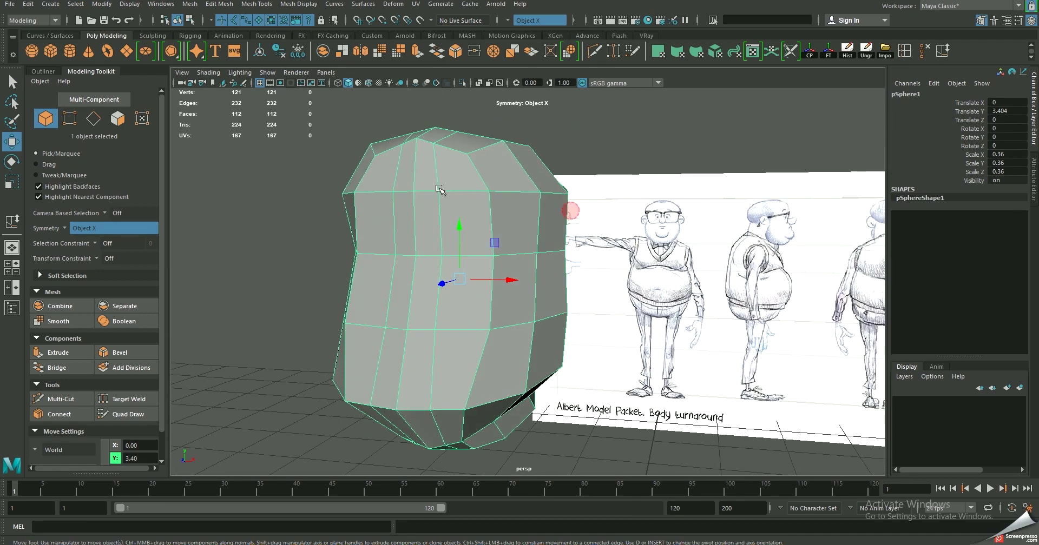
pyautogui.click(99, 70)
pyautogui.moveTo(459, 199)
pyautogui.keyDown('alt'); pyautogui.mouseDown()
pyautogui.moveTo(531, 223)
pyautogui.moveTo(810, 195)
pyautogui.mouseUp(); pyautogui.keyUp('alt')
pyautogui.moveTo(503, 194)
pyautogui.keyDown('alt'); pyautogui.mouseDown()
pyautogui.moveTo(456, 211)
pyautogui.moveTo(598, 209)
pyautogui.mouseUp(); pyautogui.keyUp('alt')
# Compare the head with the reference in an enlarged front view
pyautogui.press('F9')
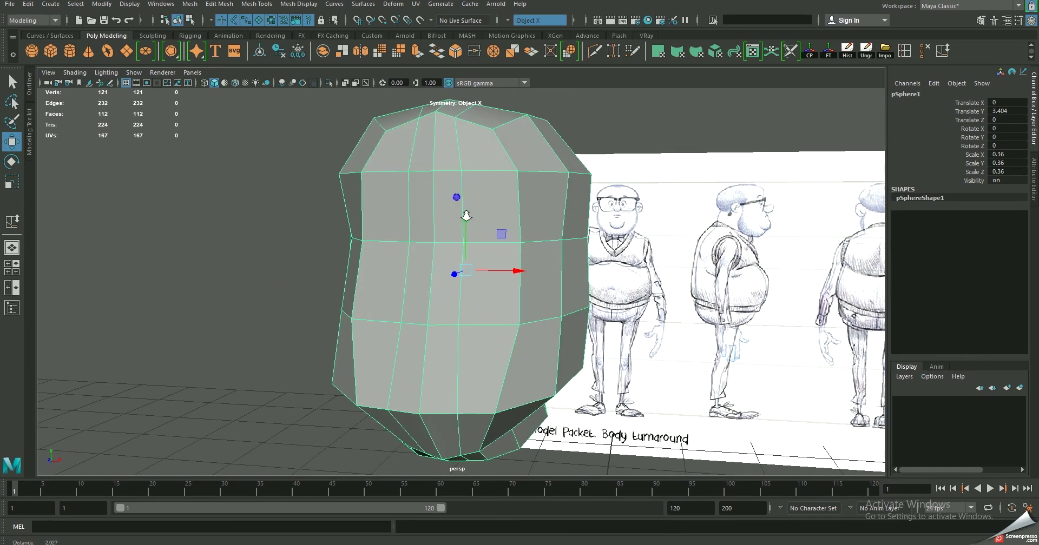
pyautogui.click(464, 242)
pyautogui.press('space')
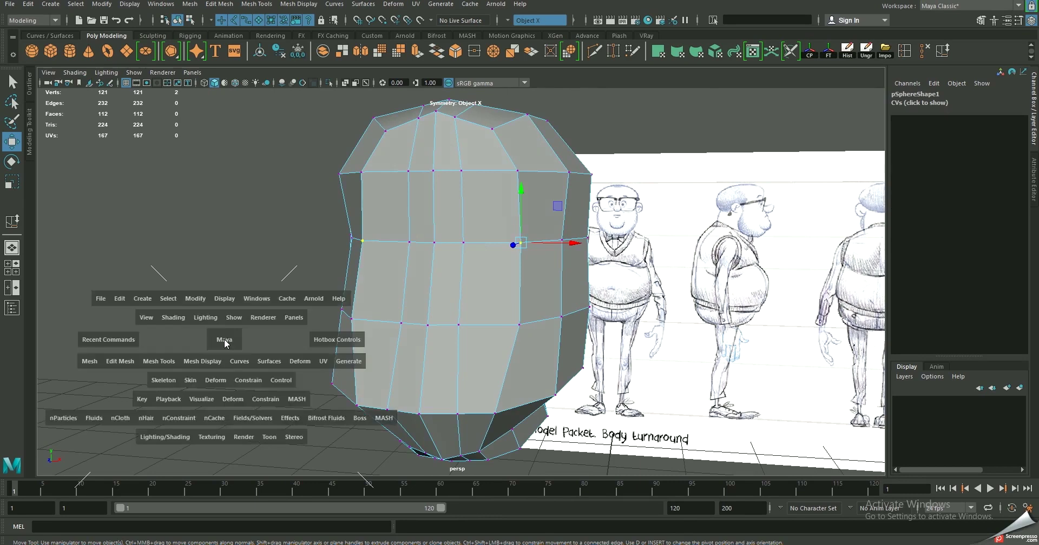
pyautogui.press('space')
pyautogui.scroll(-2, 452, 260)
pyautogui.scroll(-1, 447, 283)
pyautogui.scroll(-2, 523, 245)
pyautogui.press('space')
pyautogui.press('space')
pyautogui.moveTo(514, 227)
pyautogui.keyDown('alt'); pyautogui.mouseDown()
pyautogui.moveTo(506, 204)
pyautogui.moveTo(485, 266)
pyautogui.mouseUp(); pyautogui.keyUp('alt')
# Select a vertical edge loop and slide it along X to match the drawing's width
pyautogui.keyDown('alt'); pyautogui.moveTo(489, 209); pyautogui.dragTo(482, 211); pyautogui.keyUp('alt')
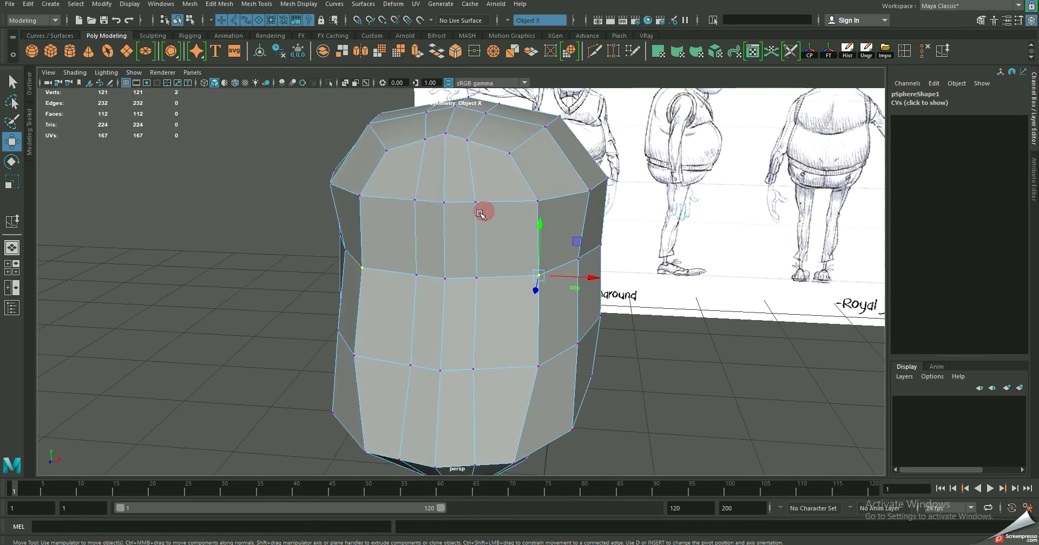
pyautogui.moveTo(461, 174); pyautogui.dragTo(461, 146, button='right')
pyautogui.doubleClick(464, 155)
pyautogui.moveTo(542, 291)
pyautogui.mouseDown()
pyautogui.moveTo(380, 338)
pyautogui.moveTo(555, 276)
pyautogui.mouseUp()
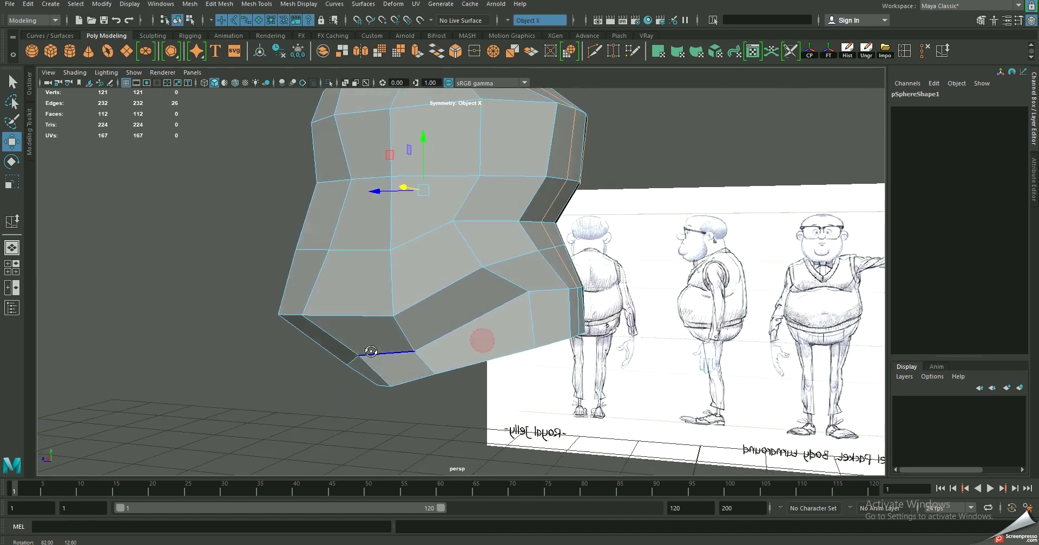
pyautogui.keyDown('alt'); pyautogui.moveTo(420, 240); pyautogui.dragTo(568, 253); pyautogui.keyUp('alt')
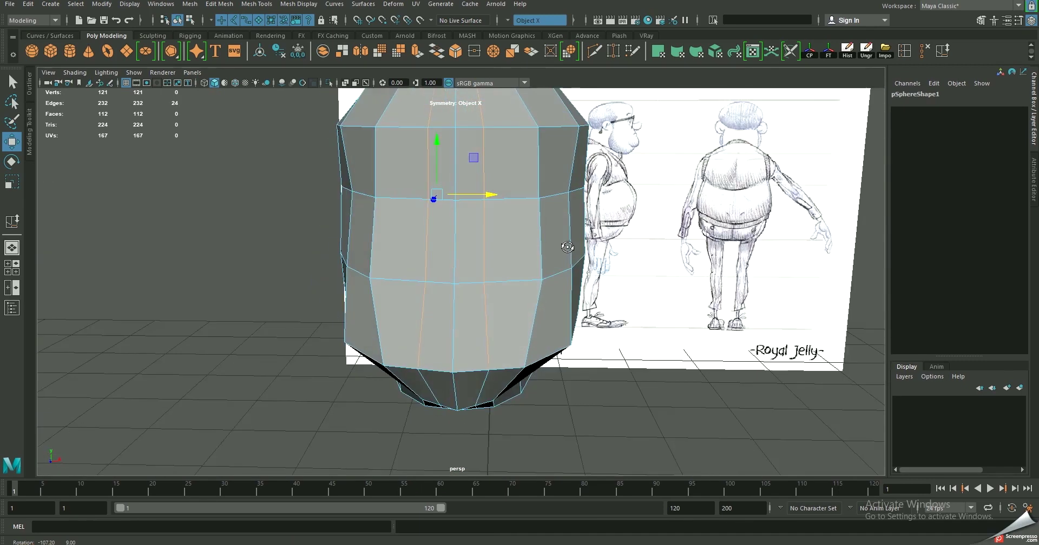
pyautogui.moveTo(494, 200); pyautogui.dragTo(529, 195)
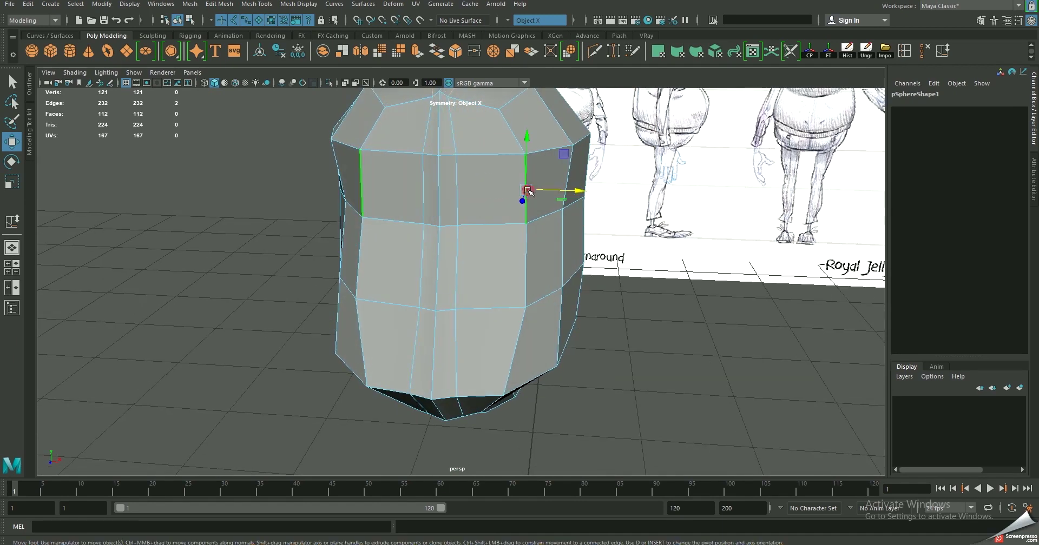
pyautogui.moveTo(569, 236)
pyautogui.mouseDown()
pyautogui.moveTo(552, 231)
pyautogui.moveTo(579, 232)
pyautogui.mouseUp()
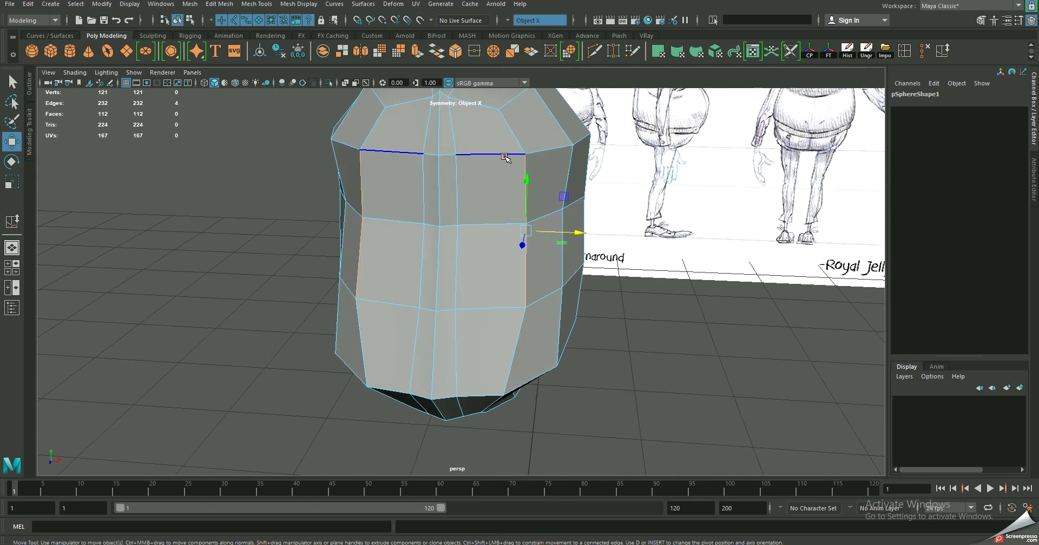
# Undo a test edge-ring split and return to Object mode
pyautogui.keyDown('shift'); pyautogui.moveTo(523, 119); pyautogui.dragTo(493, 212, button='right'); pyautogui.keyUp('shift')
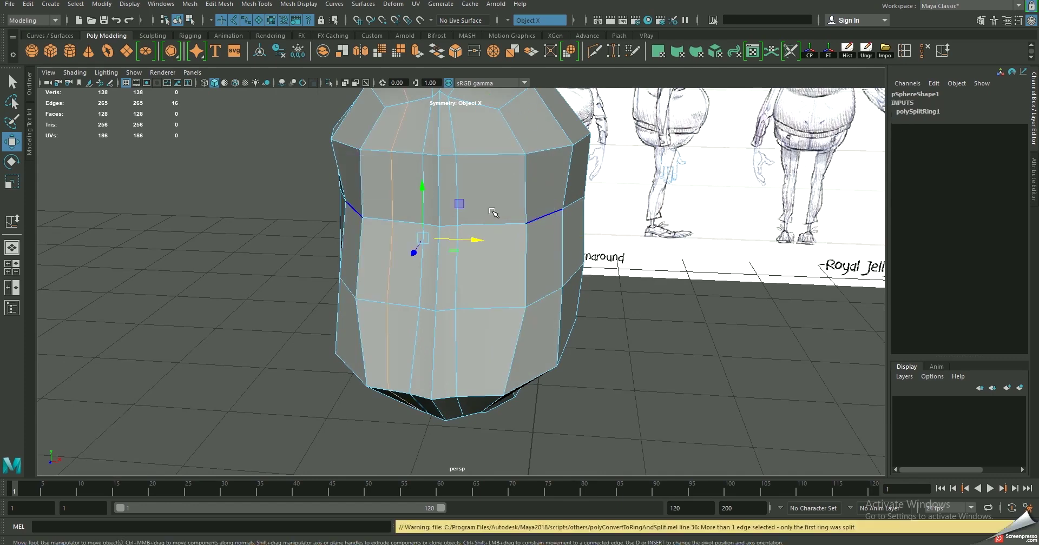
pyautogui.click(496, 158)
pyautogui.hotkey('ctrl', 'z')
pyautogui.keyDown('alt'); pyautogui.moveTo(499, 161); pyautogui.dragTo(463, 234); pyautogui.keyUp('alt')
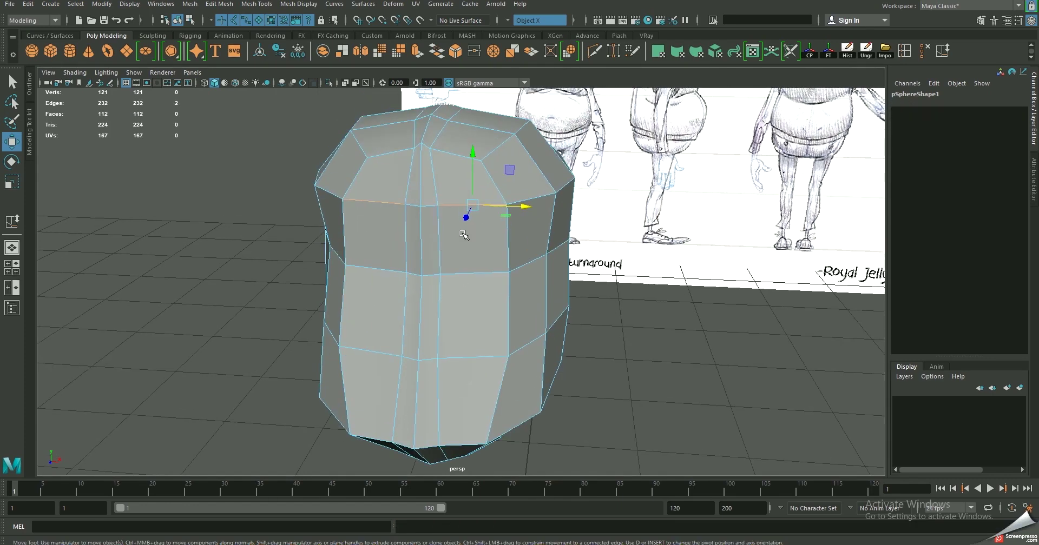
pyautogui.moveTo(479, 165)
pyautogui.mouseDown(button='right')
pyautogui.moveTo(508, 132)
pyautogui.moveTo(467, 160)
pyautogui.mouseUp(button='right')
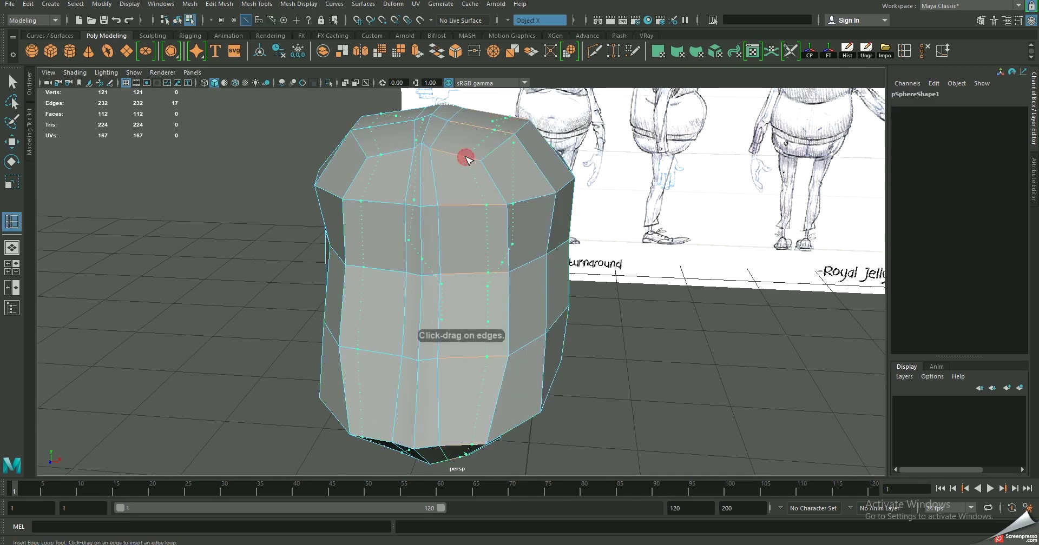
# Insert two more mirrored vertical edge loops, bringing the head to 155 vertices
pyautogui.click(457, 156)
pyautogui.keyDown('alt'); pyautogui.moveTo(460, 162); pyautogui.dragTo(447, 194); pyautogui.keyUp('alt')
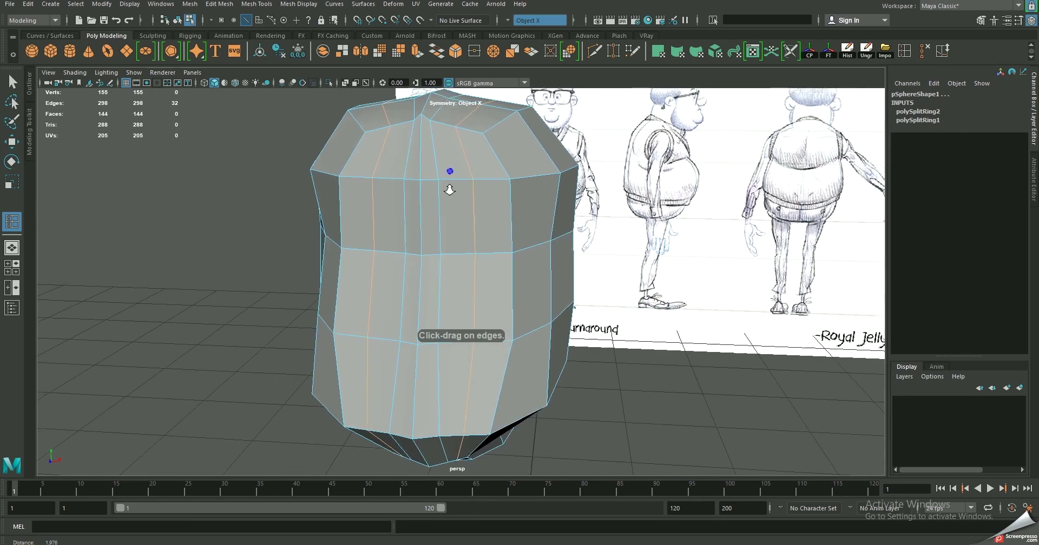
pyautogui.press('w')
pyautogui.click(432, 186)
pyautogui.moveTo(432, 186); pyautogui.dragTo(462, 154, button='right')
pyautogui.moveTo(463, 154)
pyautogui.keyDown('alt'); pyautogui.mouseDown()
pyautogui.moveTo(431, 165)
pyautogui.moveTo(448, 196)
pyautogui.moveTo(348, 204)
pyautogui.mouseUp(); pyautogui.keyUp('alt')
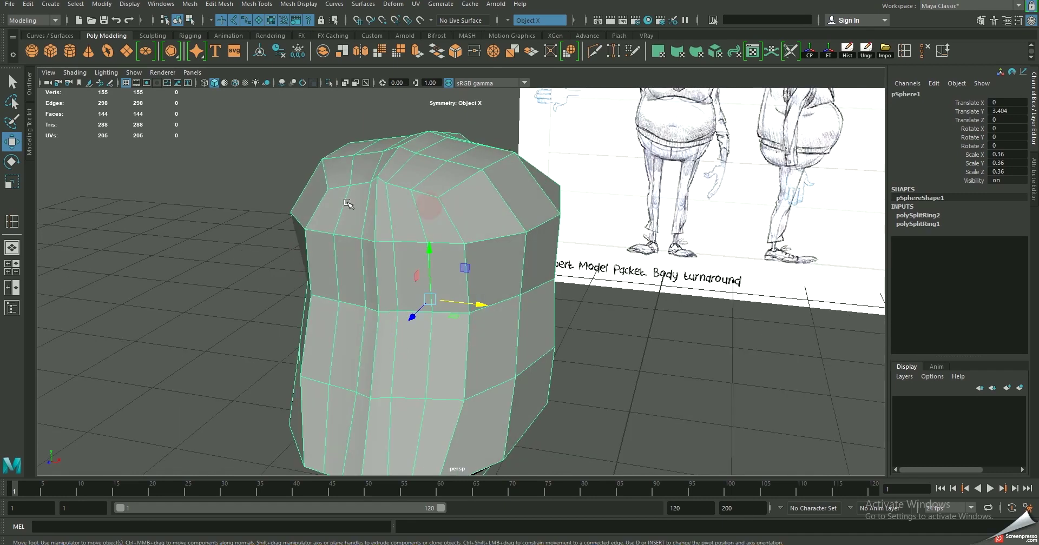
pyautogui.click(145, 40)
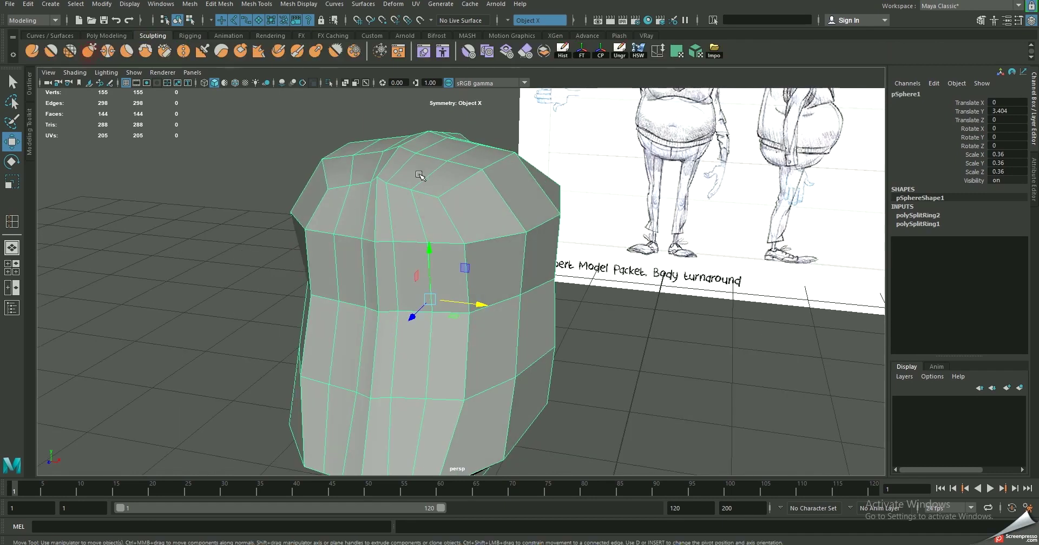
# Pick the Grab sculpt brush and review its settings with both reference planes in view
pyautogui.click(89, 51)
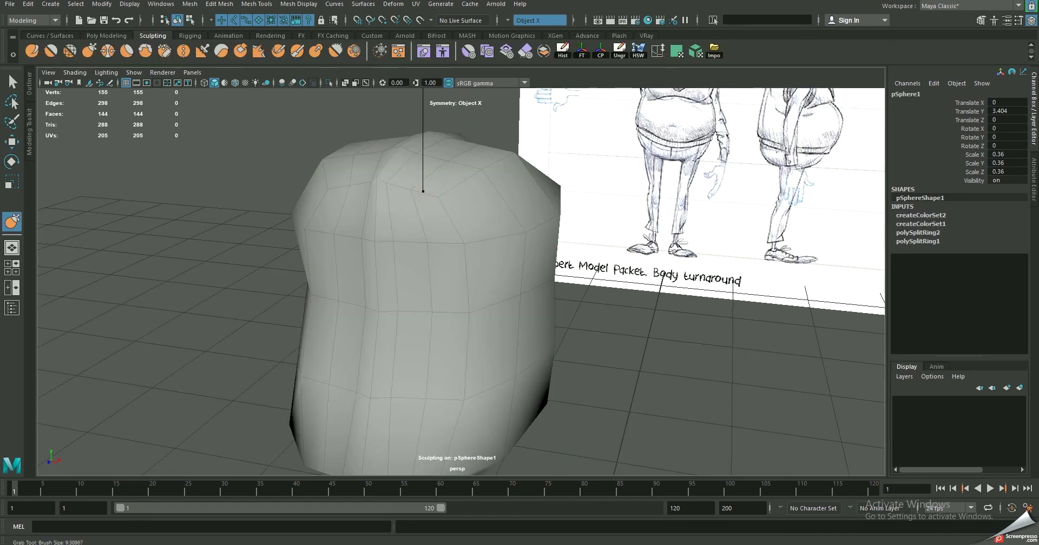
pyautogui.scroll(-3, 447, 248)
pyautogui.keyDown('alt'); pyautogui.moveTo(476, 240); pyautogui.dragTo(416, 216, button='right'); pyautogui.keyUp('alt')
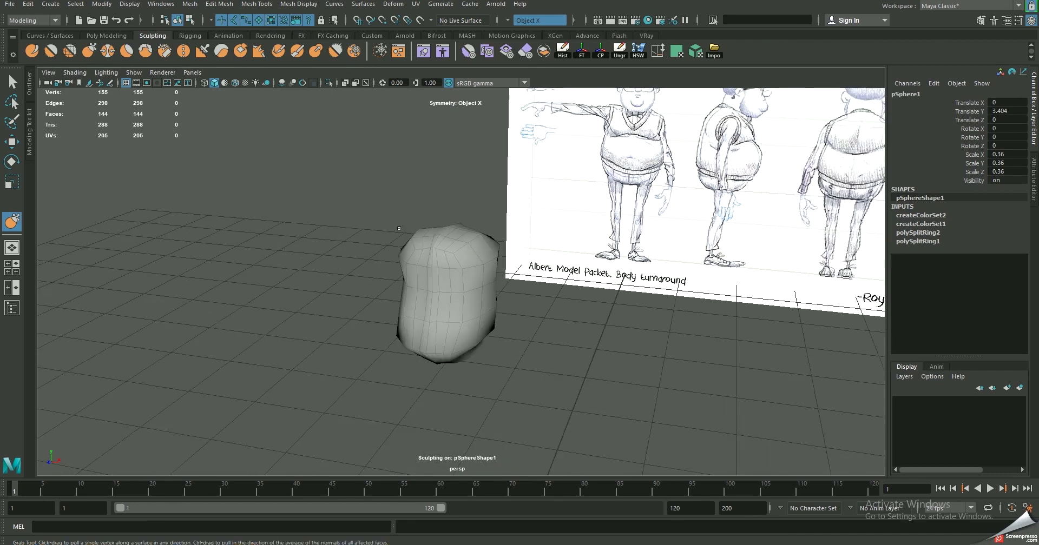
pyautogui.scroll(2, 416, 216)
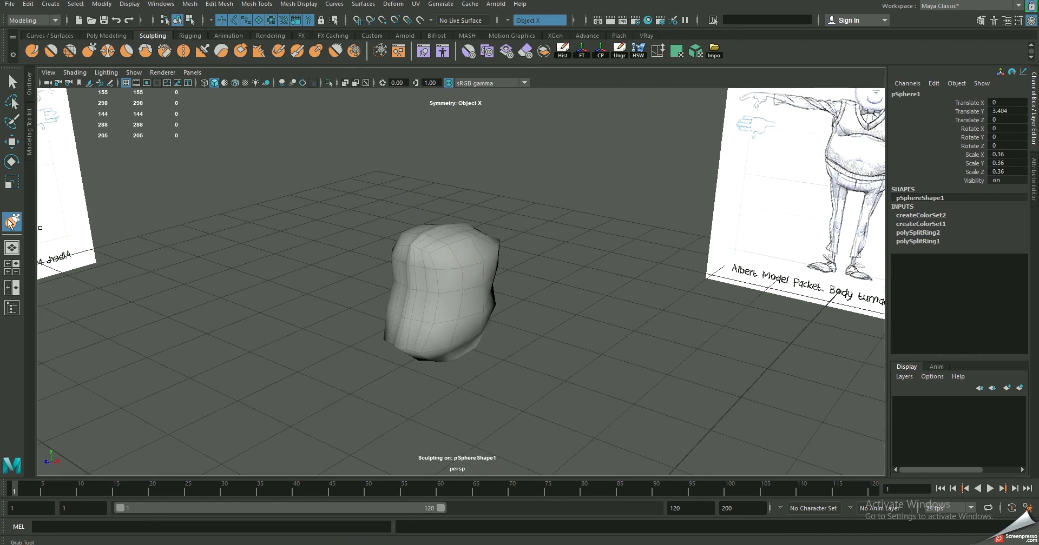
pyautogui.doubleClick(12, 222)
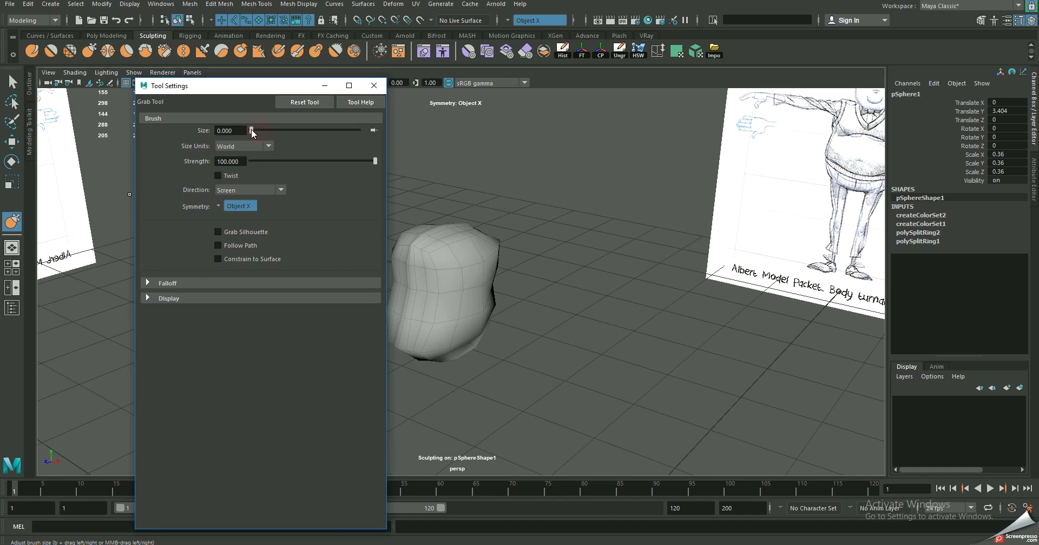
pyautogui.click(373, 86)
# Resize the brush and pull the head's top and lower side toward the drawing outline
pyautogui.scroll(1, 424, 236)
pyautogui.scroll(-2, 425, 236)
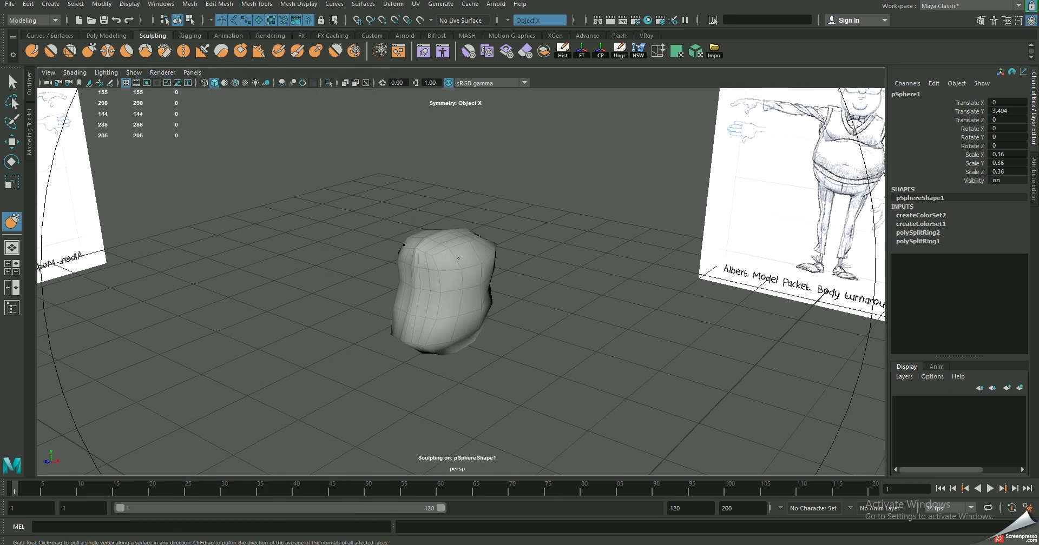
pyautogui.moveTo(456, 259)
pyautogui.mouseDown()
pyautogui.moveTo(466, 259)
pyautogui.moveTo(379, 259)
pyautogui.moveTo(399, 232)
pyautogui.mouseUp()
pyautogui.scroll(3, 449, 264)
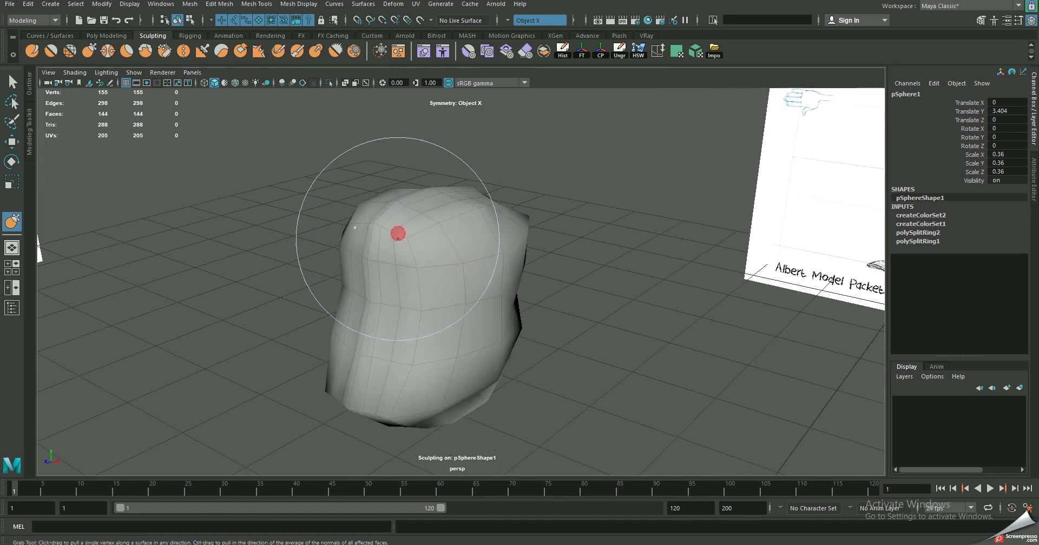
pyautogui.moveTo(475, 195); pyautogui.dragTo(509, 209)
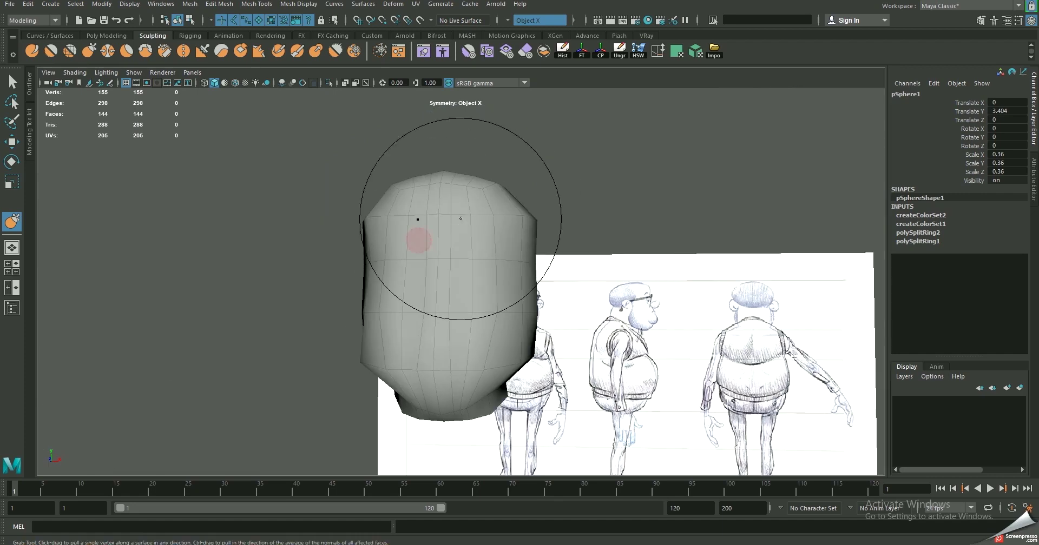
pyautogui.moveTo(448, 266)
pyautogui.mouseDown()
pyautogui.moveTo(448, 294)
pyautogui.moveTo(347, 274)
pyautogui.moveTo(447, 255)
pyautogui.moveTo(473, 225)
pyautogui.moveTo(474, 235)
pyautogui.moveTo(399, 220)
pyautogui.moveTo(433, 216)
pyautogui.moveTo(481, 235)
pyautogui.moveTo(466, 230)
pyautogui.mouseUp()
pyautogui.press('w')
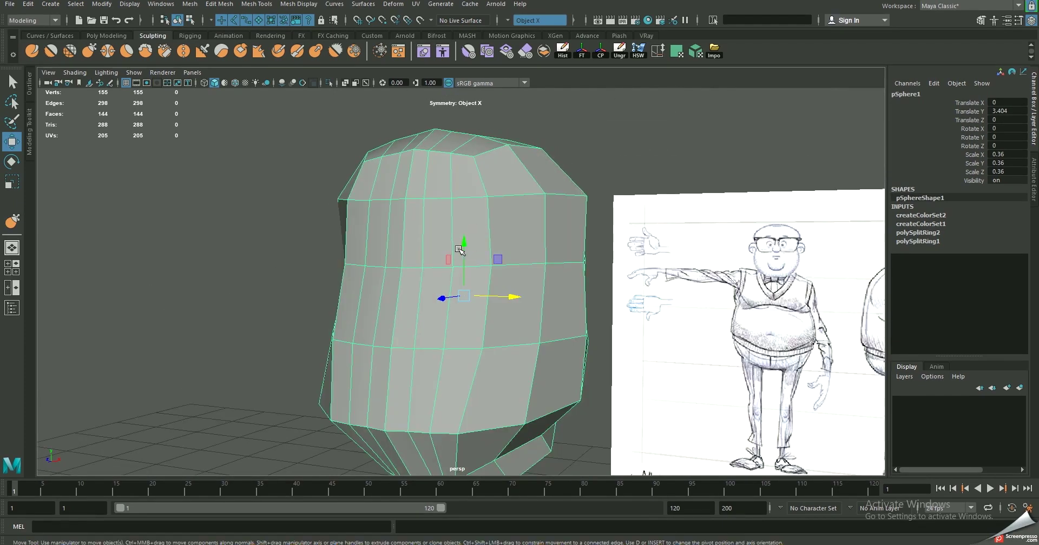
# Insert a first horizontal edge loop around the head with the Insert Edge Loop Tool
pyautogui.moveTo(760, 250)
pyautogui.keyDown('alt'); pyautogui.mouseDown()
pyautogui.moveTo(502, 248)
pyautogui.moveTo(499, 224)
pyautogui.mouseUp(); pyautogui.keyUp('alt')
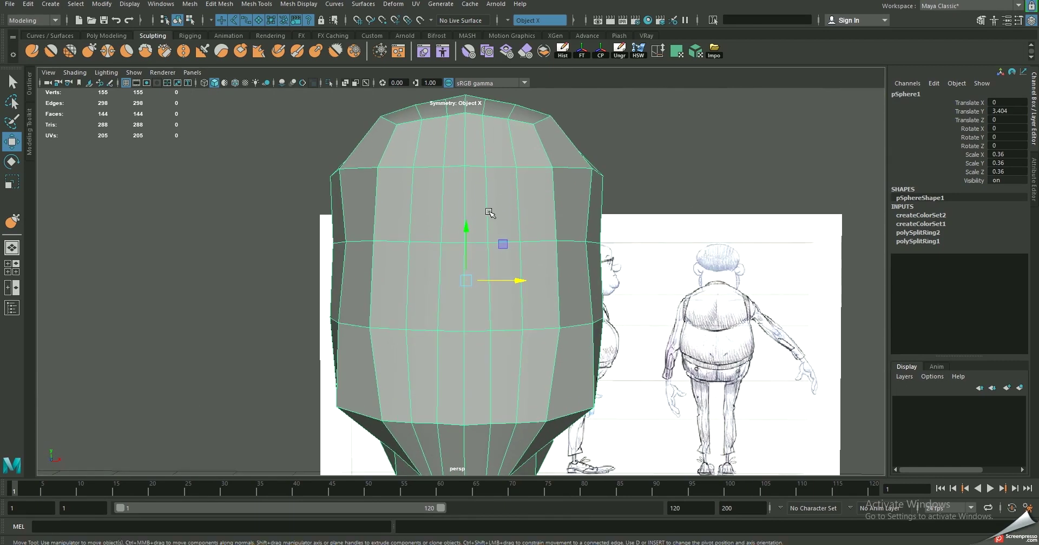
pyautogui.moveTo(484, 190)
pyautogui.keyDown('alt'); pyautogui.mouseDown()
pyautogui.moveTo(440, 181)
pyautogui.moveTo(442, 191)
pyautogui.mouseUp(); pyautogui.keyUp('alt')
pyautogui.keyDown('shift'); pyautogui.moveTo(442, 191); pyautogui.dragTo(418, 210, button='right'); pyautogui.keyUp('shift')
pyautogui.click(416, 208)
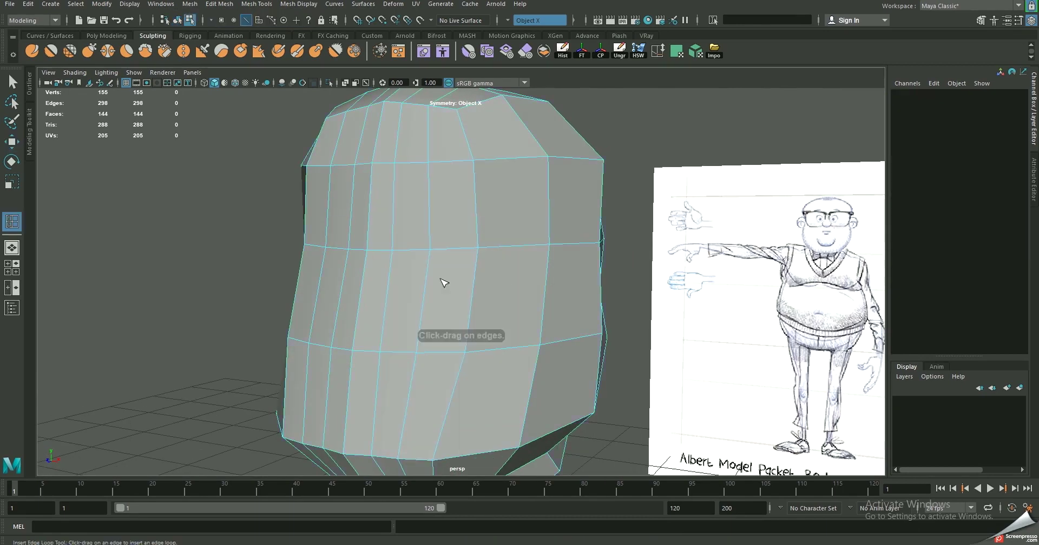
pyautogui.click(476, 286)
pyautogui.press('w')
# Add a second horizontal edge loop near the top of the head
pyautogui.moveTo(473, 284)
pyautogui.keyDown('alt'); pyautogui.mouseDown()
pyautogui.moveTo(457, 227)
pyautogui.moveTo(485, 232)
pyautogui.moveTo(457, 215)
pyautogui.mouseUp(); pyautogui.keyUp('alt')
pyautogui.moveTo(476, 177)
pyautogui.mouseDown(button='right')
pyautogui.moveTo(552, 128)
pyautogui.moveTo(511, 140)
pyautogui.mouseUp(button='right')
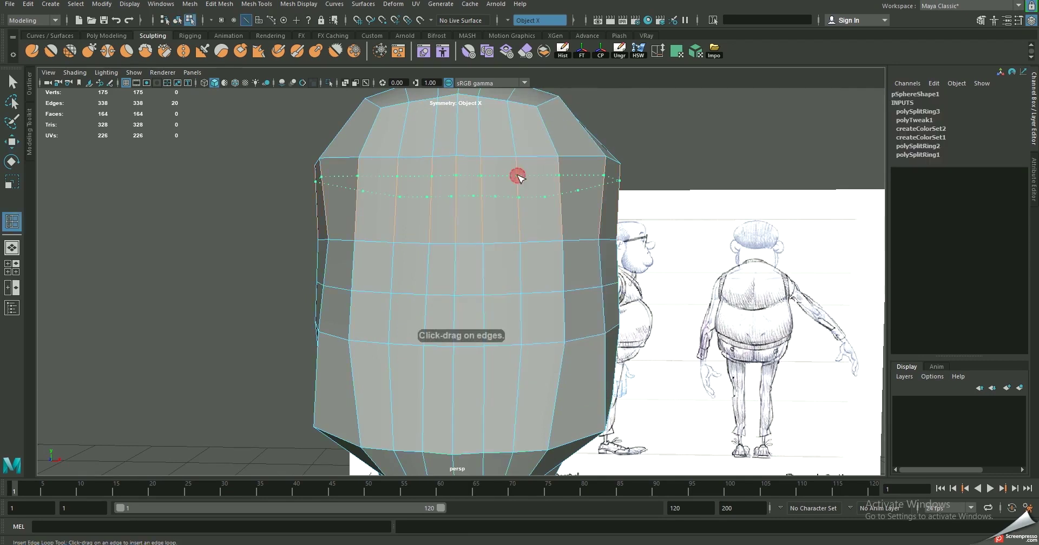
pyautogui.click(519, 180)
pyautogui.press('w')
pyautogui.keyDown('alt'); pyautogui.moveTo(515, 174); pyautogui.dragTo(475, 232); pyautogui.keyUp('alt')
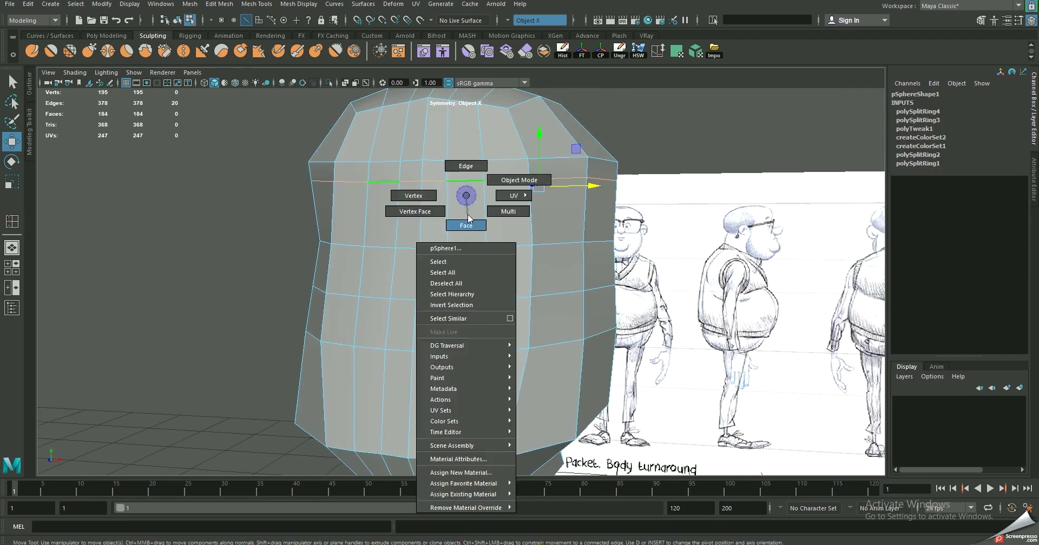
# Select the two eye-area faces and check them against the front drawing
pyautogui.moveTo(464, 217); pyautogui.dragTo(463, 224, button='right')
pyautogui.click(468, 234)
pyautogui.keyDown('shift'); pyautogui.click(469, 260); pyautogui.keyUp('shift')
pyautogui.moveTo(469, 259)
pyautogui.keyDown('alt'); pyautogui.mouseDown()
pyautogui.moveTo(335, 303)
pyautogui.moveTo(255, 347)
pyautogui.mouseUp(); pyautogui.keyUp('alt')
pyautogui.press('space')
pyautogui.press('space')
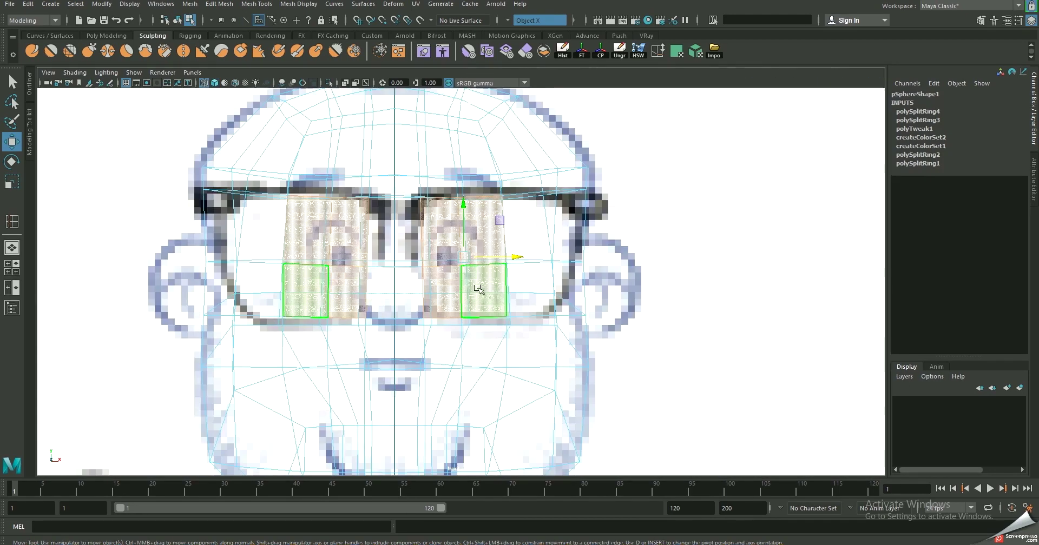
pyautogui.press('space')
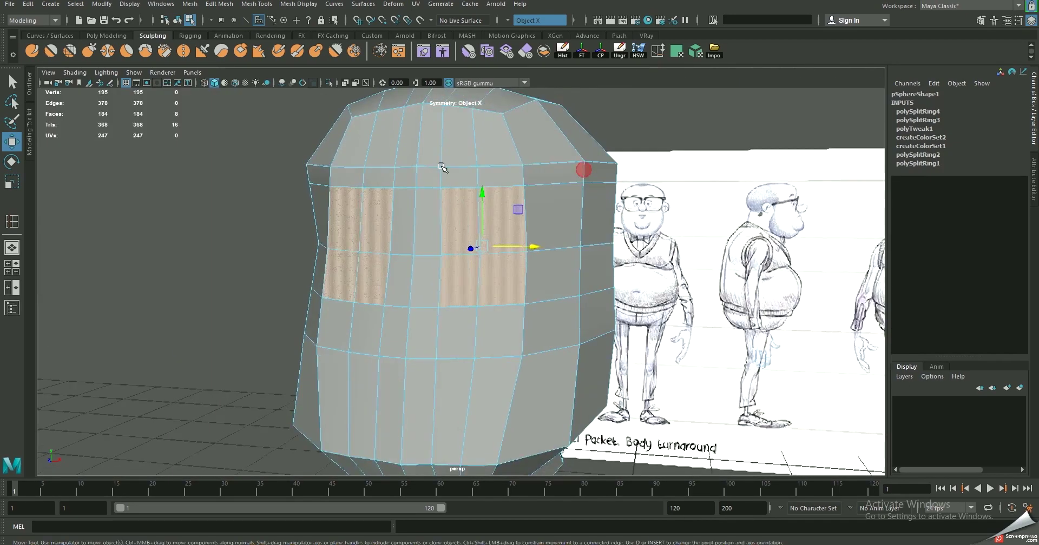
# Extrude the eye faces with Ctrl+E, scale them into small insets, and return to Object Mode
pyautogui.hotkey('ctrl', 'e')
pyautogui.keyDown('alt'); pyautogui.moveTo(473, 232); pyautogui.dragTo(463, 234); pyautogui.keyUp('alt')
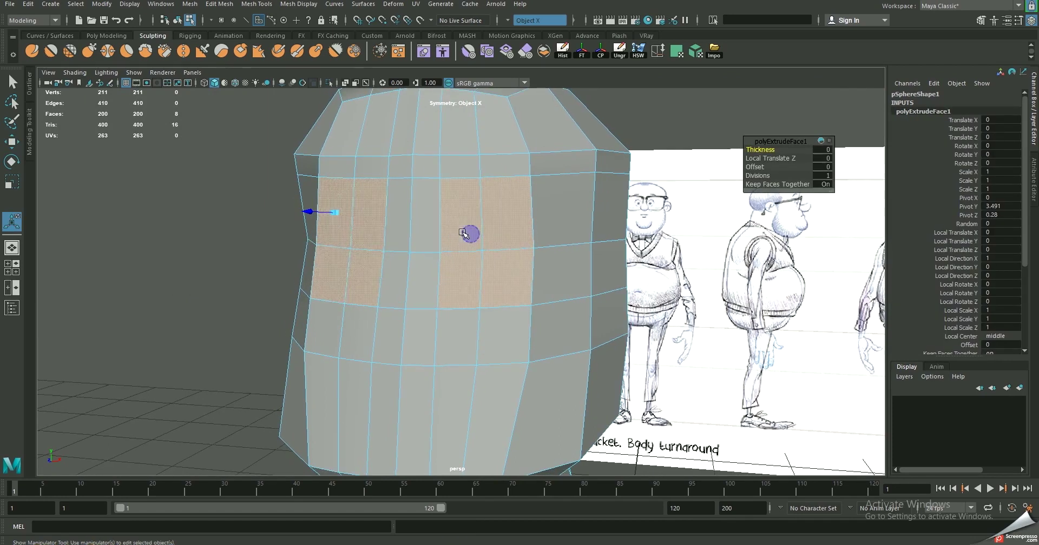
pyautogui.moveTo(335, 212)
pyautogui.mouseDown()
pyautogui.moveTo(308, 202)
pyautogui.moveTo(413, 284)
pyautogui.moveTo(427, 276)
pyautogui.mouseUp()
pyautogui.press('w')
pyautogui.hotkey('ctrl', 'z')
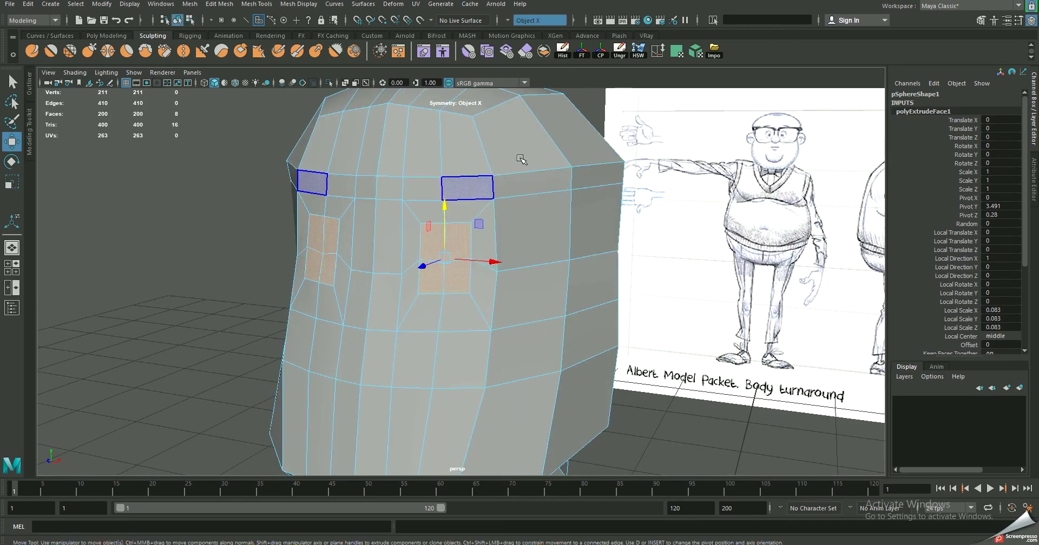
pyautogui.press('F8')
pyautogui.keyDown('alt'); pyautogui.moveTo(463, 181); pyautogui.dragTo(514, 228); pyautogui.keyUp('alt')
# Turn symmetry off and delete the centre column and left half of the head's faces
pyautogui.click(540, 20)
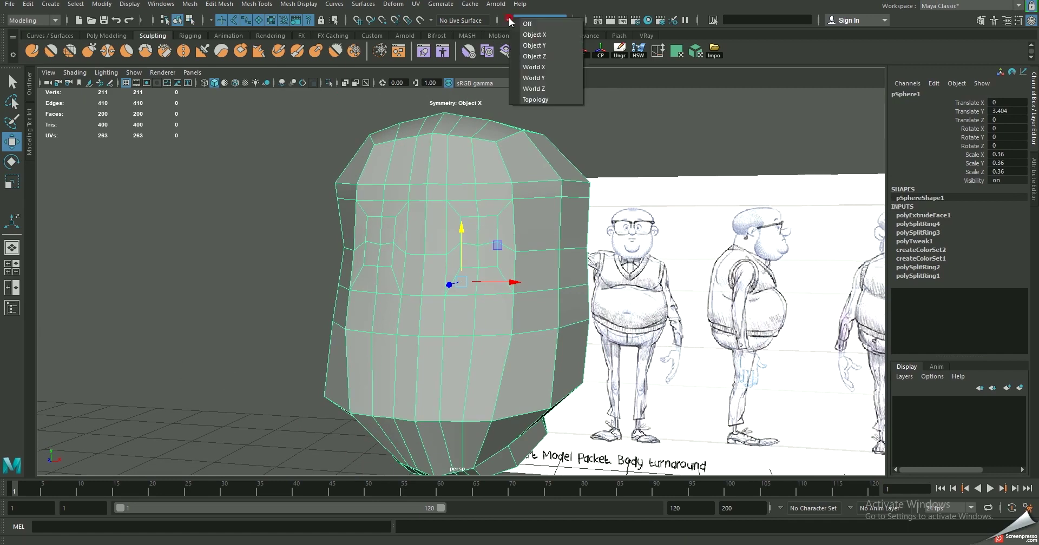
pyautogui.click(535, 24)
pyautogui.keyDown('alt'); pyautogui.moveTo(541, 157); pyautogui.dragTo(475, 158); pyautogui.keyUp('alt')
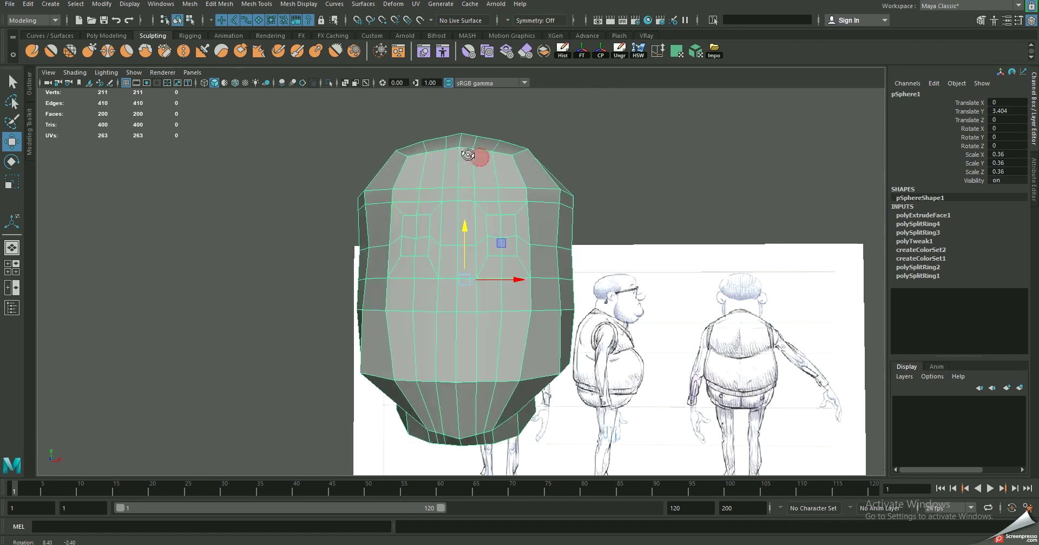
pyautogui.press('F11')
pyautogui.keyDown('shift'); pyautogui.doubleClick(449, 193); pyautogui.keyUp('shift')
pyautogui.press('Delete')
pyautogui.moveTo(433, 195); pyautogui.dragTo(346, 449)
pyautogui.press('Delete')
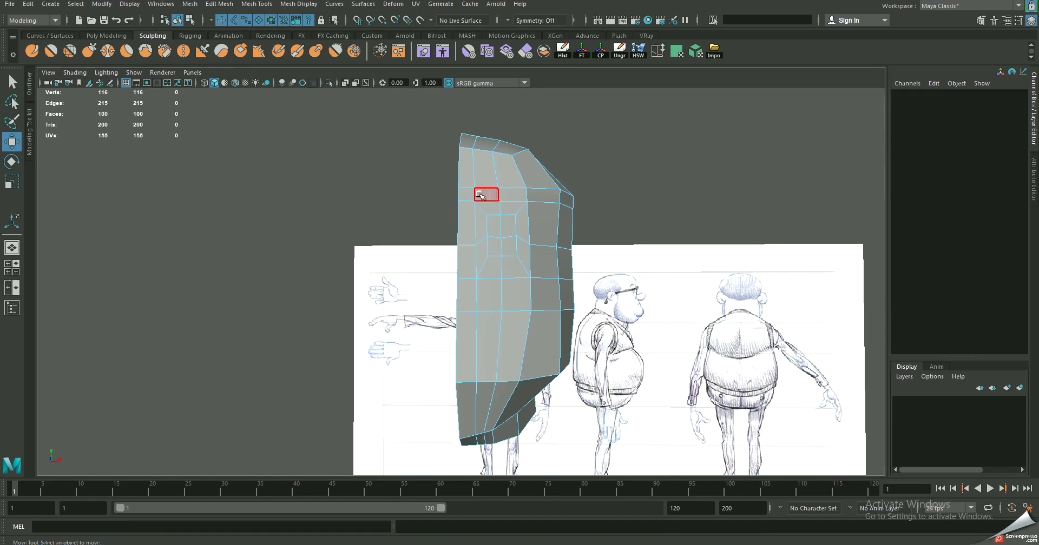
pyautogui.moveTo(480, 195); pyautogui.dragTo(541, 162, button='right')
pyautogui.moveTo(541, 162)
pyautogui.keyDown('alt'); pyautogui.mouseDown()
pyautogui.moveTo(485, 199)
pyautogui.moveTo(541, 237)
pyautogui.moveTo(8, 73)
pyautogui.mouseUp(); pyautogui.keyUp('alt')
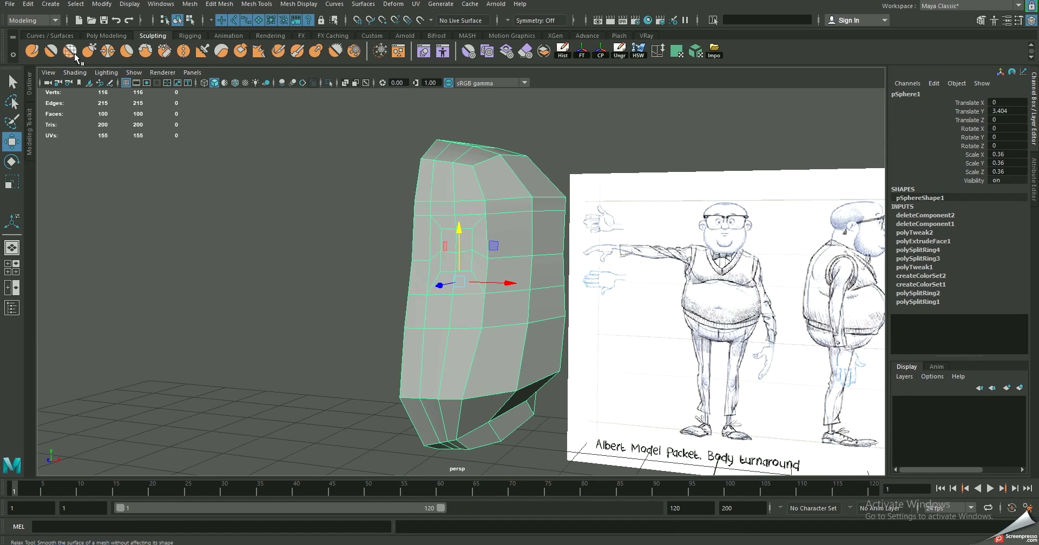
# Create a mirrored instance of the half head via Duplicate Special with Instance and Scale X -1
pyautogui.click(28, 4)
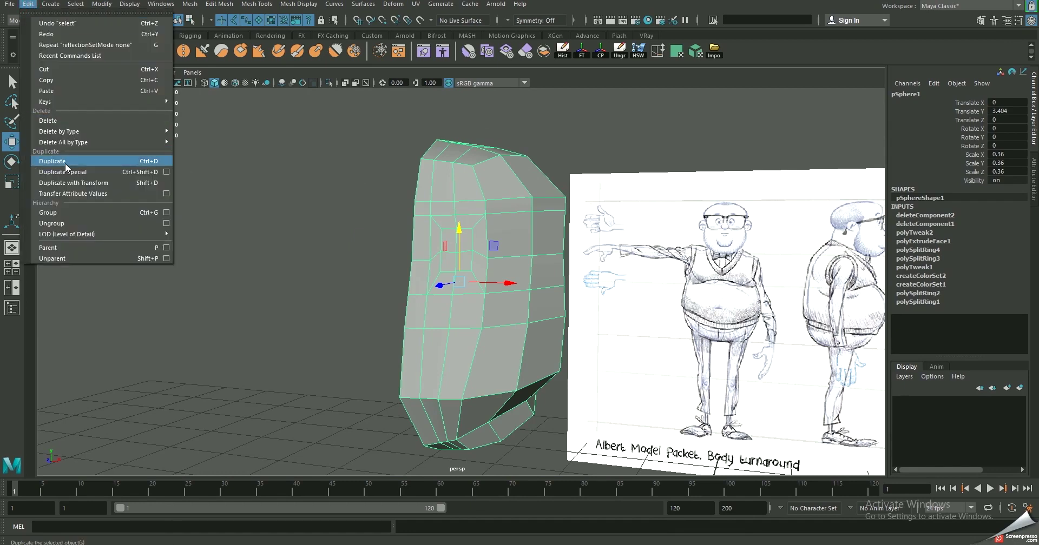
pyautogui.click(166, 172)
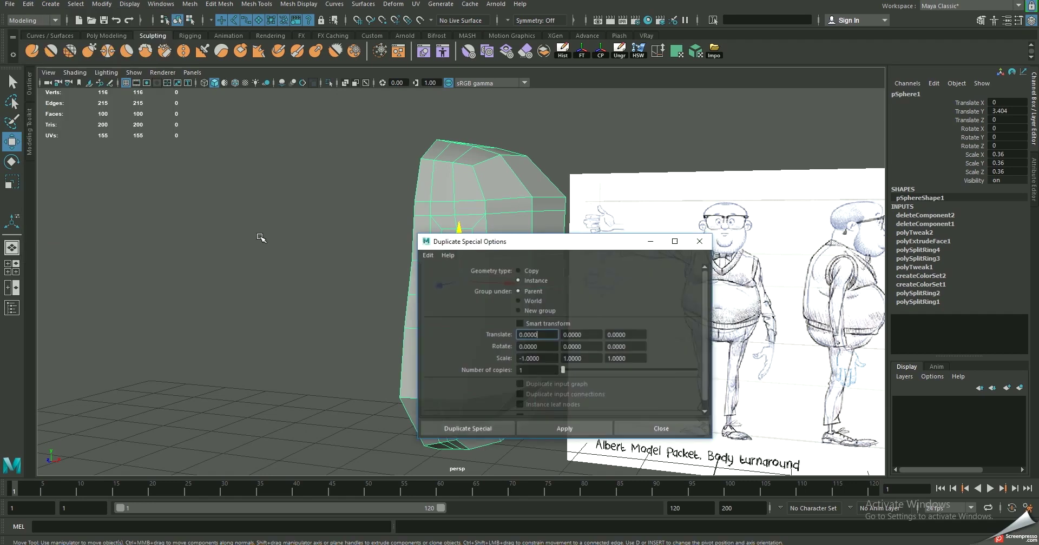
pyautogui.moveTo(540, 242); pyautogui.dragTo(610, 200)
pyautogui.click(496, 212)
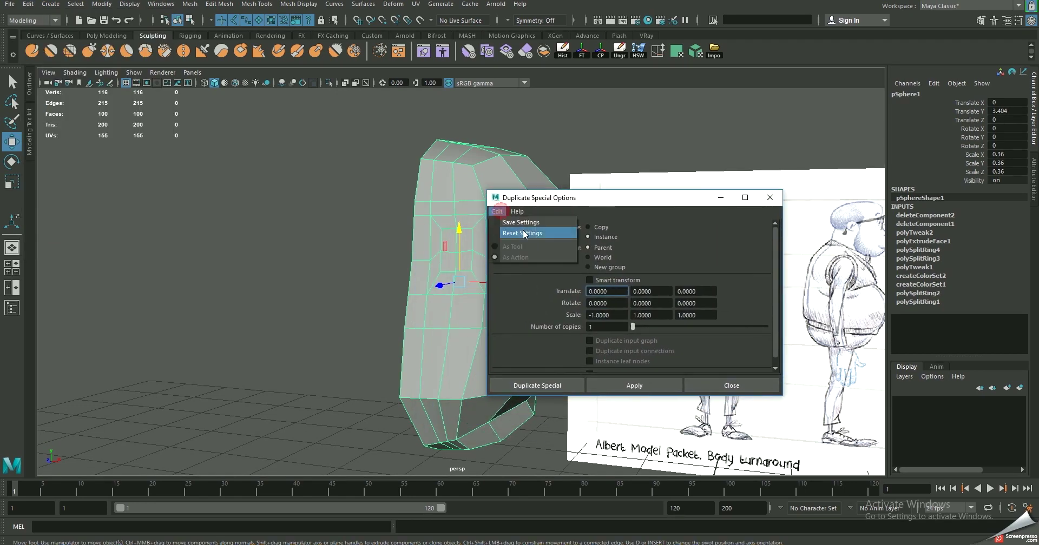
pyautogui.click(530, 233)
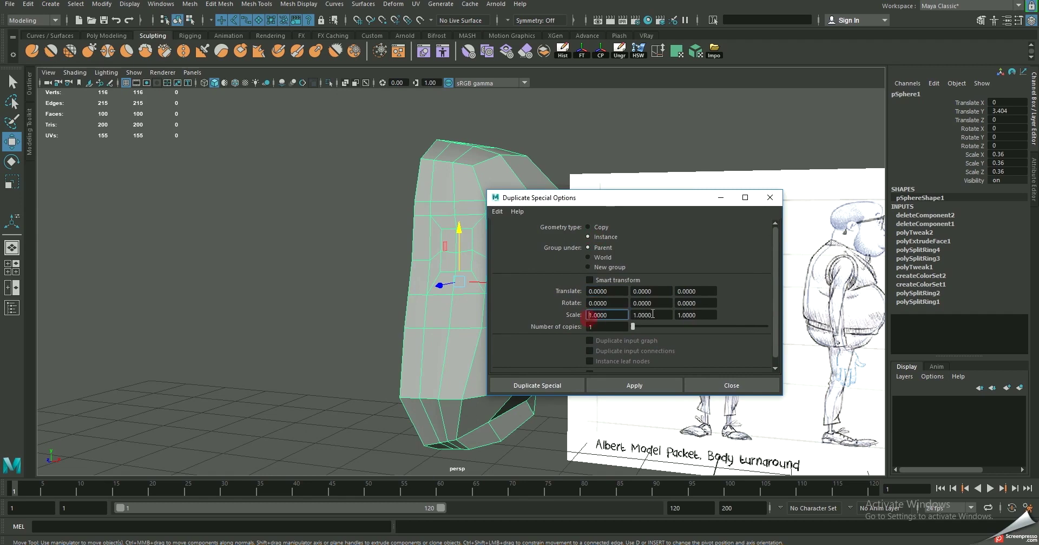
pyautogui.click(553, 389)
pyautogui.moveTo(436, 337)
pyautogui.keyDown('alt'); pyautogui.mouseDown()
pyautogui.moveTo(412, 150)
pyautogui.moveTo(418, 190)
pyautogui.mouseUp(); pyautogui.keyUp('alt')
# Save the scene with Ctrl+S, confirming past the student version notice
pyautogui.press('q')
pyautogui.hotkey('ctrl', 's')
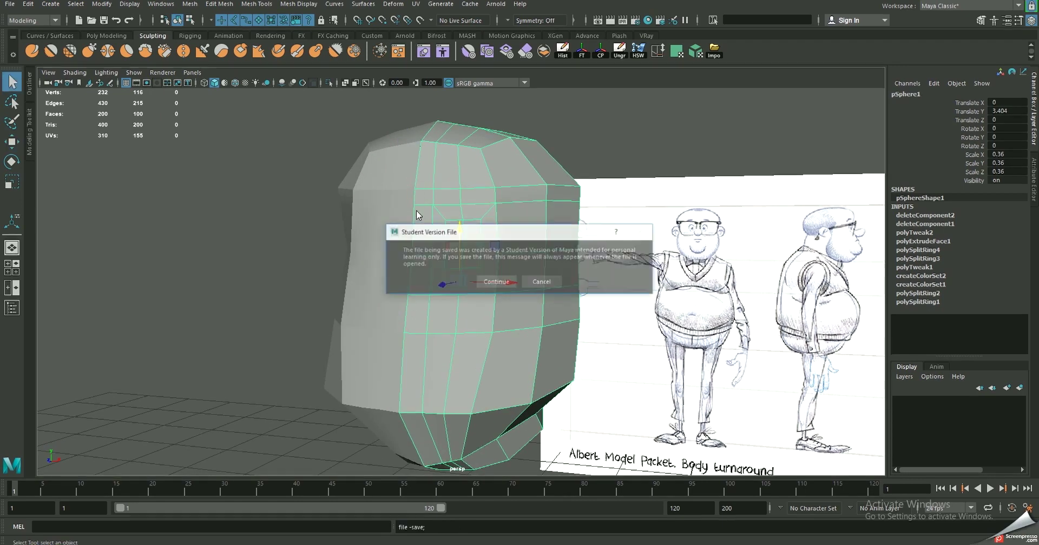
pyautogui.press('w')
# Select the eye faces and compare them with the front drawing before scaling
pyautogui.scroll(2, 489, 203)
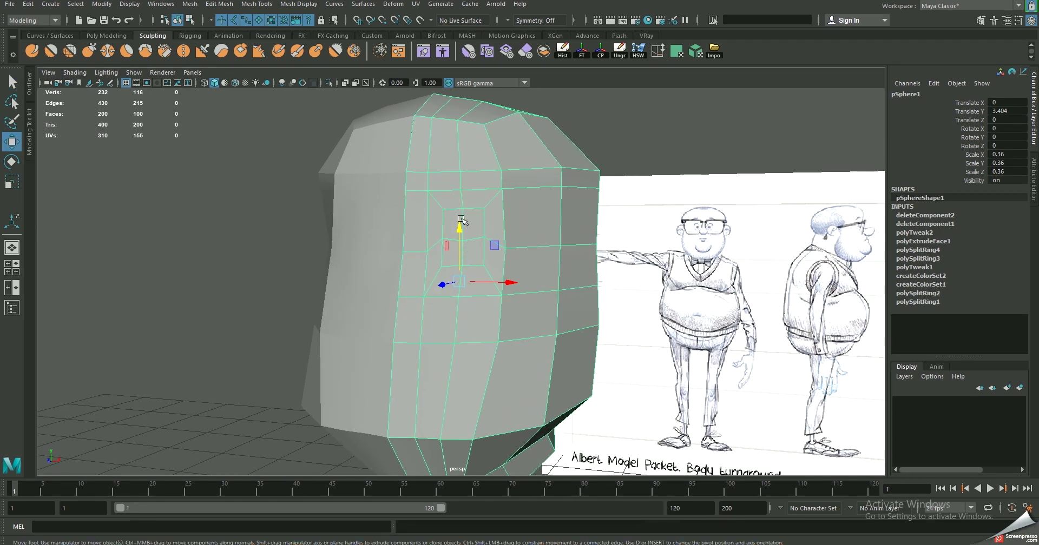
pyautogui.scroll(3, 489, 204)
pyautogui.moveTo(490, 203); pyautogui.dragTo(487, 226, button='right')
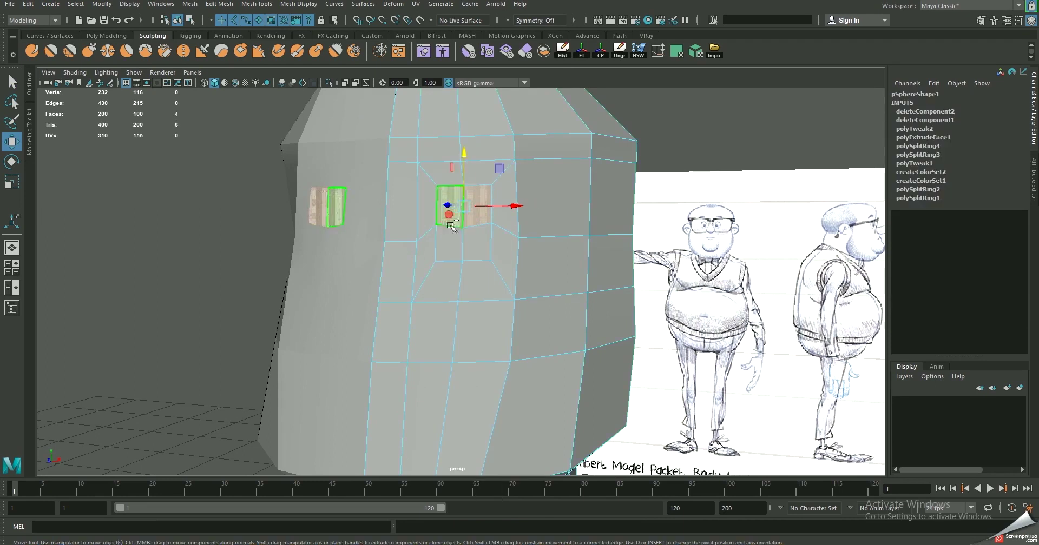
pyautogui.keyDown('shift'); pyautogui.click(476, 178); pyautogui.keyUp('shift')
pyautogui.press('r')
pyautogui.press('space')
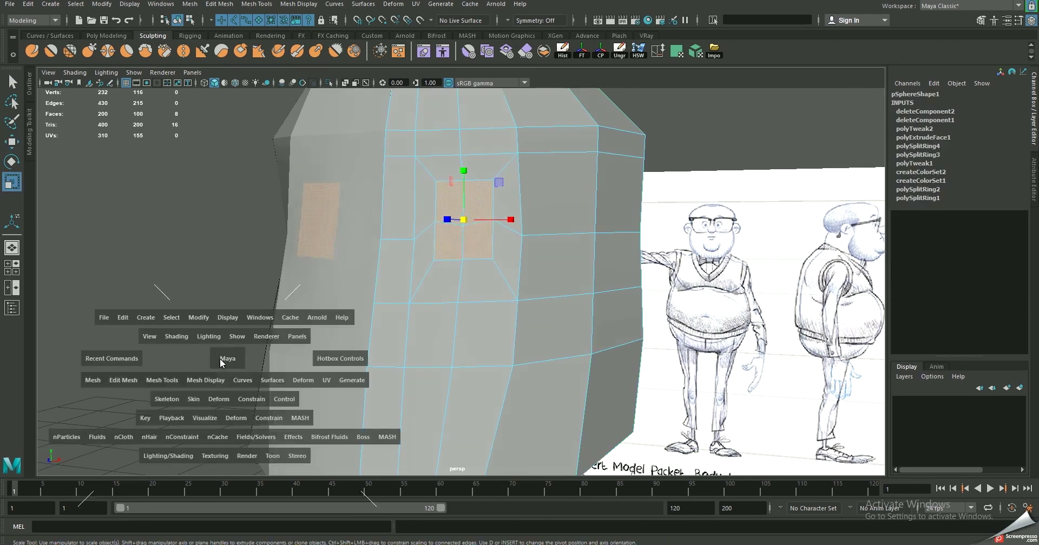
pyautogui.press('space')
pyautogui.scroll(2, 599, 177)
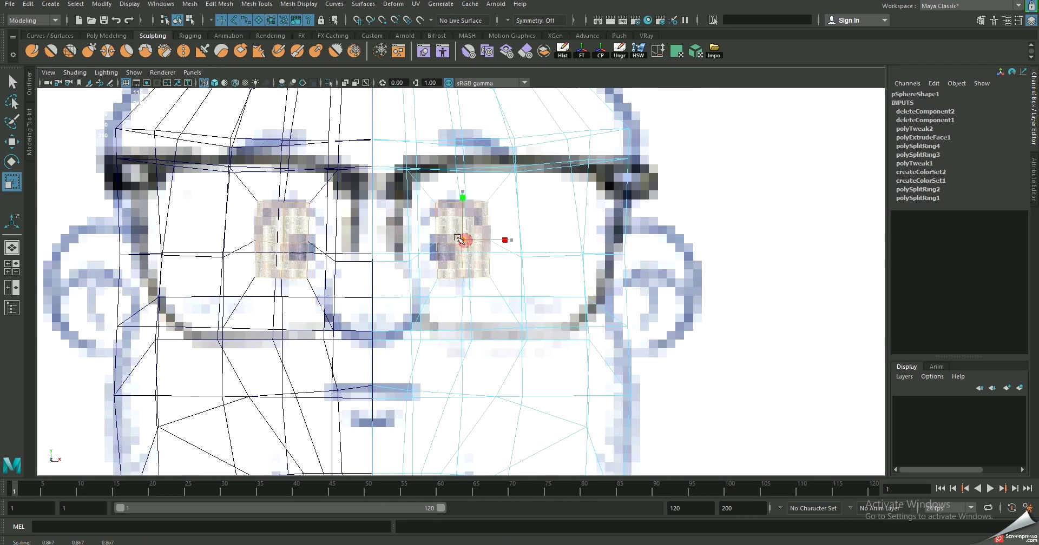
pyautogui.press('space')
pyautogui.press('space')
pyautogui.press('f')
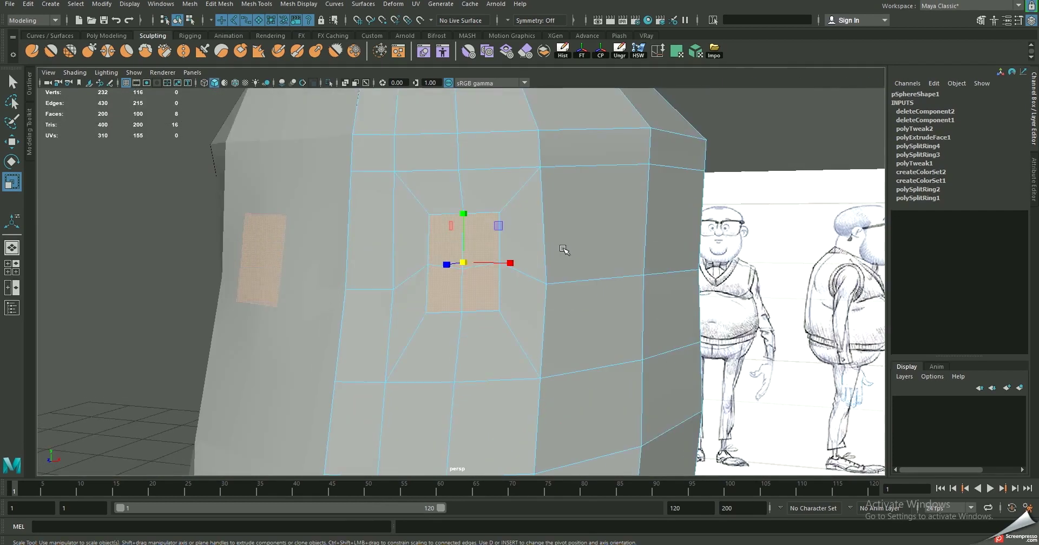
# Shrink the ring around the eye and squash the eye faces vertically into an oval
pyautogui.moveTo(448, 249); pyautogui.dragTo(391, 242, button='right')
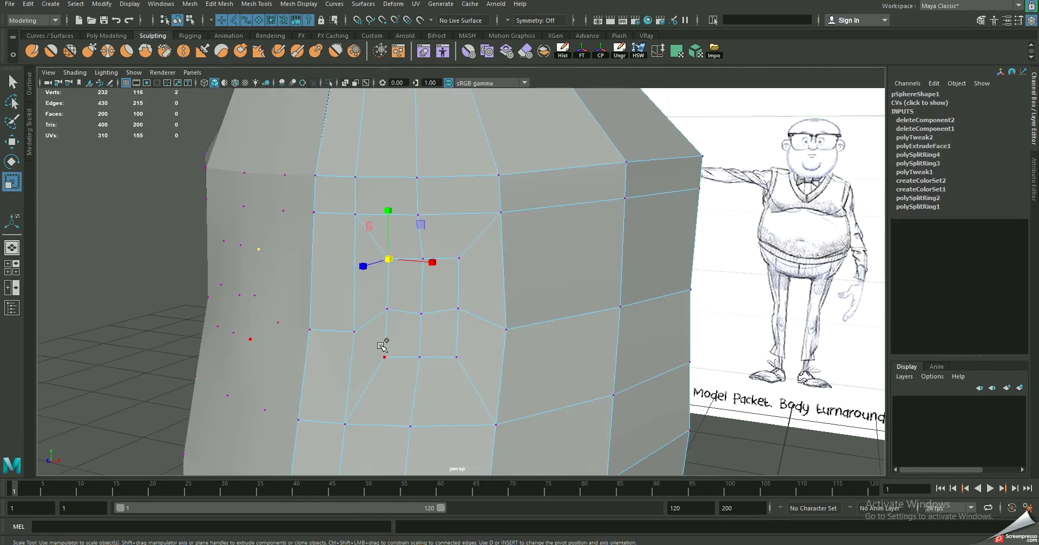
pyautogui.keyDown('alt'); pyautogui.moveTo(433, 273); pyautogui.dragTo(396, 260); pyautogui.keyUp('alt')
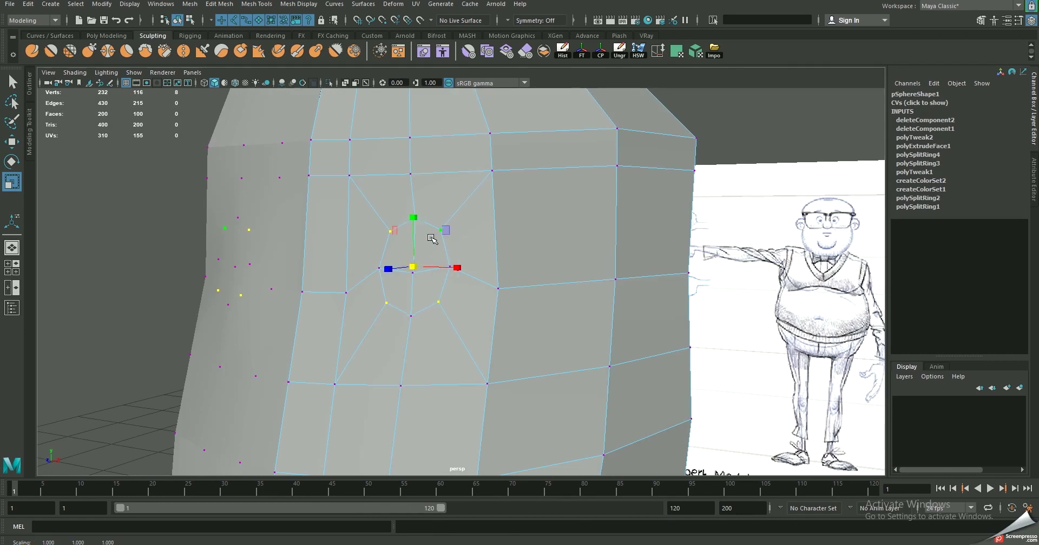
pyautogui.moveTo(432, 239); pyautogui.dragTo(455, 260, button='right')
pyautogui.moveTo(413, 218); pyautogui.dragTo(367, 254)
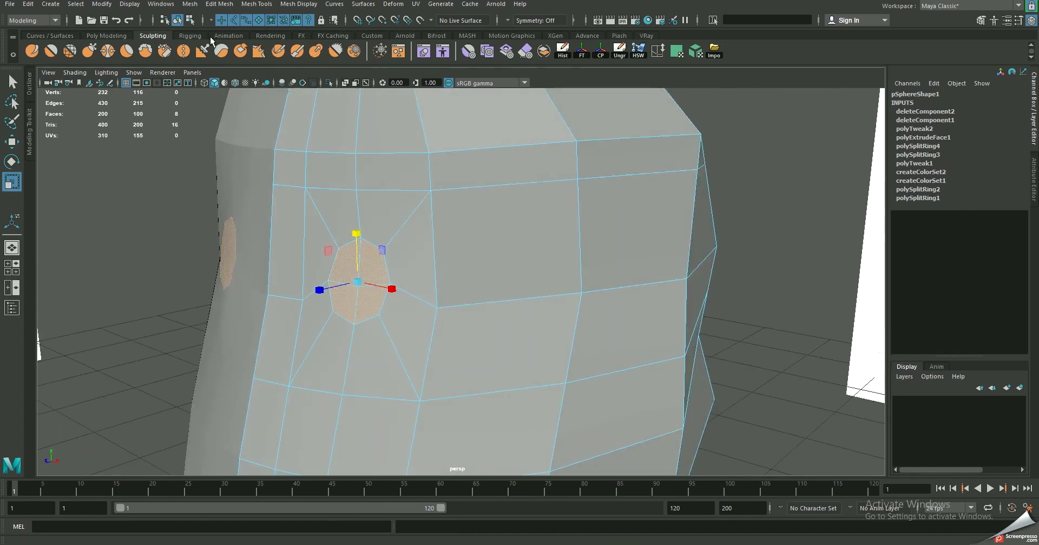
# Extrude the eye face again and push it inward into a recessed socket
pyautogui.click(123, 36)
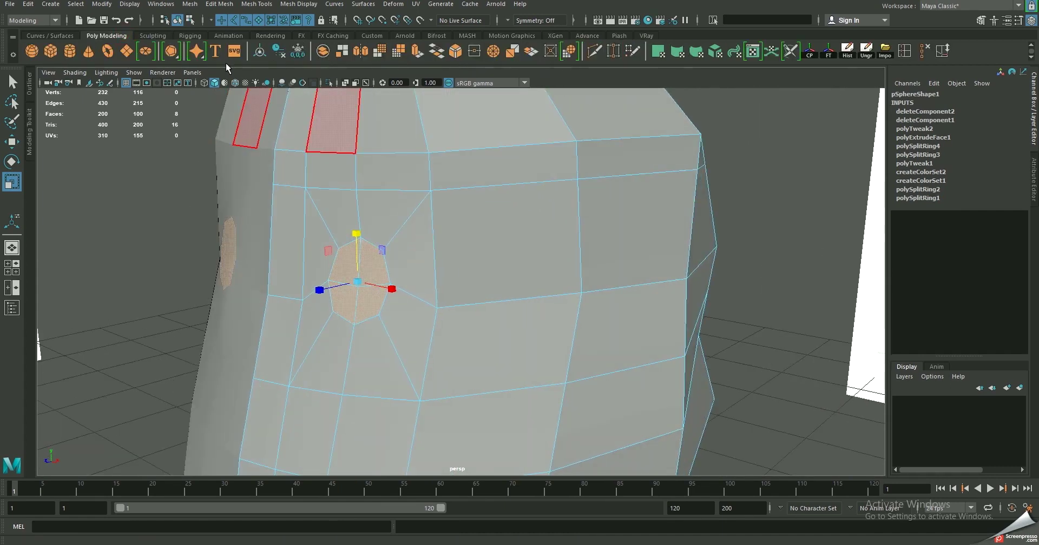
pyautogui.click(416, 51)
pyautogui.moveTo(391, 260)
pyautogui.keyDown('alt'); pyautogui.mouseDown()
pyautogui.moveTo(314, 287)
pyautogui.moveTo(436, 251)
pyautogui.moveTo(525, 272)
pyautogui.moveTo(513, 276)
pyautogui.mouseUp(); pyautogui.keyUp('alt')
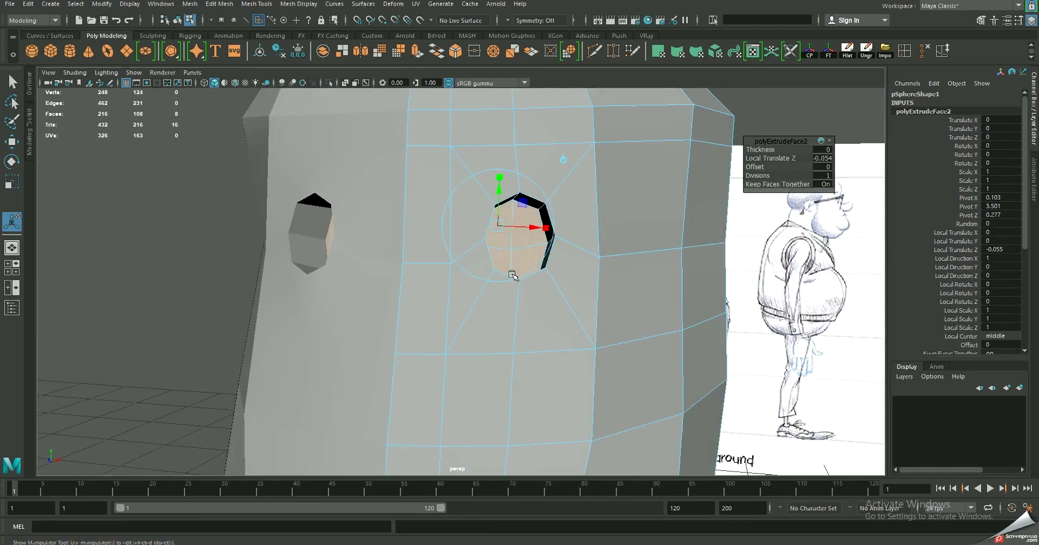
pyautogui.moveTo(541, 216); pyautogui.dragTo(648, 168, button='right')
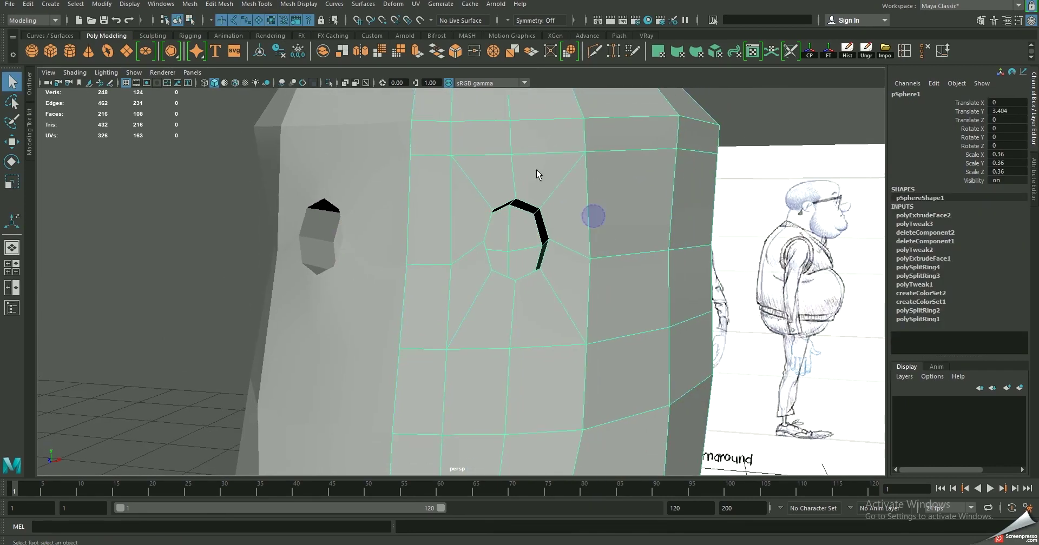
# Move the vertices beside the eye hole down along Y
pyautogui.moveTo(538, 174); pyautogui.dragTo(530, 135, button='right')
pyautogui.click(453, 162)
pyautogui.press('w')
pyautogui.moveTo(451, 132)
pyautogui.mouseDown()
pyautogui.moveTo(448, 153)
pyautogui.moveTo(405, 162)
pyautogui.mouseUp()
pyautogui.click(405, 189)
pyautogui.click(579, 185)
pyautogui.moveTo(583, 130); pyautogui.dragTo(583, 153)
pyautogui.keyDown('alt'); pyautogui.moveTo(611, 269); pyautogui.dragTo(474, 283); pyautogui.keyUp('alt')
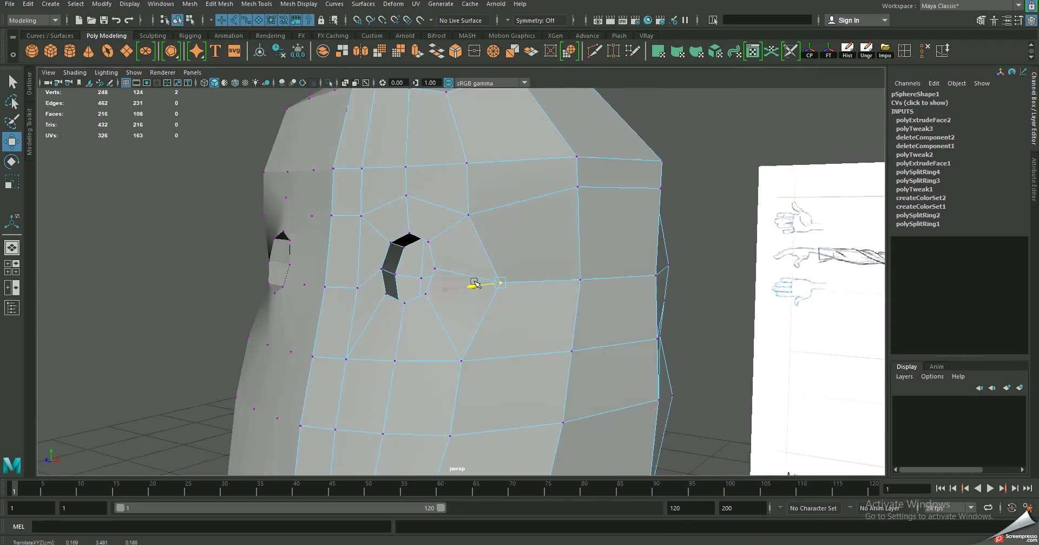
# Select the two cheek vertices under the eye
pyautogui.moveTo(554, 293)
pyautogui.keyDown('alt'); pyautogui.mouseDown()
pyautogui.moveTo(546, 308)
pyautogui.moveTo(560, 306)
pyautogui.mouseUp(); pyautogui.keyUp('alt')
pyautogui.click(557, 334)
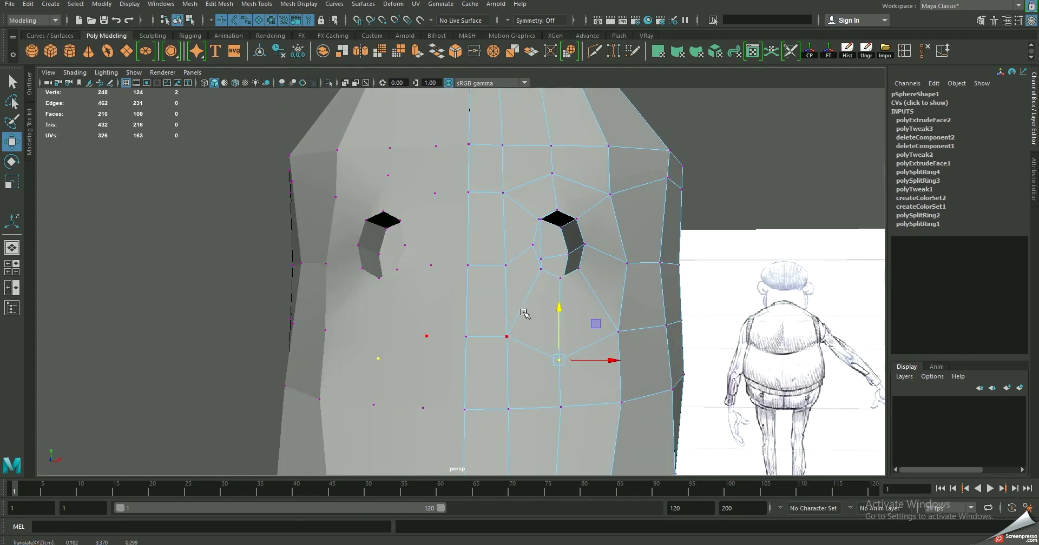
pyautogui.click(509, 334)
pyautogui.moveTo(556, 335)
pyautogui.keyDown('alt'); pyautogui.mouseDown()
pyautogui.moveTo(505, 339)
pyautogui.moveTo(514, 361)
pyautogui.moveTo(372, 244)
pyautogui.moveTo(343, 251)
pyautogui.moveTo(436, 214)
pyautogui.moveTo(422, 208)
pyautogui.mouseUp(); pyautogui.keyUp('alt')
pyautogui.moveTo(422, 208); pyautogui.dragTo(429, 144, button='right')
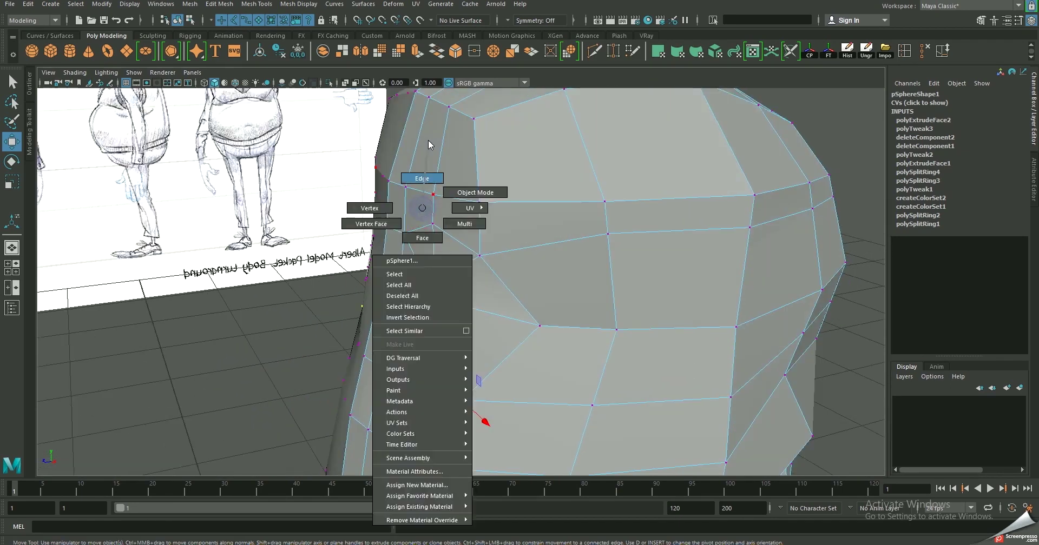
# Select three brow edges and compare the head with the side sketch
pyautogui.click(429, 232)
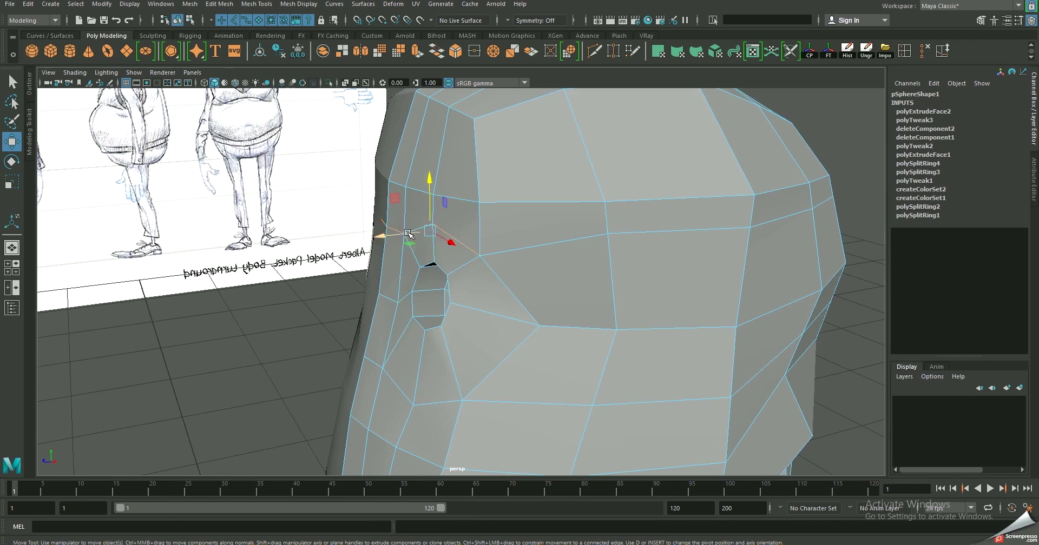
pyautogui.keyDown('shift'); pyautogui.click(383, 237); pyautogui.keyUp('shift')
pyautogui.keyDown('shift'); pyautogui.click(379, 237); pyautogui.keyUp('shift')
pyautogui.moveTo(379, 237)
pyautogui.keyDown('alt'); pyautogui.mouseDown()
pyautogui.moveTo(440, 231)
pyautogui.moveTo(391, 215)
pyautogui.mouseUp(); pyautogui.keyUp('alt')
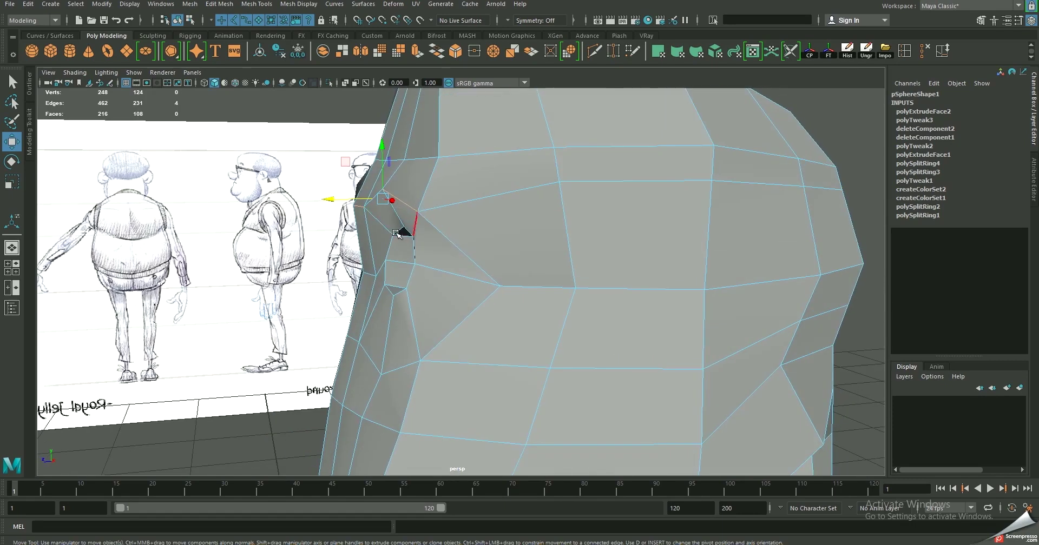
pyautogui.press('space')
# Switch to the orthographic side view, zoom in, and select the brow vertex cluster
pyautogui.moveTo(710, 317); pyautogui.dragTo(560, 230)
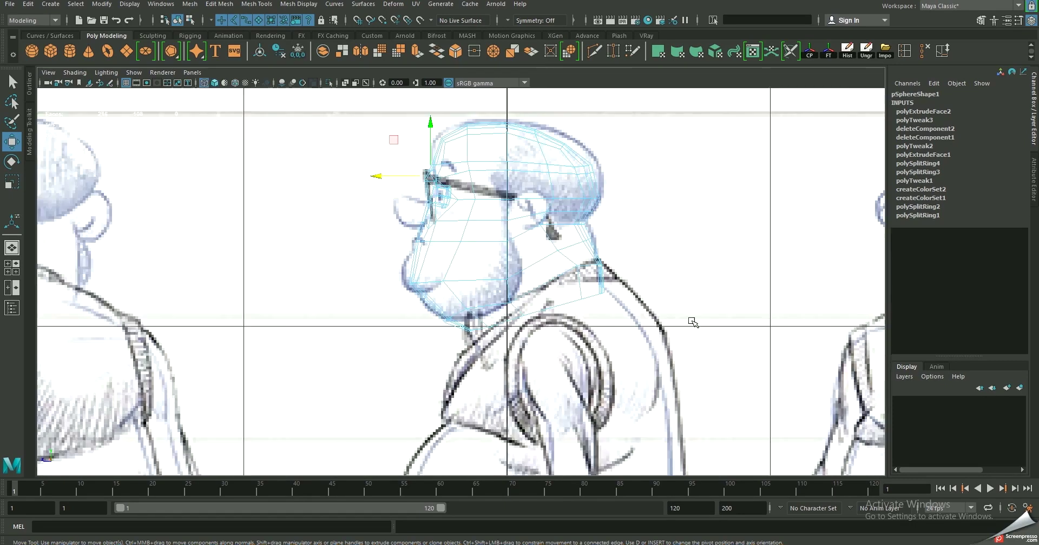
pyautogui.scroll(3, 560, 230)
pyautogui.scroll(3, 560, 230)
pyautogui.scroll(3, 563, 169)
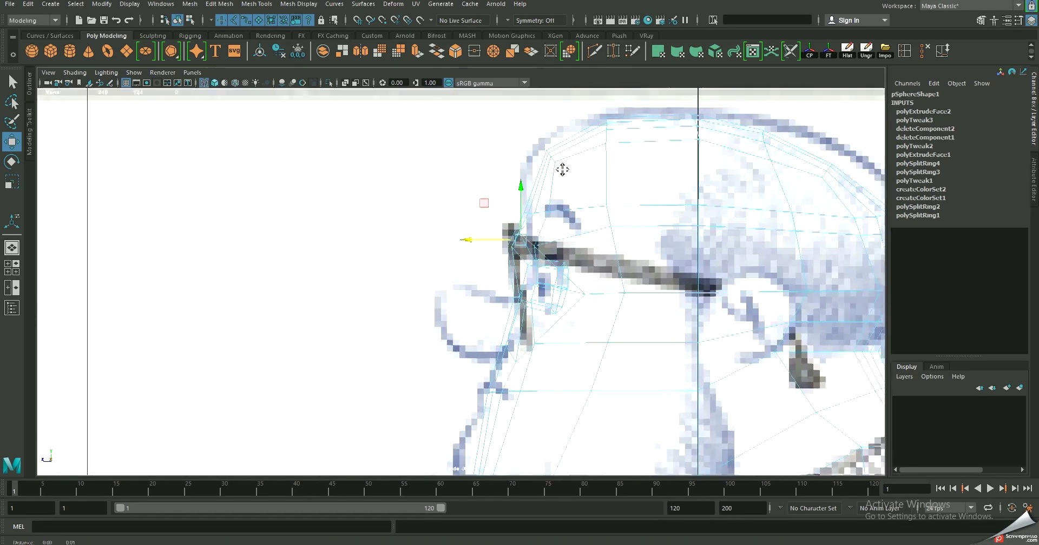
pyautogui.scroll(3, 531, 285)
pyautogui.moveTo(532, 162); pyautogui.dragTo(485, 132, button='right')
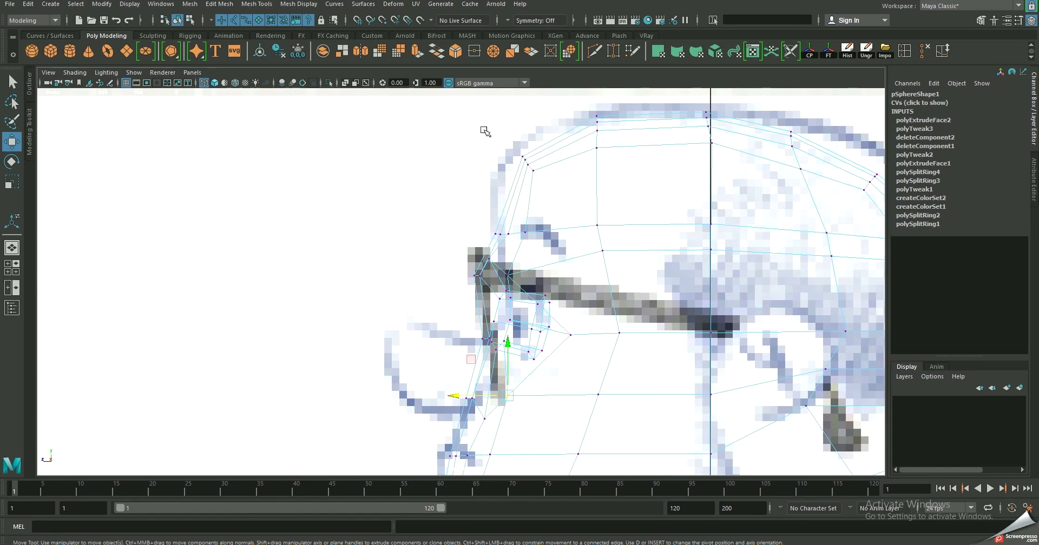
pyautogui.moveTo(536, 173); pyautogui.dragTo(514, 152)
# Raise the top-of-head vertices and push the back-of-head vertices out to the skull outline
pyautogui.keyDown('alt'); pyautogui.moveTo(596, 134); pyautogui.dragTo(499, 171, button='middle'); pyautogui.keyUp('alt')
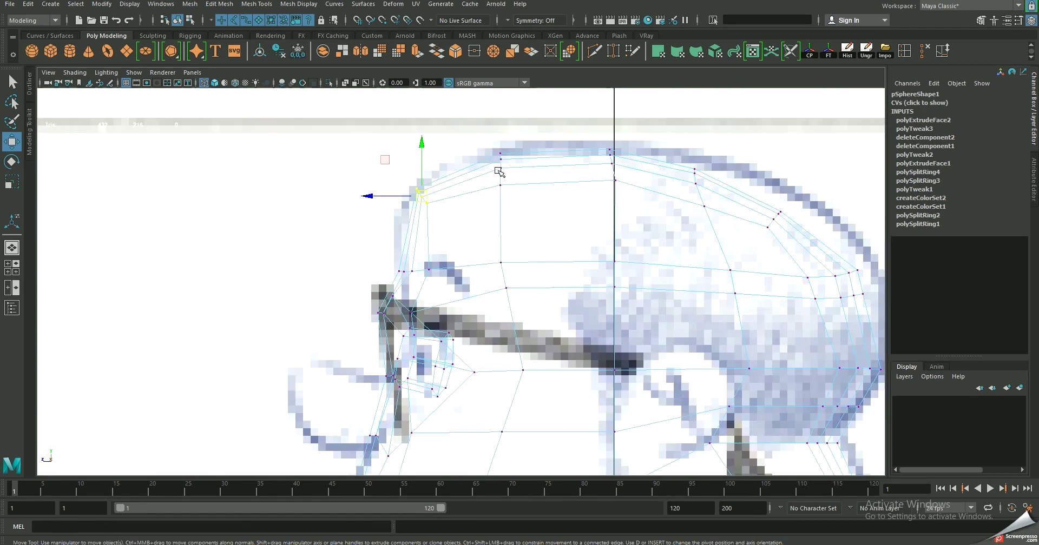
pyautogui.keyDown('alt'); pyautogui.moveTo(639, 200); pyautogui.dragTo(510, 193, button='middle'); pyautogui.keyUp('alt')
pyautogui.click(571, 187)
pyautogui.moveTo(571, 189); pyautogui.dragTo(571, 172)
pyautogui.click(483, 156)
pyautogui.moveTo(483, 158); pyautogui.dragTo(483, 144)
pyautogui.click(644, 215)
pyautogui.moveTo(644, 215); pyautogui.dragTo(677, 208)
pyautogui.moveTo(668, 254)
pyautogui.mouseDown()
pyautogui.moveTo(746, 276)
pyautogui.moveTo(728, 271)
pyautogui.mouseUp()
# Lower the row of lower-head vertices to follow the drawing's profile
pyautogui.click(738, 301)
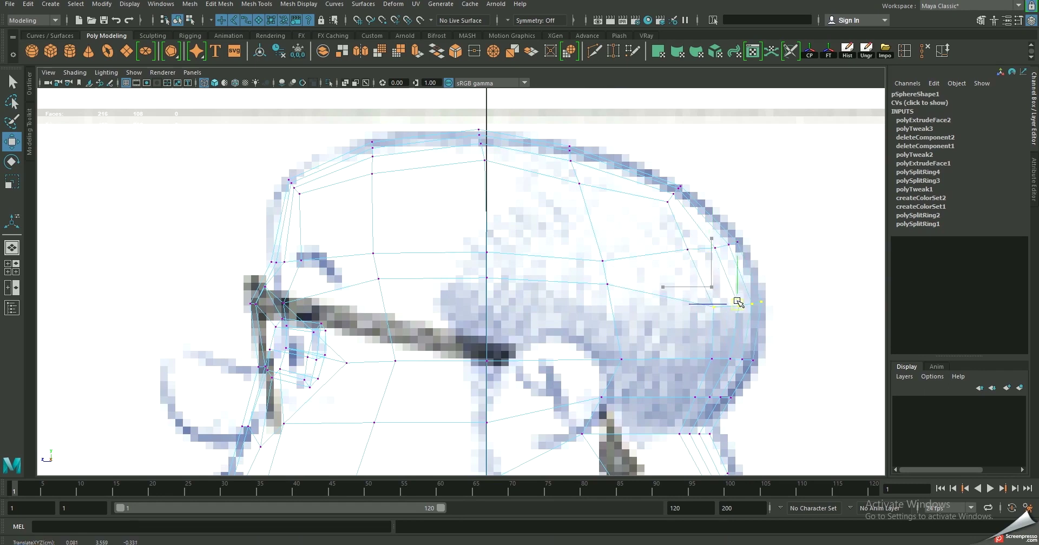
pyautogui.click(607, 284)
pyautogui.moveTo(607, 285); pyautogui.dragTo(606, 306)
pyautogui.click(487, 277)
pyautogui.moveTo(486, 277); pyautogui.dragTo(486, 308)
pyautogui.click(378, 278)
pyautogui.moveTo(378, 278); pyautogui.dragTo(379, 305)
# Lower the jaw vertex and move the vertex behind the jaw toward the face
pyautogui.keyDown('alt'); pyautogui.moveTo(576, 415); pyautogui.dragTo(583, 212, button='middle'); pyautogui.keyUp('alt')
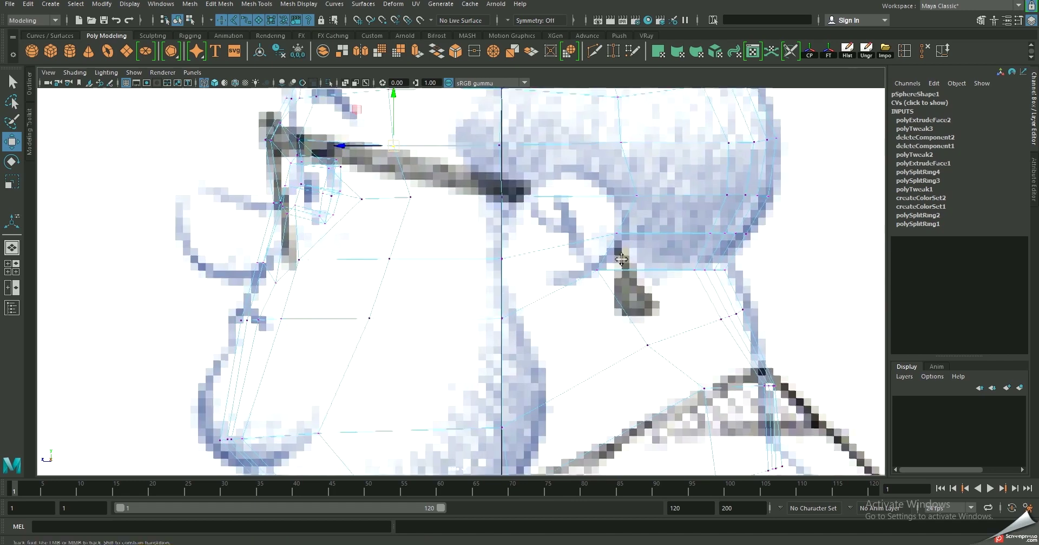
pyautogui.click(589, 226)
pyautogui.moveTo(589, 226); pyautogui.dragTo(589, 260)
pyautogui.click(628, 151)
pyautogui.moveTo(629, 151); pyautogui.dragTo(602, 151)
pyautogui.scroll(-5, 606, 154)
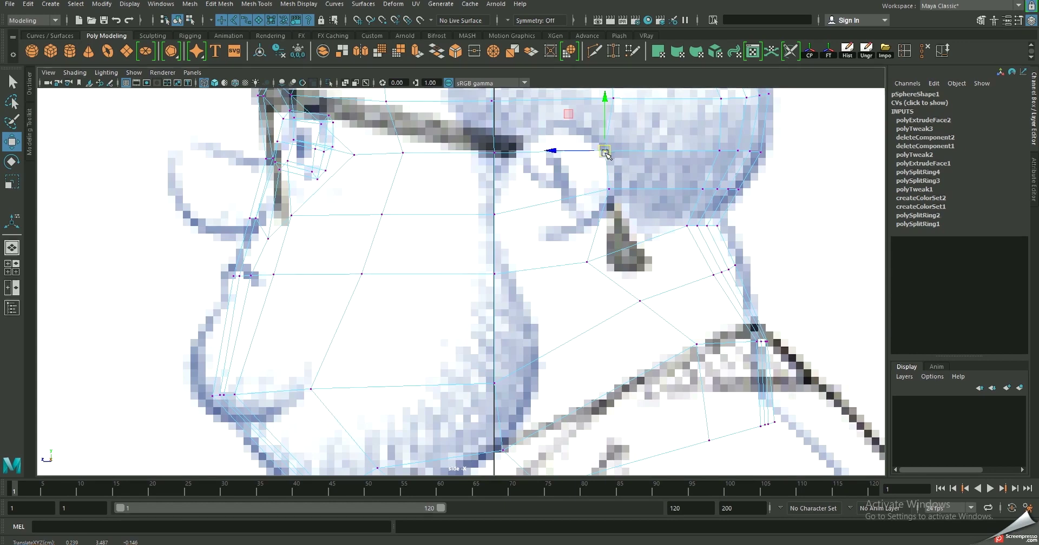
pyautogui.scroll(5, 613, 180)
# Place the neck vertices onto the drawing's neck line
pyautogui.click(613, 180)
pyautogui.click(612, 218)
pyautogui.moveTo(617, 210); pyautogui.dragTo(618, 225)
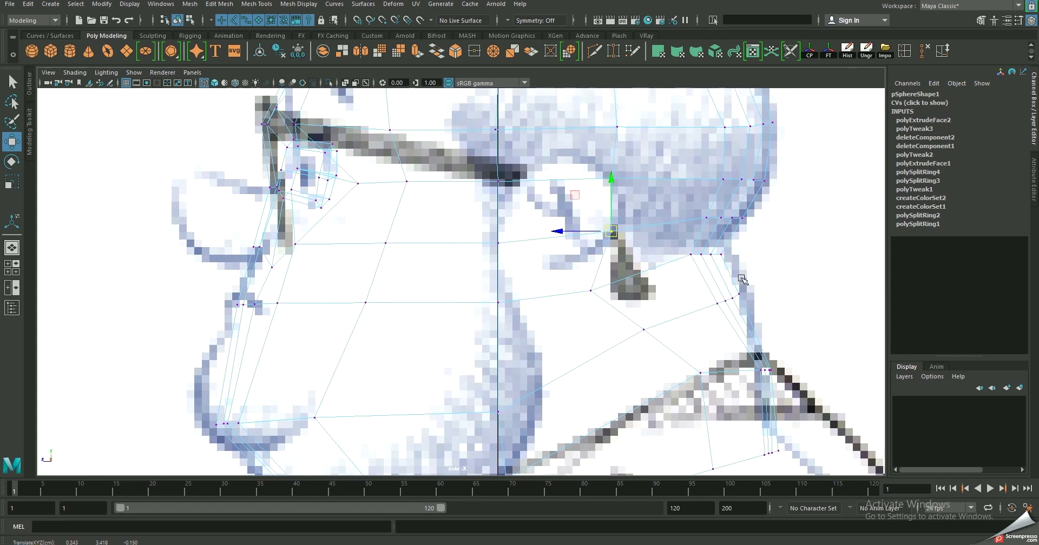
pyautogui.scroll(-5, 691, 325)
pyautogui.click(677, 364)
pyautogui.scroll(5, 703, 357)
pyautogui.moveTo(720, 358); pyautogui.dragTo(749, 341)
pyautogui.scroll(-2, 704, 336)
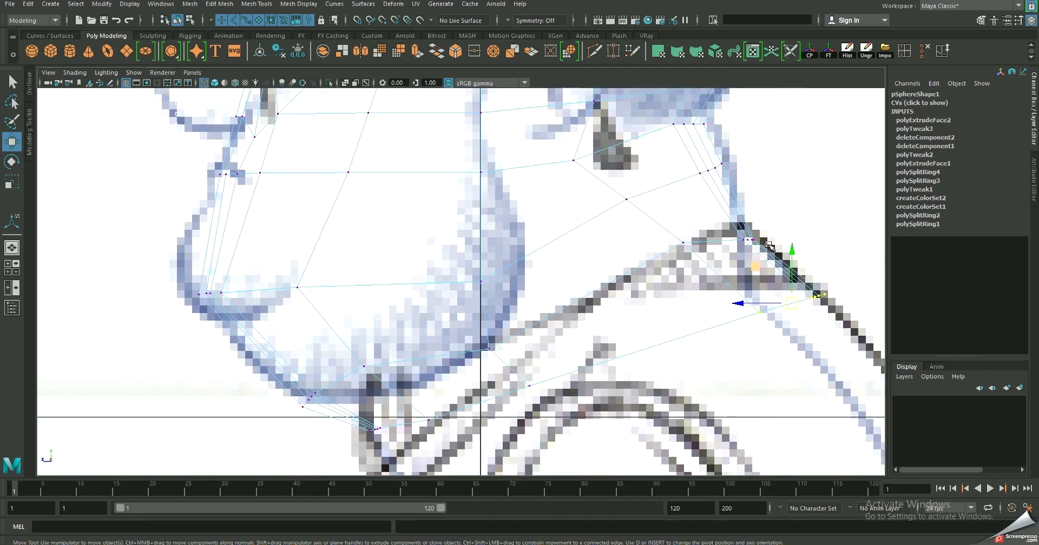
# Return to the perspective view and orbit around the head to check the profile
pyautogui.press('space')
pyautogui.scroll(-4, 644, 237)
pyautogui.moveTo(645, 237)
pyautogui.keyDown('alt'); pyautogui.mouseDown()
pyautogui.moveTo(478, 226)
pyautogui.moveTo(520, 229)
pyautogui.mouseUp(); pyautogui.keyUp('alt')
pyautogui.moveTo(498, 225); pyautogui.dragTo(505, 194, button='right')
pyautogui.moveTo(505, 194)
pyautogui.keyDown('alt'); pyautogui.mouseDown()
pyautogui.moveTo(520, 264)
pyautogui.moveTo(511, 313)
pyautogui.moveTo(498, 269)
pyautogui.mouseUp(); pyautogui.keyUp('alt')
# Slide the neck edge loops along the surface into better-spaced positions
pyautogui.keyDown('shift'); pyautogui.click(477, 295); pyautogui.keyUp('shift')
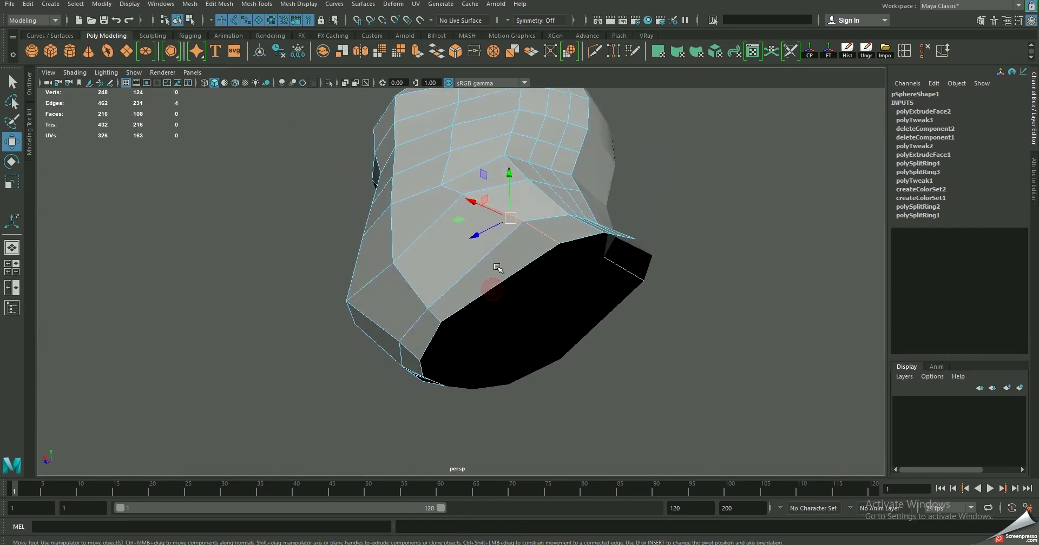
pyautogui.click(940, 56)
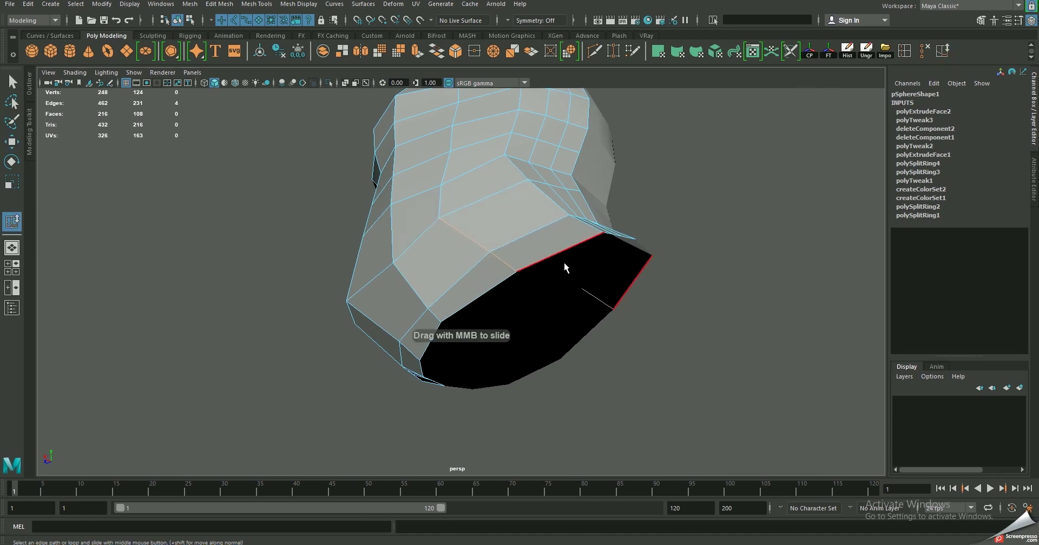
pyautogui.keyDown('alt'); pyautogui.moveTo(564, 262); pyautogui.dragTo(506, 241); pyautogui.keyUp('alt')
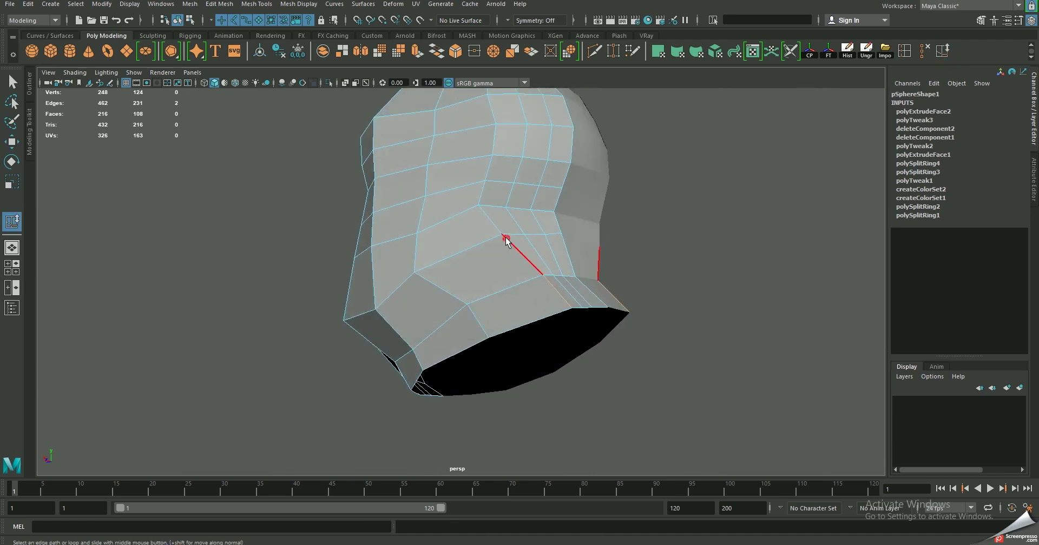
pyautogui.moveTo(620, 279); pyautogui.dragTo(604, 288, button='middle')
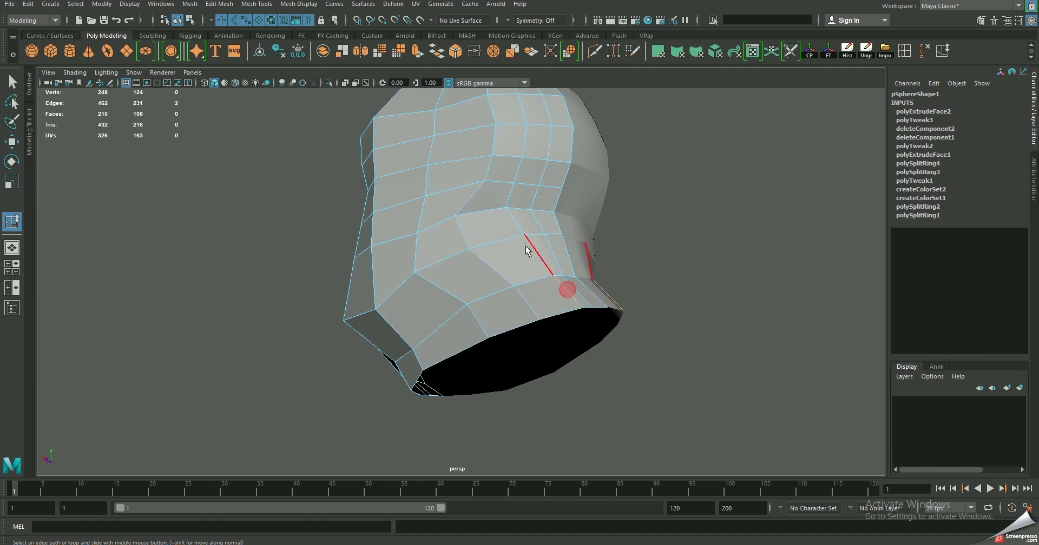
pyautogui.moveTo(672, 273); pyautogui.dragTo(663, 276, button='middle')
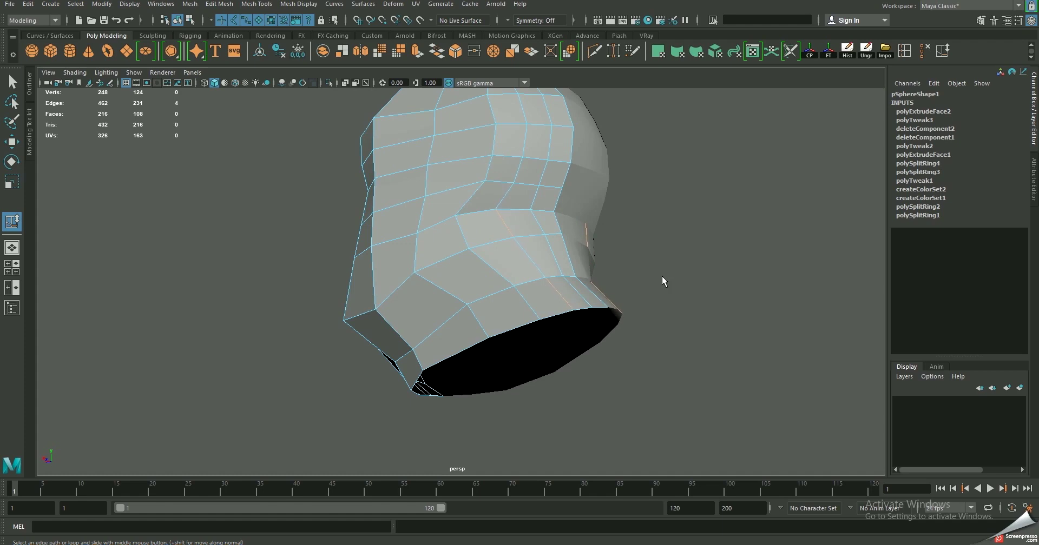
pyautogui.moveTo(528, 280)
pyautogui.keyDown('alt'); pyautogui.mouseDown()
pyautogui.moveTo(514, 290)
pyautogui.moveTo(536, 290)
pyautogui.moveTo(526, 274)
pyautogui.mouseUp(); pyautogui.keyUp('alt')
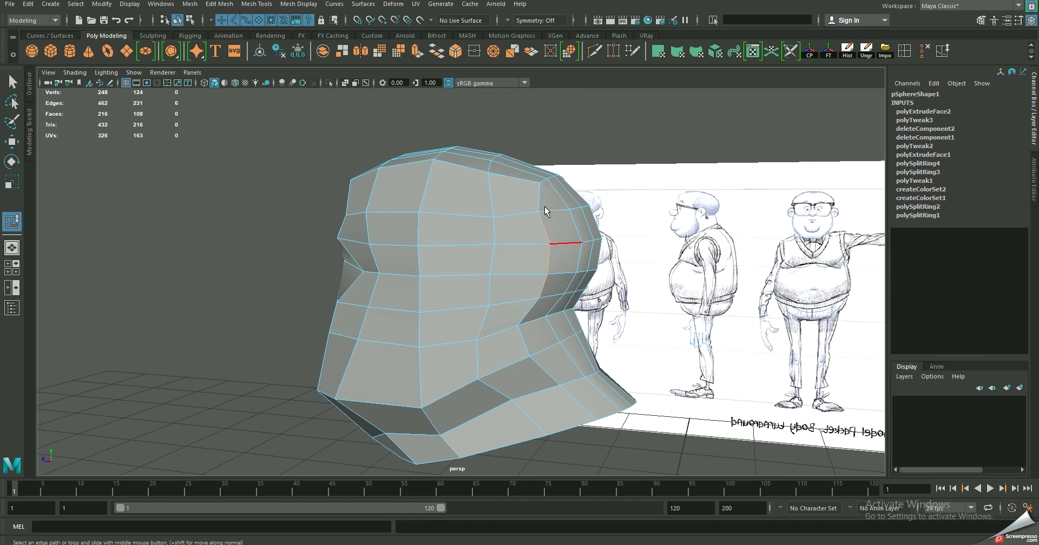
pyautogui.moveTo(508, 180); pyautogui.dragTo(487, 180, button='right')
# Select the jaw and cheek edge loops on the lower face
pyautogui.moveTo(487, 181)
pyautogui.keyDown('alt'); pyautogui.mouseDown()
pyautogui.moveTo(541, 220)
pyautogui.moveTo(544, 208)
pyautogui.moveTo(495, 202)
pyautogui.moveTo(581, 205)
pyautogui.moveTo(537, 278)
pyautogui.moveTo(502, 294)
pyautogui.moveTo(503, 308)
pyautogui.mouseUp(); pyautogui.keyUp('alt')
pyautogui.press('w')
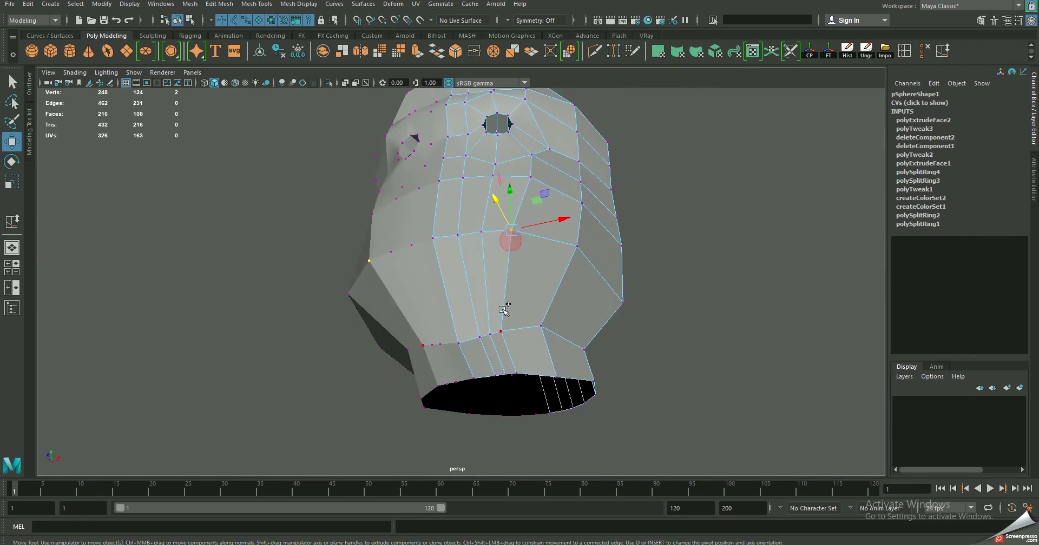
pyautogui.moveTo(507, 261); pyautogui.dragTo(507, 232, button='right')
pyautogui.doubleClick(504, 281)
pyautogui.click(497, 355)
pyautogui.click(503, 303)
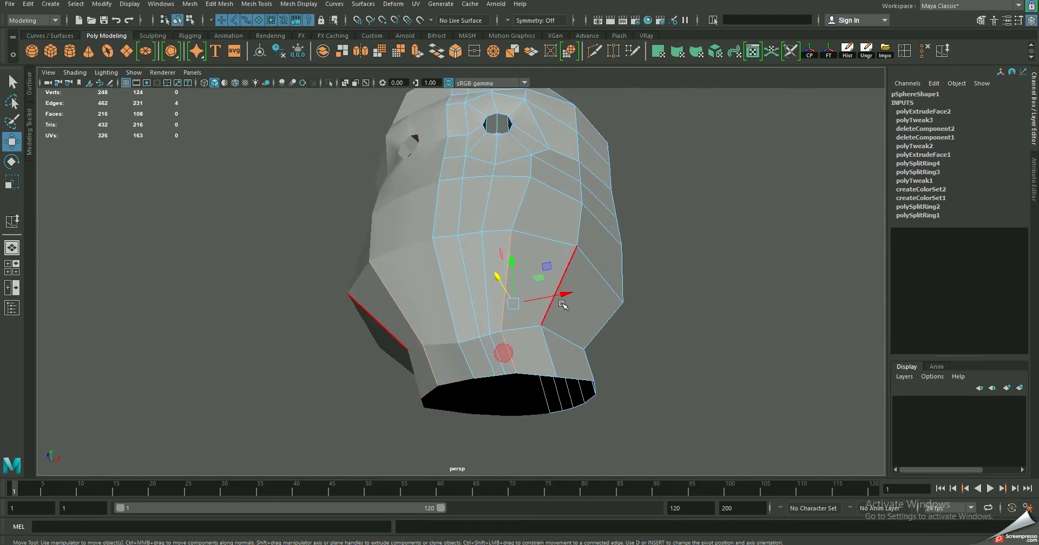
pyautogui.keyDown('alt'); pyautogui.moveTo(503, 303); pyautogui.dragTo(503, 323); pyautogui.keyUp('alt')
# Slide the lower-face edge loop sideways, then return the head to object mode
pyautogui.click(943, 51)
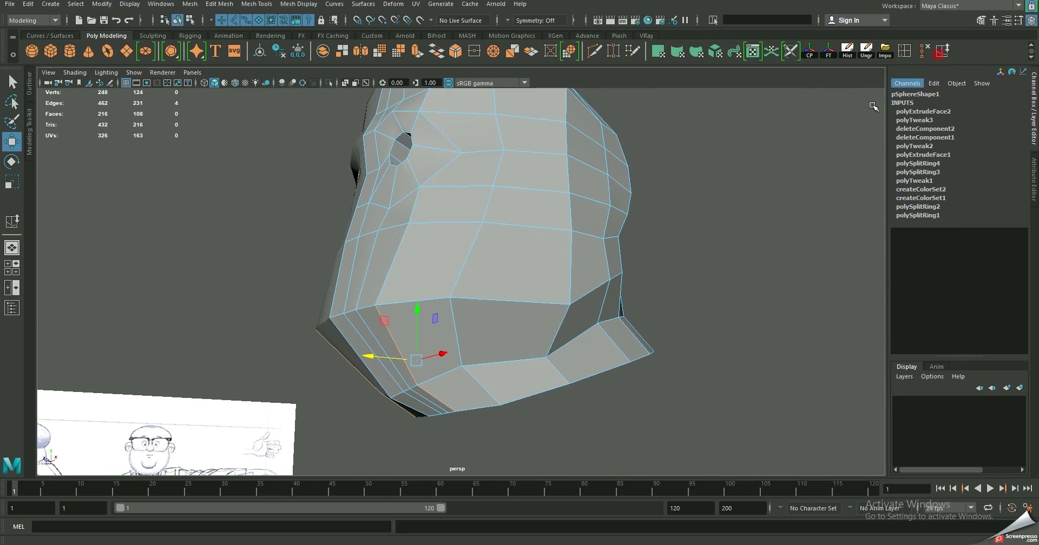
pyautogui.moveTo(521, 267); pyautogui.dragTo(534, 264, button='middle')
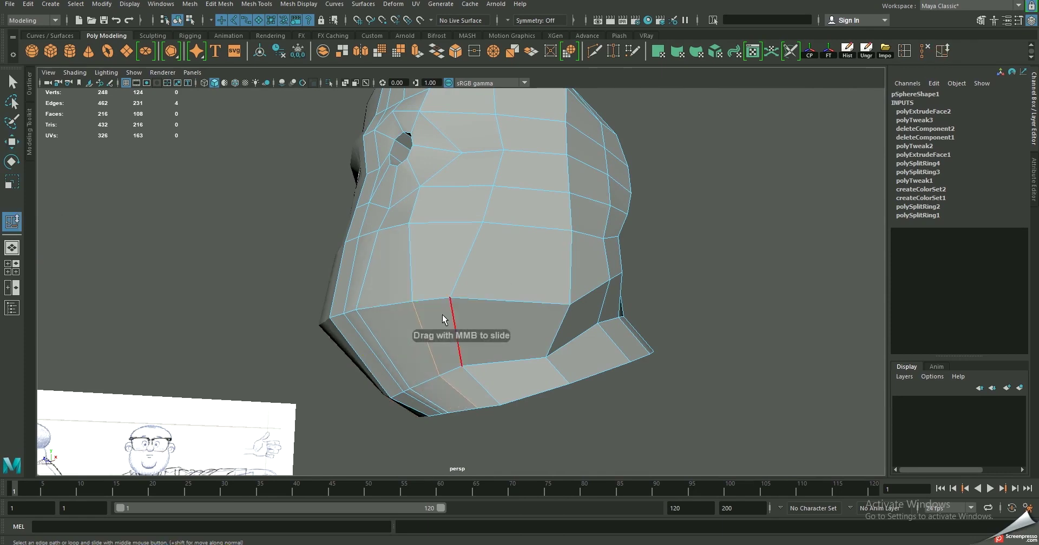
pyautogui.moveTo(427, 395)
pyautogui.keyDown('alt'); pyautogui.mouseDown()
pyautogui.moveTo(420, 284)
pyautogui.moveTo(494, 301)
pyautogui.moveTo(610, 292)
pyautogui.mouseUp(); pyautogui.keyUp('alt')
pyautogui.moveTo(501, 216); pyautogui.dragTo(649, 106, button='right')
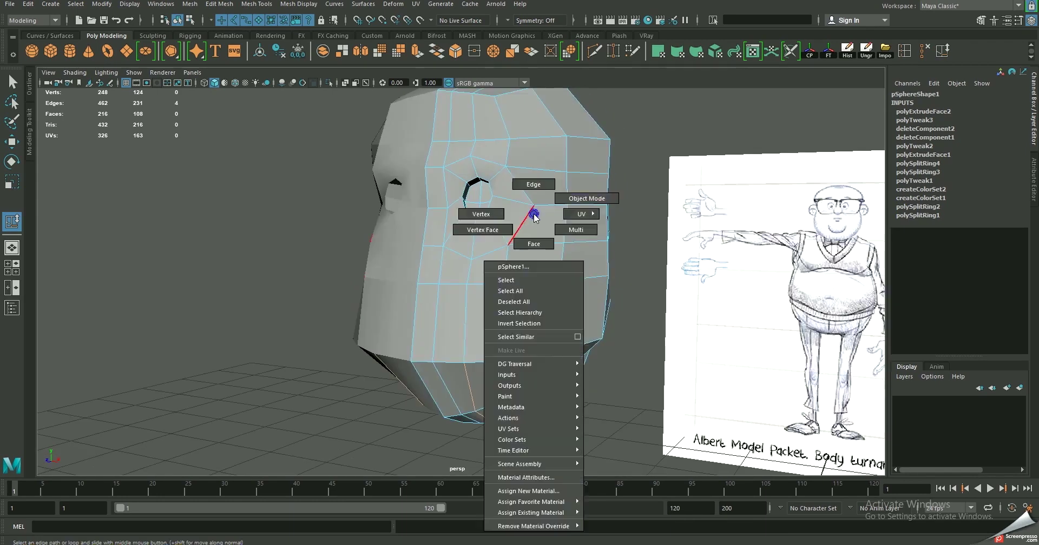
pyautogui.click(493, 278)
pyautogui.moveTo(557, 209)
pyautogui.keyDown('alt'); pyautogui.mouseDown()
pyautogui.moveTo(563, 267)
pyautogui.moveTo(505, 237)
pyautogui.moveTo(518, 247)
pyautogui.moveTo(466, 233)
pyautogui.mouseUp(); pyautogui.keyUp('alt')
pyautogui.click(511, 220)
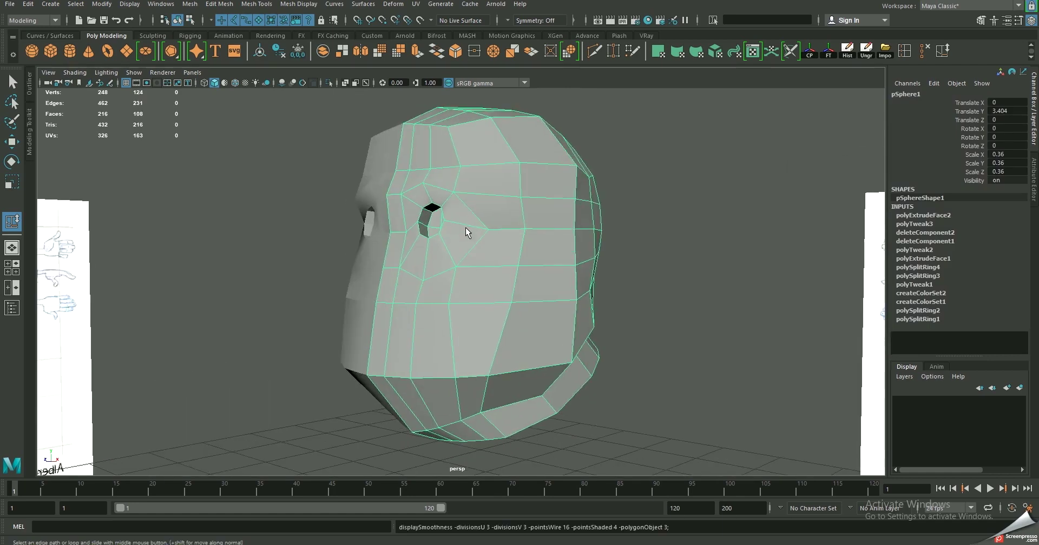